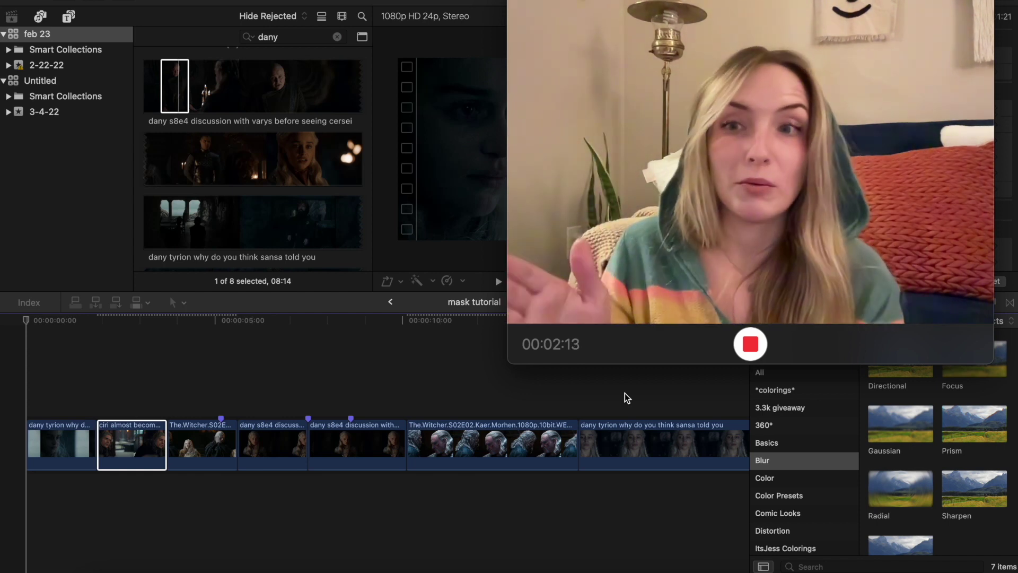
pyautogui.click(125, 392)
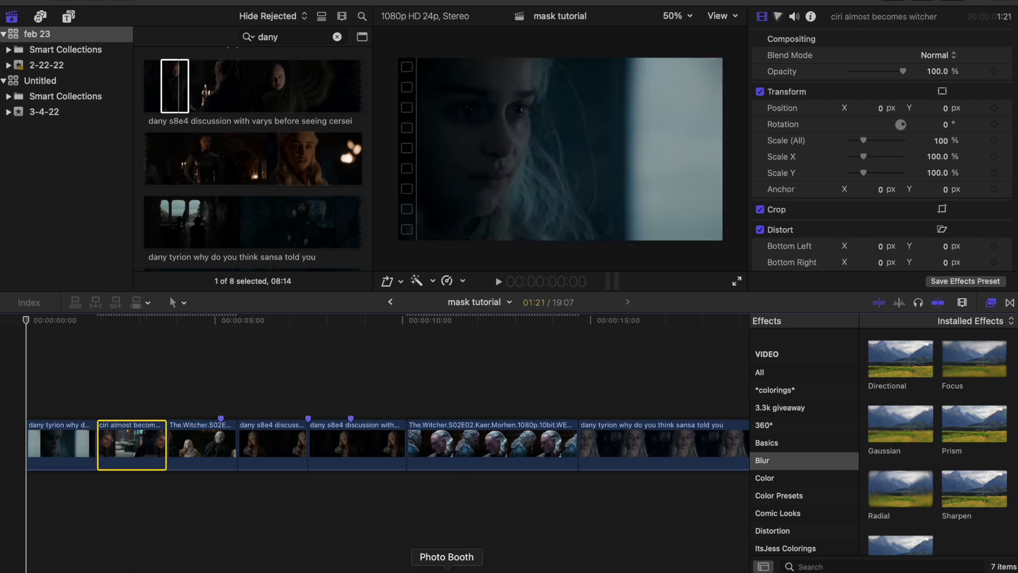
pyautogui.click(446, 571)
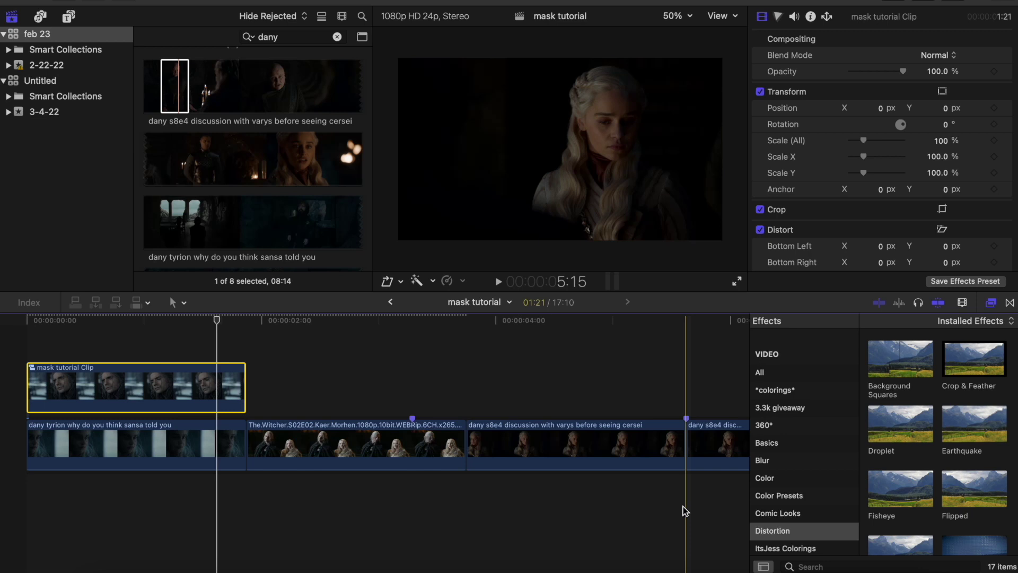
# - Apply the Draw Mask effect to the mask tutorial Clip above the main storyline
pyautogui.scroll(-5, 792, 497)
pyautogui.click(791, 497)
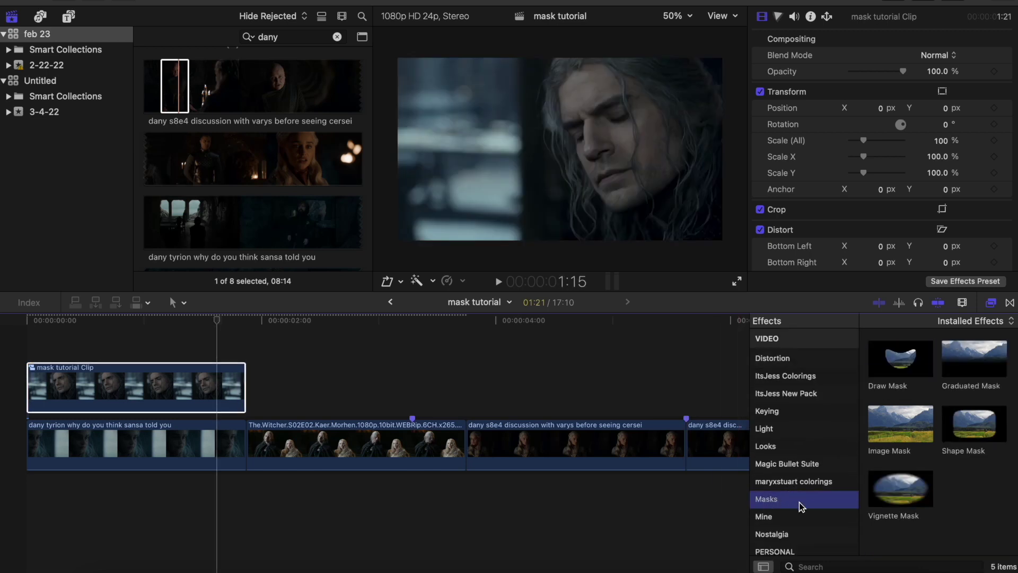
pyautogui.doubleClick(899, 364)
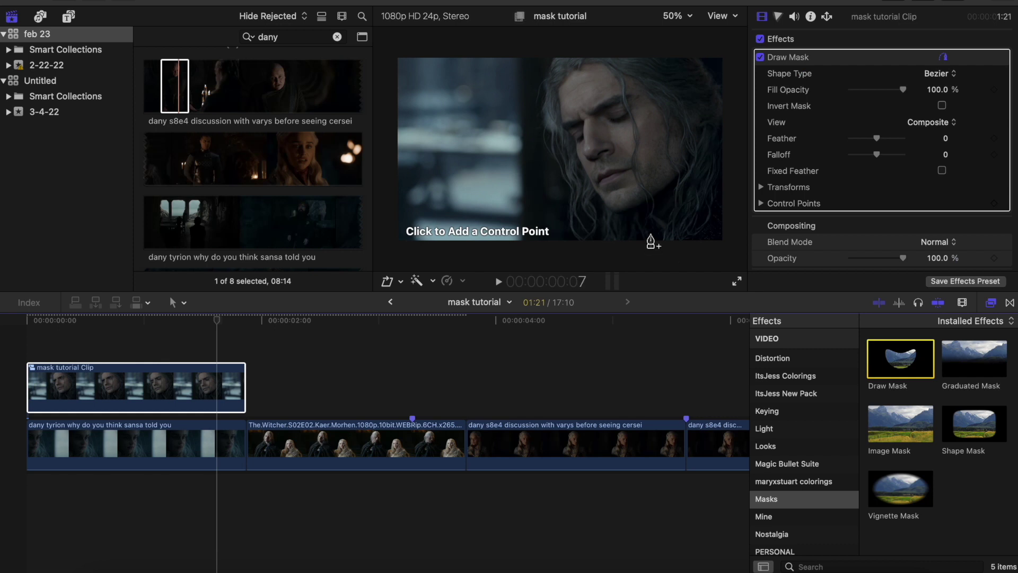
# - At the start of the mask tutorial Clip, trace the mask edge along the left side of the man's hair from above the frame to its bottom
pyautogui.click(170, 387)
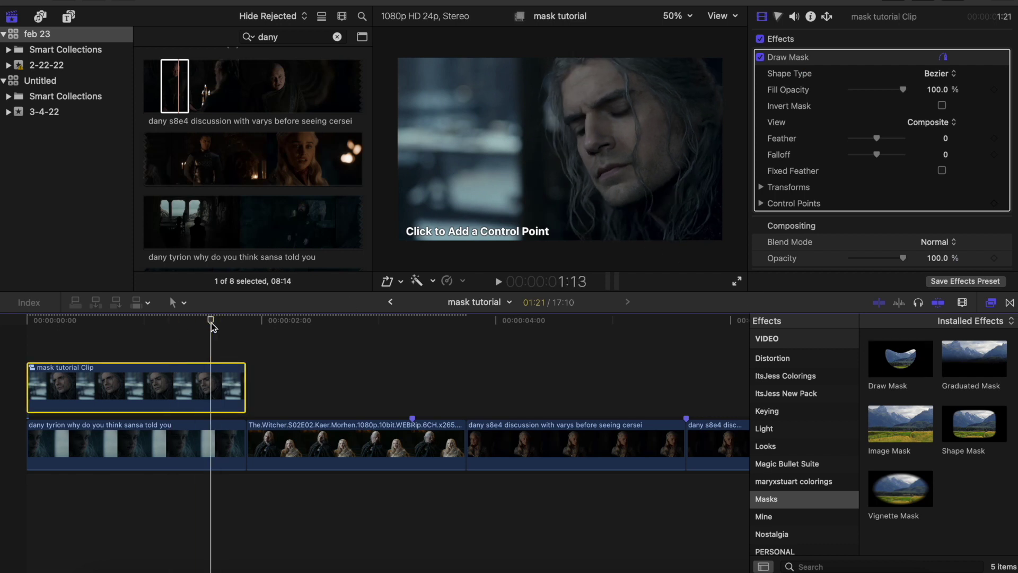
pyautogui.moveTo(211, 322); pyautogui.dragTo(15, 347)
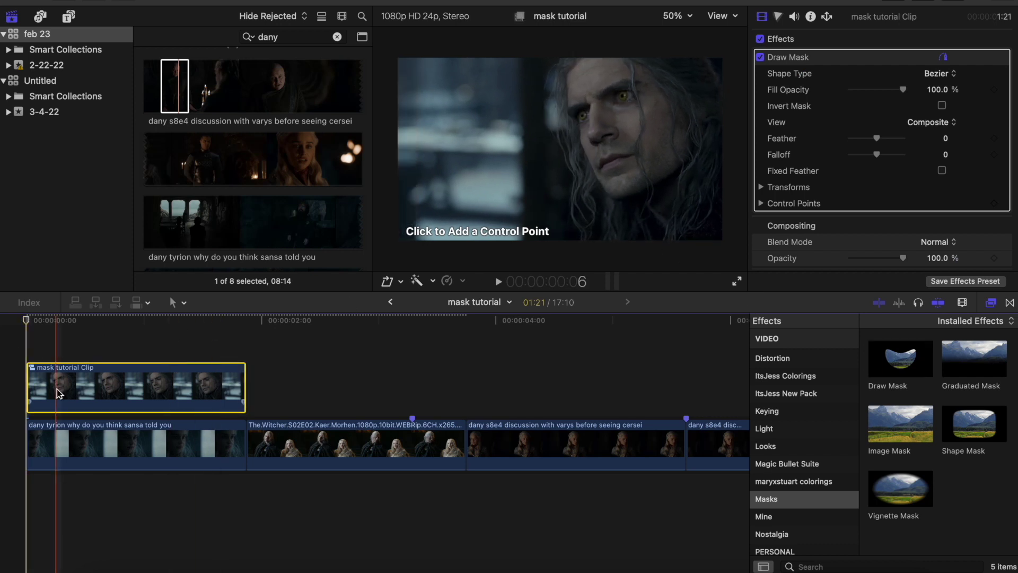
pyautogui.scroll(3, 58, 392)
pyautogui.hscroll(-1, 57, 392)
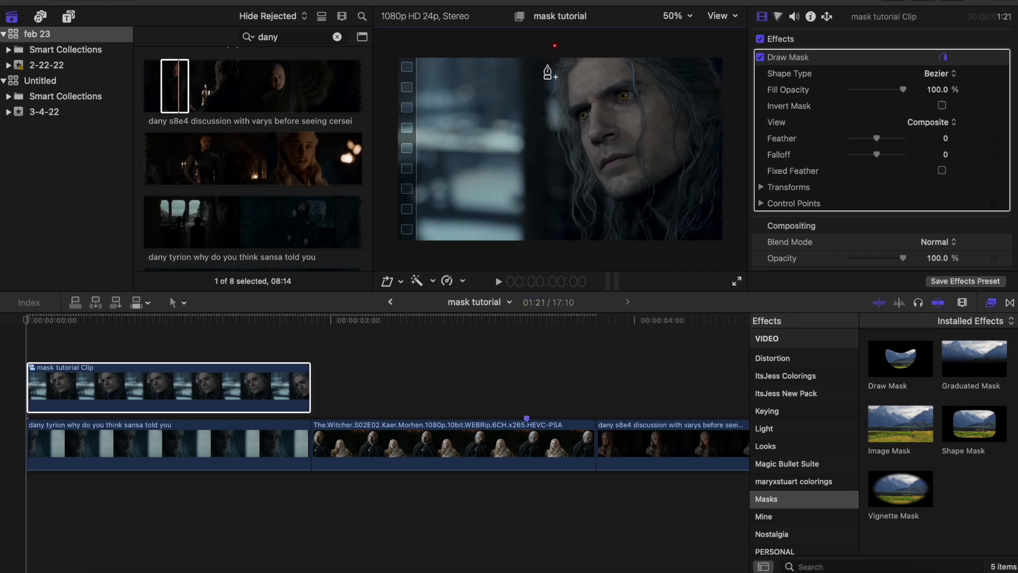
pyautogui.moveTo(551, 68); pyautogui.dragTo(549, 91)
pyautogui.click(548, 97)
pyautogui.click(554, 161)
pyautogui.click(563, 198)
pyautogui.click(563, 216)
pyautogui.click(571, 235)
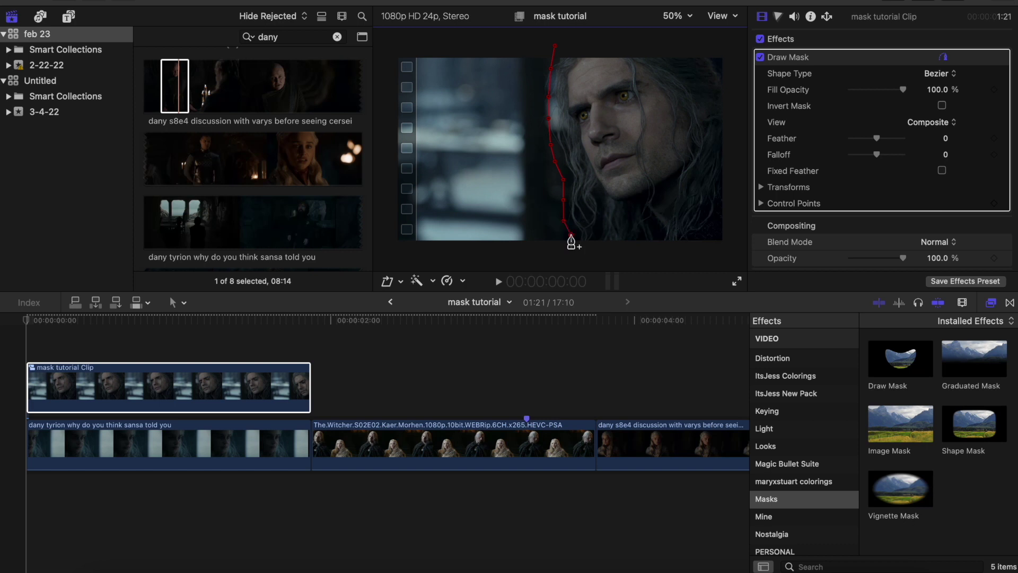
# - Continue the mask outline outside the frame around the man's right side and close it at its first control point
pyautogui.click(666, 260)
pyautogui.click(734, 255)
pyautogui.click(743, 189)
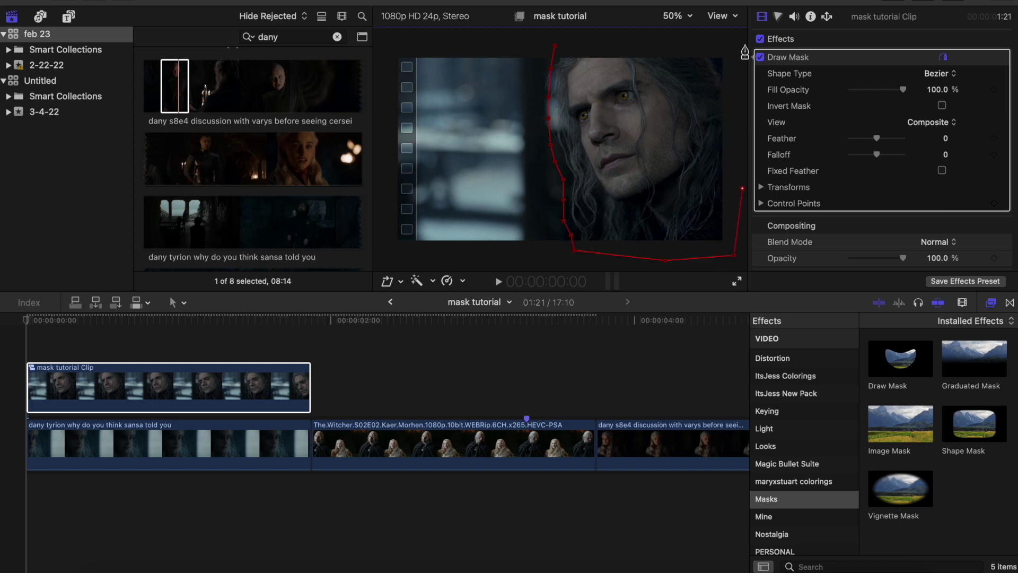
pyautogui.click(736, 37)
pyautogui.click(659, 38)
pyautogui.click(571, 42)
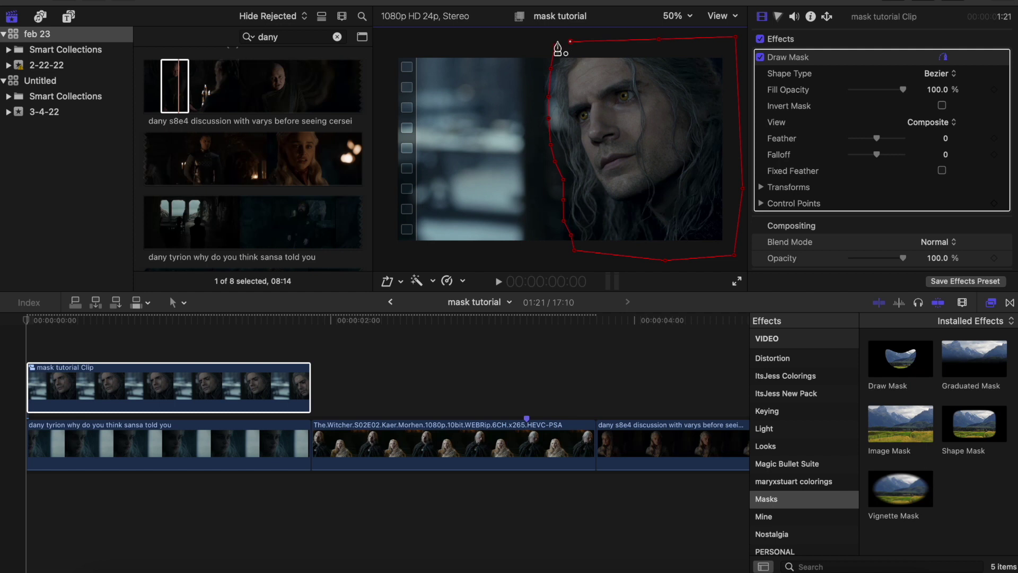
pyautogui.click(555, 46)
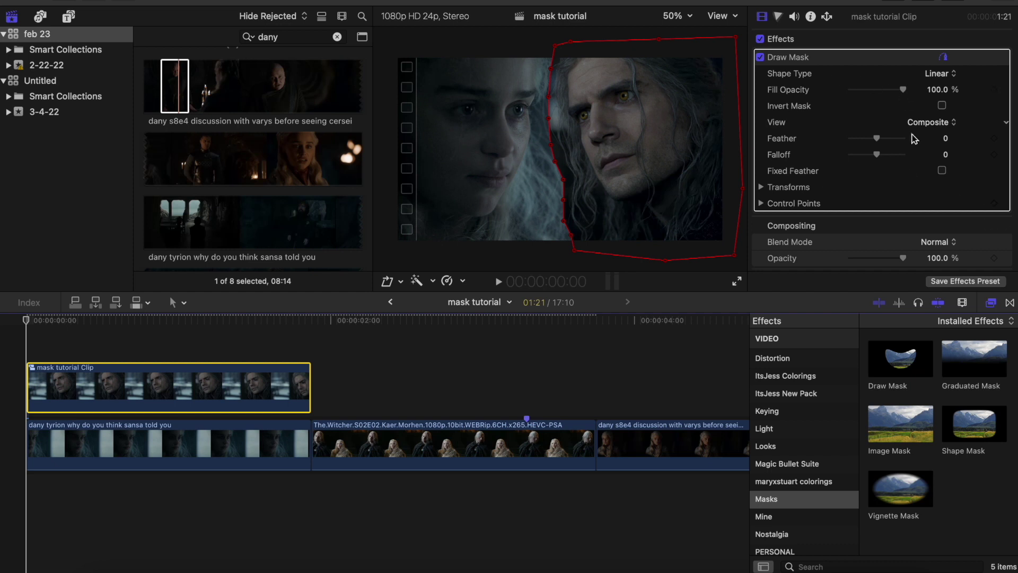
# - Add keyframes for the Draw Mask's Position and Control Points at the start of the clip
pyautogui.click(828, 60)
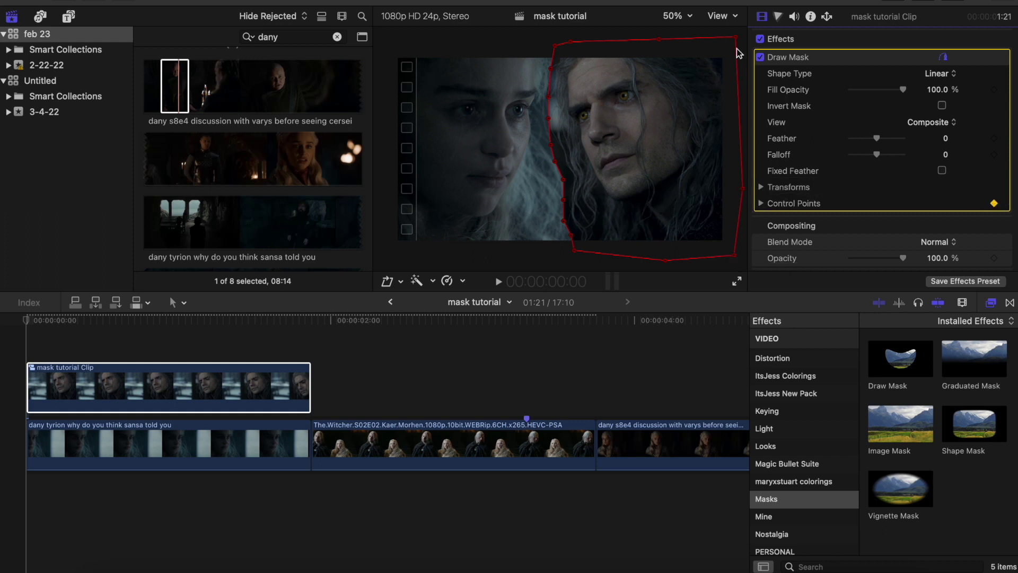
pyautogui.click(762, 188)
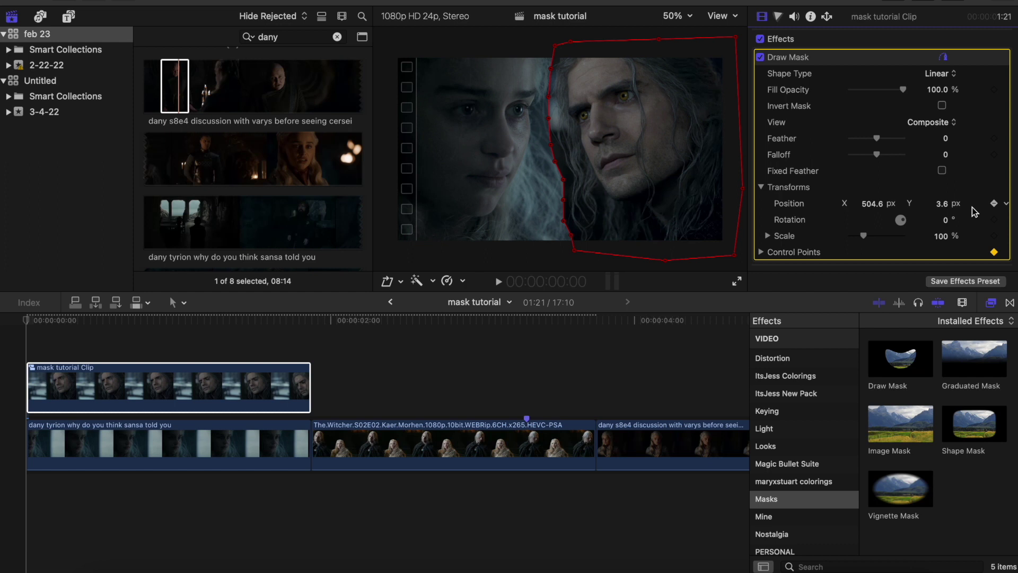
pyautogui.moveTo(673, 165)
pyautogui.mouseDown()
pyautogui.moveTo(644, 153)
pyautogui.moveTo(677, 161)
pyautogui.mouseUp()
pyautogui.press('super+z')
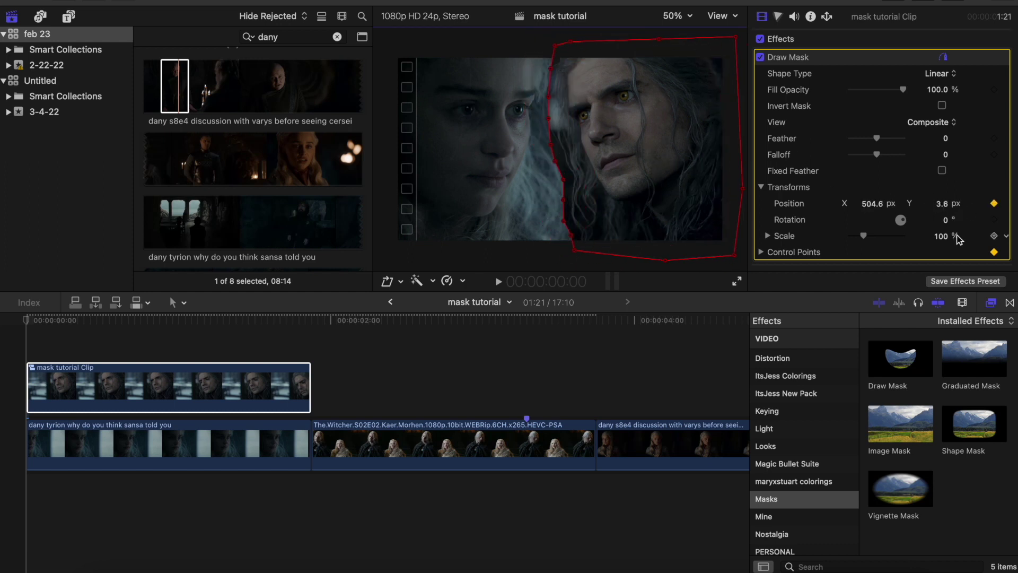
pyautogui.click(994, 252)
pyautogui.click(183, 345)
pyautogui.click(194, 380)
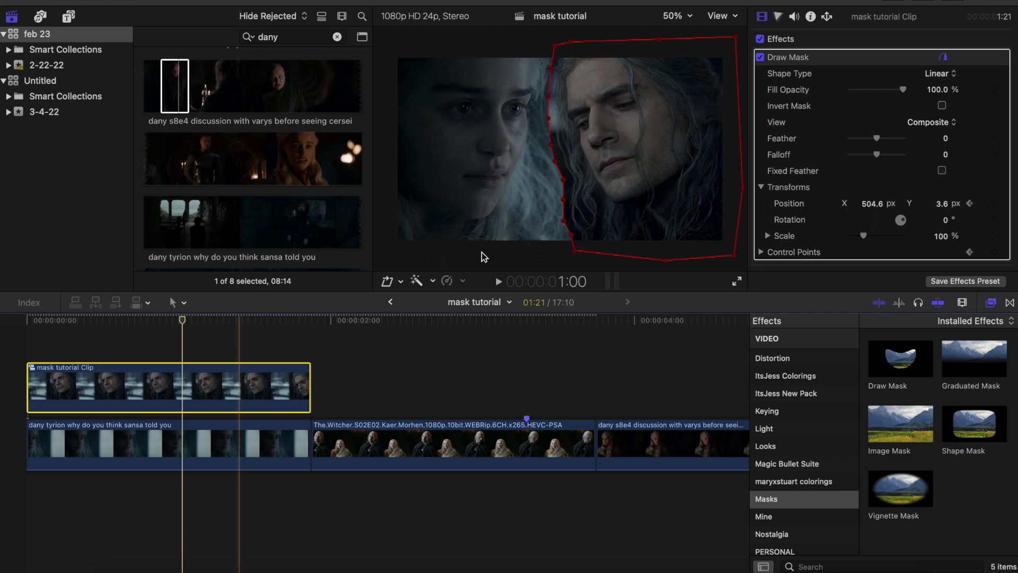
pyautogui.moveTo(563, 180); pyautogui.dragTo(466, 183)
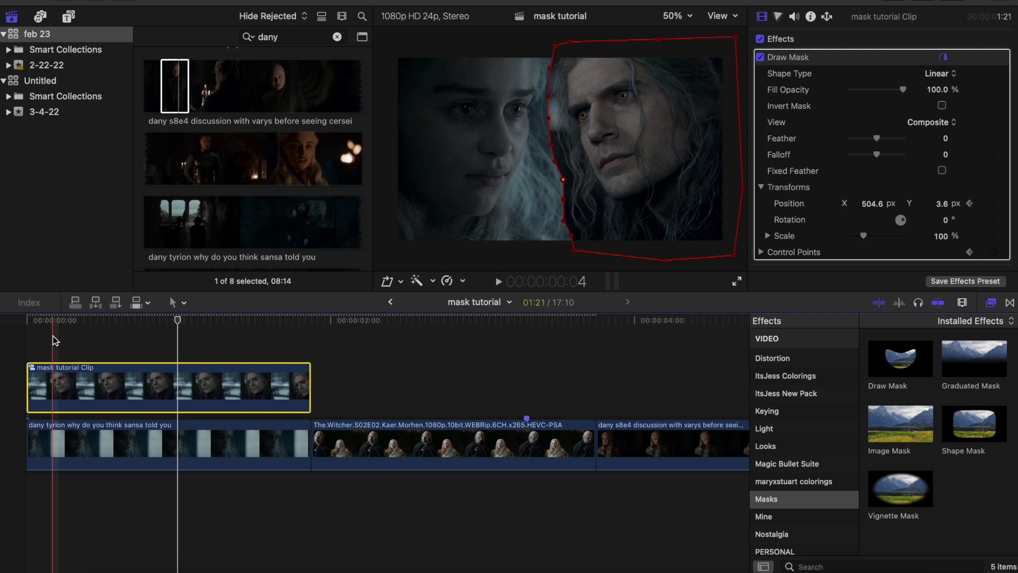
# - Return to the start of the clip and set the Draw Mask's feather to -96
pyautogui.press('Home')
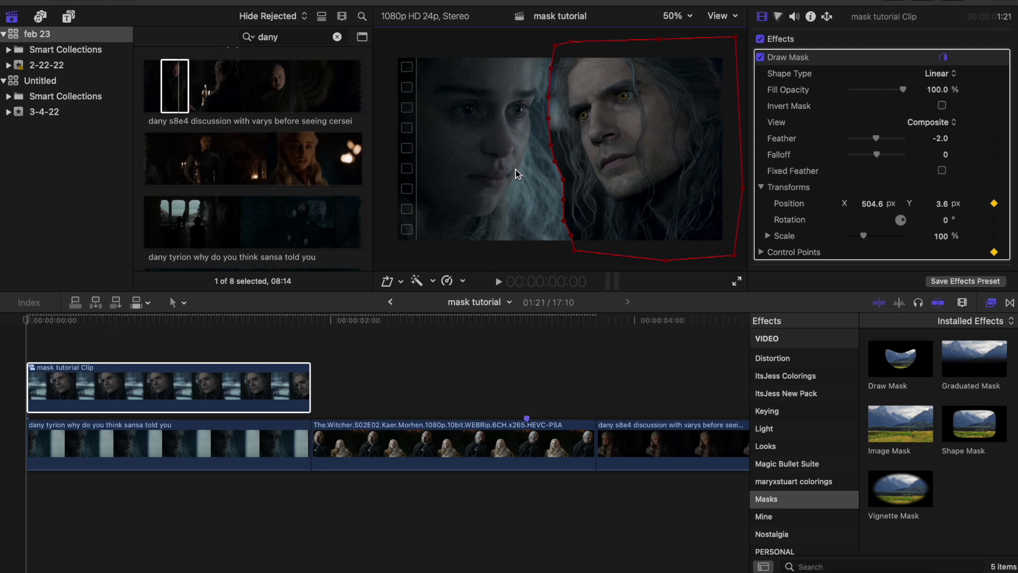
pyautogui.click(829, 40)
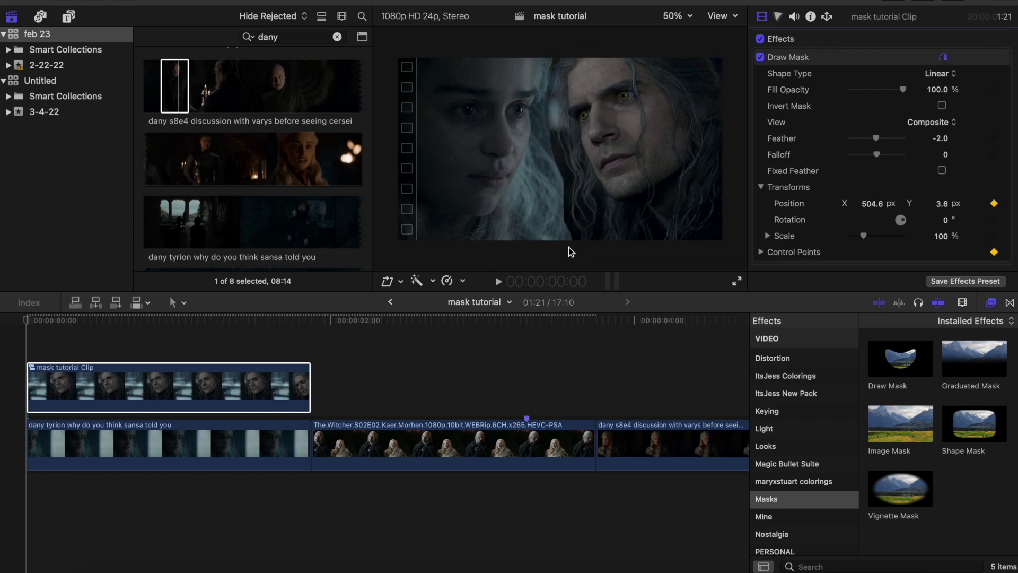
pyautogui.click(876, 57)
pyautogui.moveTo(878, 142); pyautogui.dragTo(852, 145)
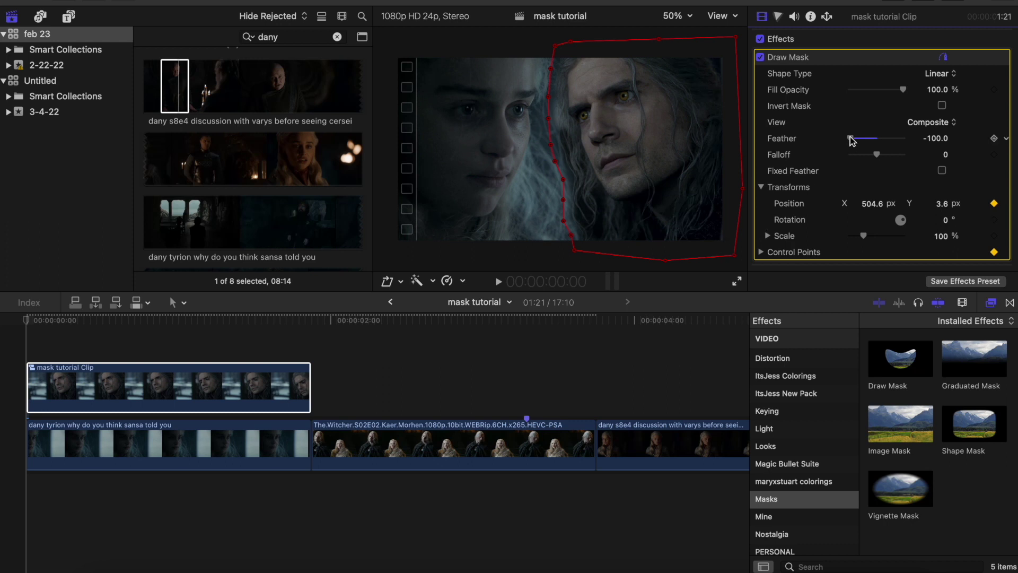
pyautogui.moveTo(851, 138)
pyautogui.mouseDown()
pyautogui.moveTo(972, 142)
pyautogui.moveTo(701, 186)
pyautogui.moveTo(977, 145)
pyautogui.moveTo(787, 148)
pyautogui.moveTo(870, 144)
pyautogui.moveTo(851, 148)
pyautogui.mouseUp()
# - Move the mask's outer corner points and upper edge point well beyond the frame and tidy the remaining outer points
pyautogui.moveTo(734, 256); pyautogui.dragTo(769, 267)
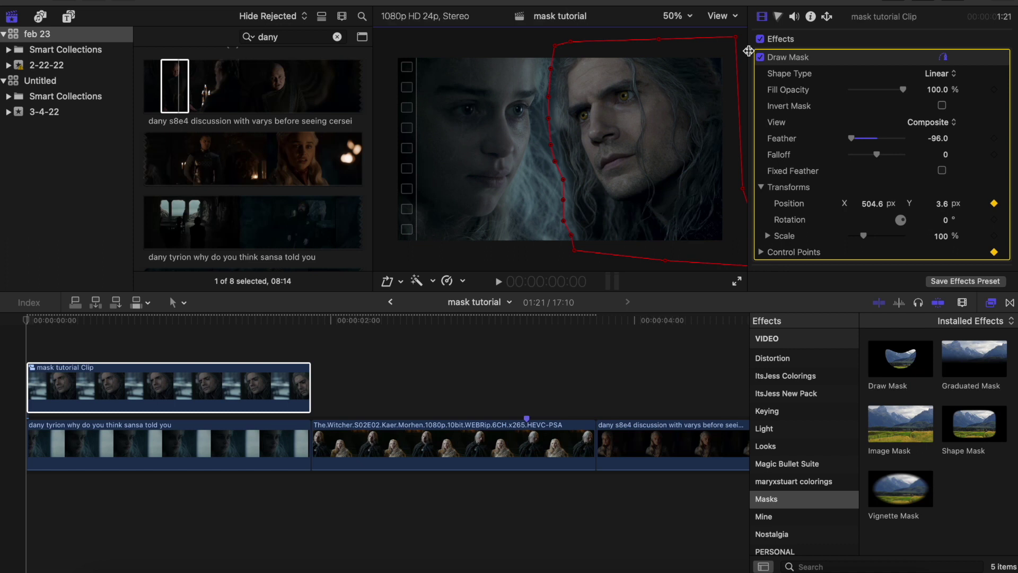
pyautogui.moveTo(735, 38); pyautogui.dragTo(774, 0)
pyautogui.moveTo(659, 39); pyautogui.dragTo(657, 0)
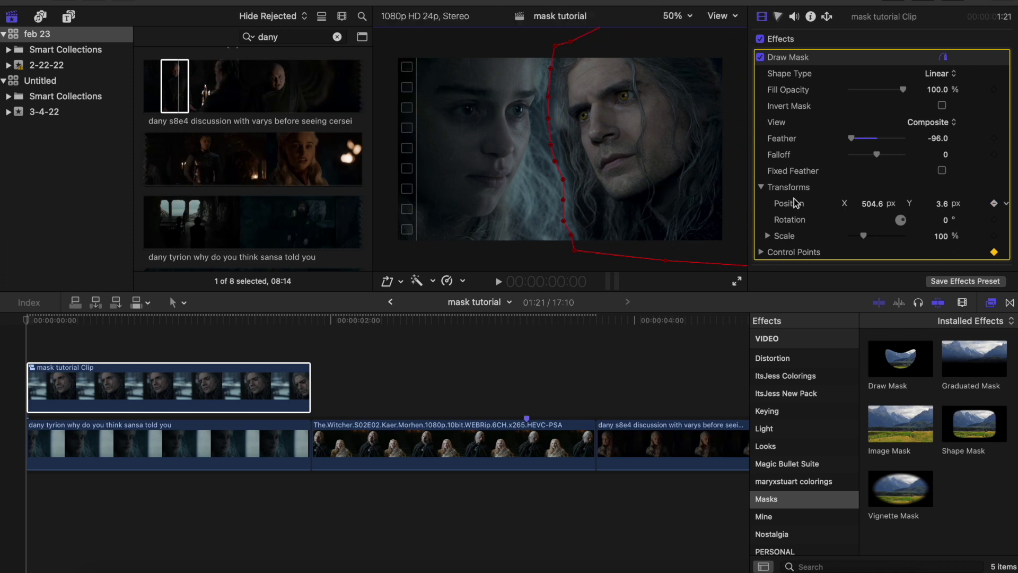
pyautogui.keyDown('alt'); pyautogui.click(666, 260); pyautogui.keyUp('alt')
pyautogui.moveTo(570, 44); pyautogui.dragTo(570, 40)
# - Near the end of the clip, shift the mask left and reshape its inner edge points along the man's hair
pyautogui.moveTo(193, 320); pyautogui.dragTo(307, 346)
pyautogui.press('Left')
pyautogui.moveTo(651, 146); pyautogui.dragTo(624, 144)
pyautogui.moveTo(533, 146); pyautogui.dragTo(538, 143)
pyautogui.moveTo(545, 200); pyautogui.dragTo(557, 201)
pyautogui.moveTo(545, 222); pyautogui.dragTo(559, 222)
pyautogui.moveTo(553, 236); pyautogui.dragTo(561, 235)
pyautogui.moveTo(556, 251); pyautogui.dragTo(571, 254)
# - At frame 23, refine the mask's inner edge points along the man's hair, and add a marker to the clip at 1:12
pyautogui.moveTo(57, 321); pyautogui.dragTo(179, 334)
pyautogui.press('Left')
pyautogui.click(531, 160)
pyautogui.moveTo(557, 180); pyautogui.dragTo(563, 179)
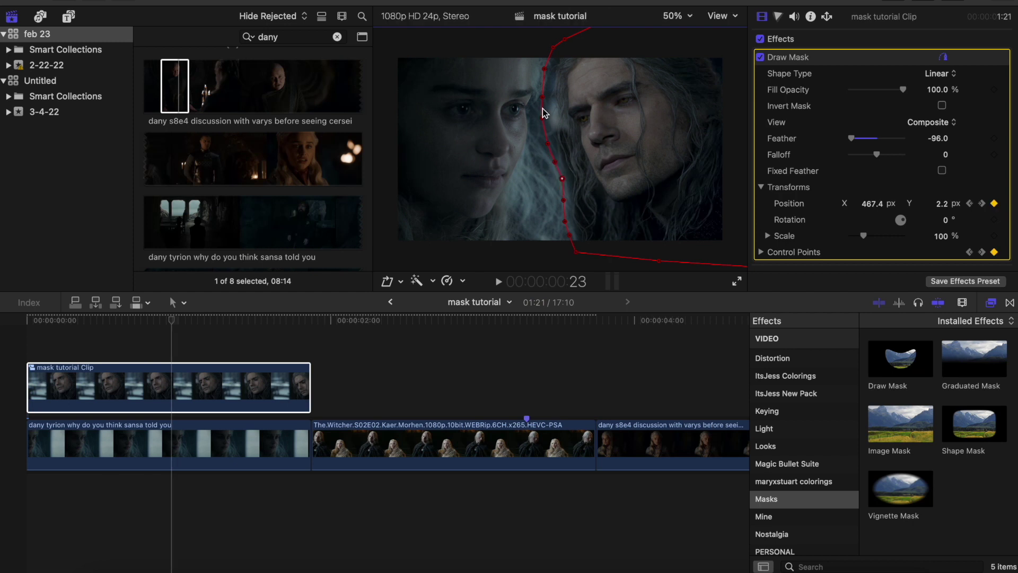
pyautogui.moveTo(548, 142); pyautogui.dragTo(550, 133)
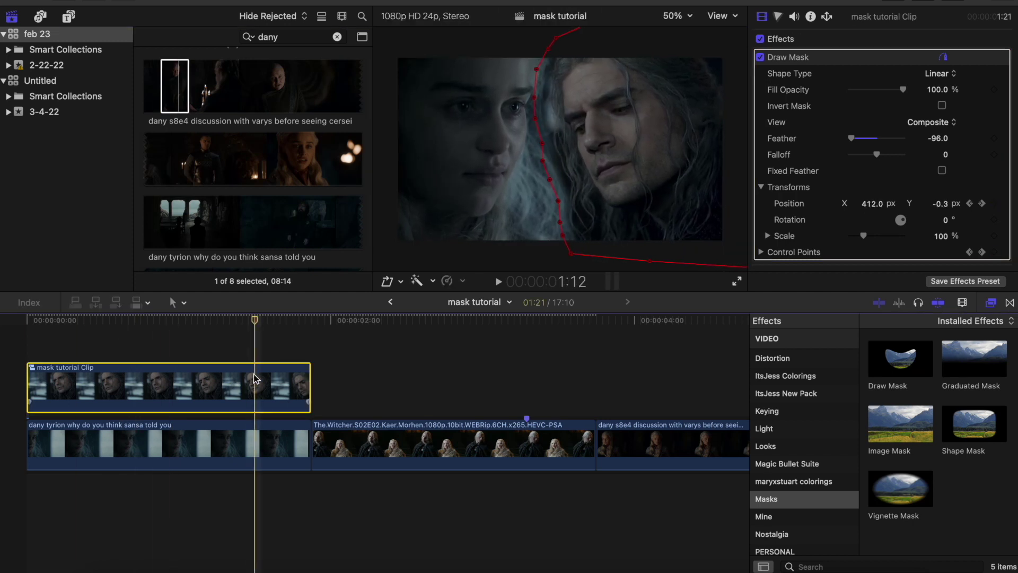
pyautogui.press('m')
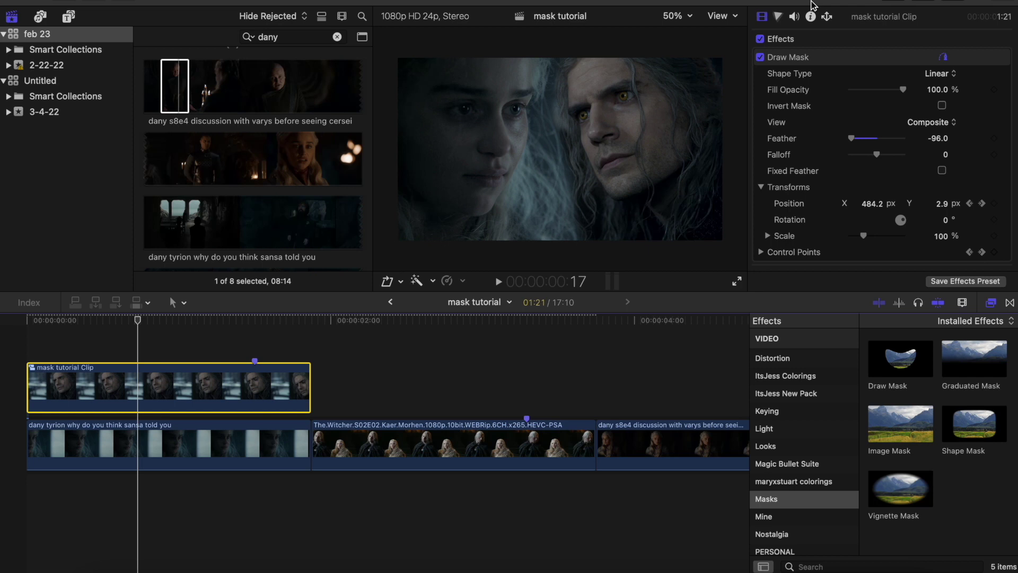
# - Enlarge and rotate the masked clip, and set its position to X 267 px, Y -27.1 px
pyautogui.scroll(-10, 852, 161)
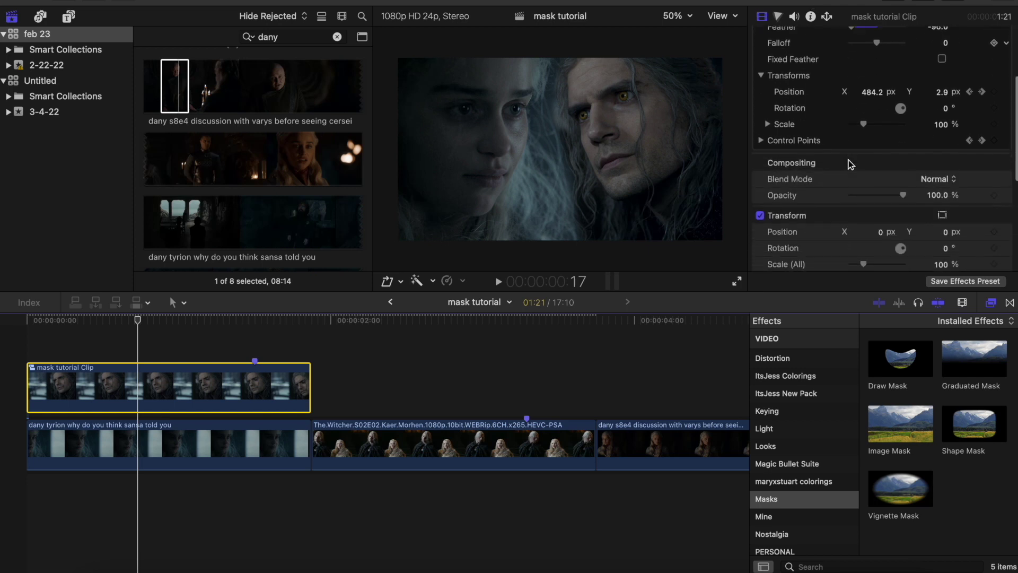
pyautogui.moveTo(941, 165); pyautogui.dragTo(878, 132)
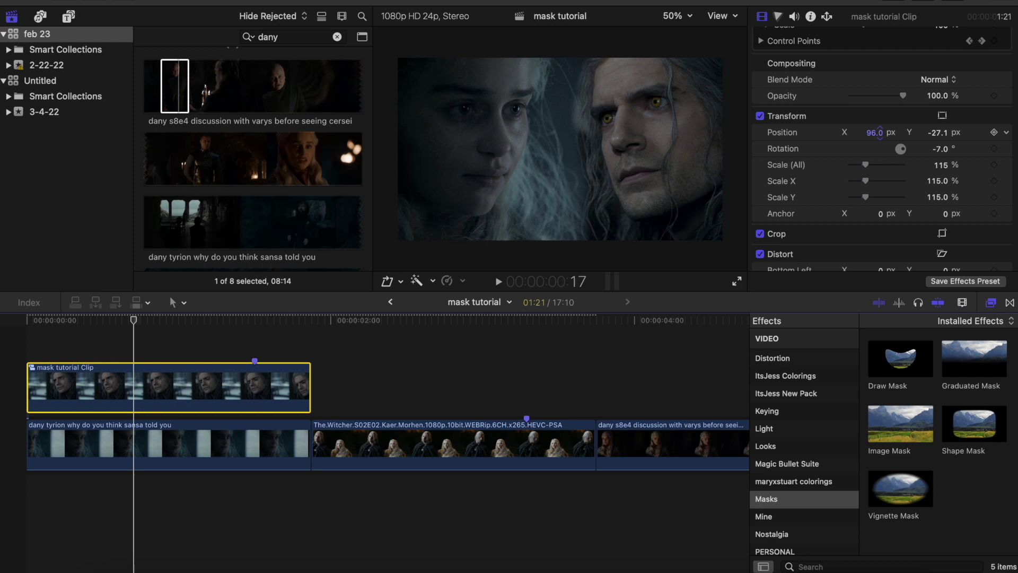
pyautogui.moveTo(941, 150); pyautogui.dragTo(942, 150)
pyautogui.moveTo(873, 132); pyautogui.dragTo(873, 130)
pyautogui.moveTo(941, 149); pyautogui.dragTo(940, 168)
pyautogui.moveTo(940, 149); pyautogui.dragTo(939, 148)
pyautogui.moveTo(941, 165); pyautogui.dragTo(942, 153)
pyautogui.scroll(2, 893, 112)
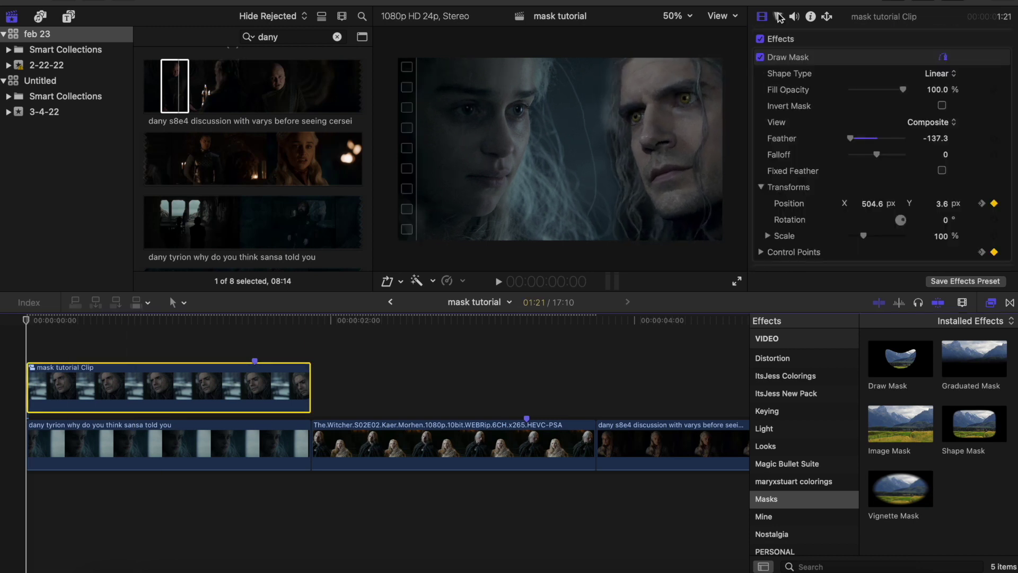
# - Lower the masked clip's global saturation with a Color Board correction
pyautogui.click(778, 16)
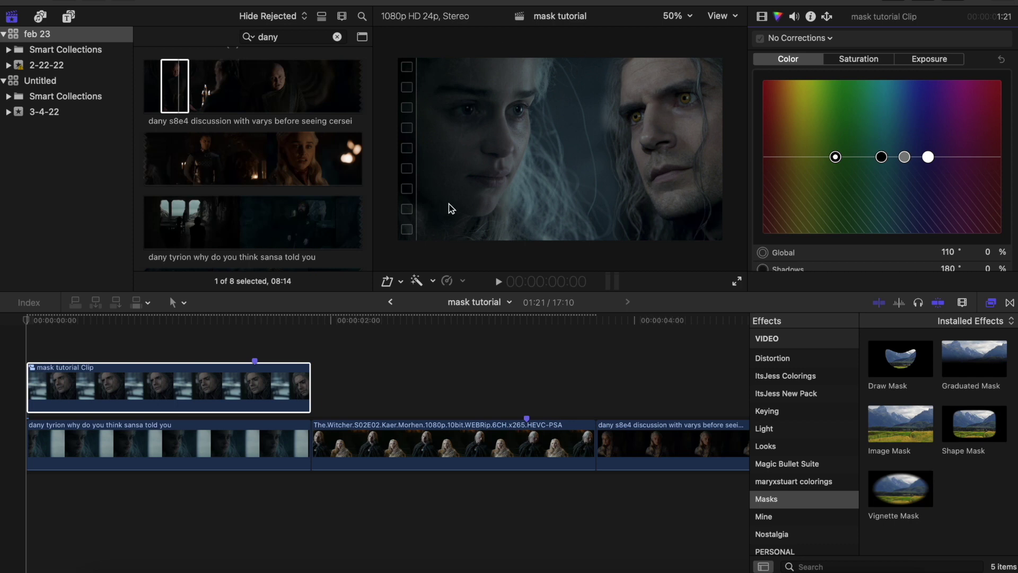
pyautogui.click(870, 61)
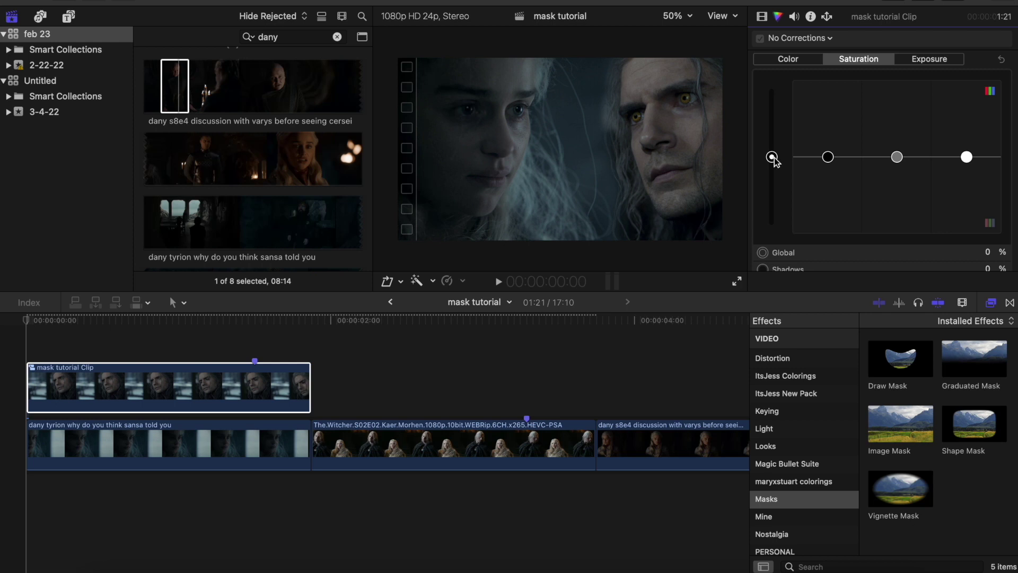
pyautogui.moveTo(773, 159); pyautogui.dragTo(768, 189)
# - Tint the masked clip's shadows blue at 214° and 4%, its highlights slightly blue, and its midtones slightly green
pyautogui.click(806, 63)
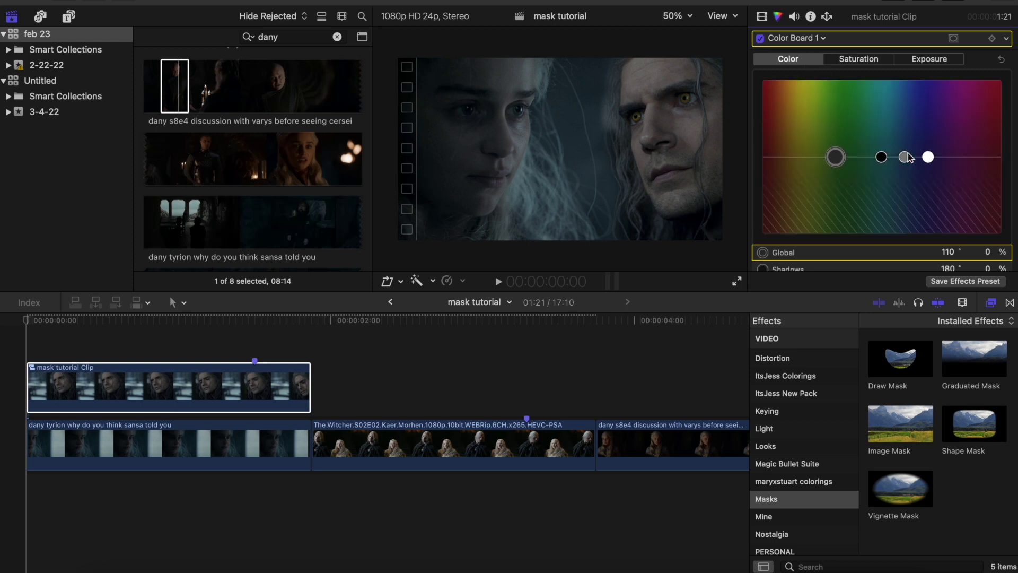
pyautogui.click(905, 156)
pyautogui.moveTo(906, 154)
pyautogui.mouseDown()
pyautogui.moveTo(926, 140)
pyautogui.moveTo(885, 146)
pyautogui.moveTo(910, 147)
pyautogui.mouseUp()
pyautogui.moveTo(881, 158); pyautogui.dragTo(902, 156)
pyautogui.moveTo(884, 146); pyautogui.dragTo(849, 154)
# - Apply the Gaussian blur effect to the masked clip and set its amount to 16.28
pyautogui.scroll(8, 785, 440)
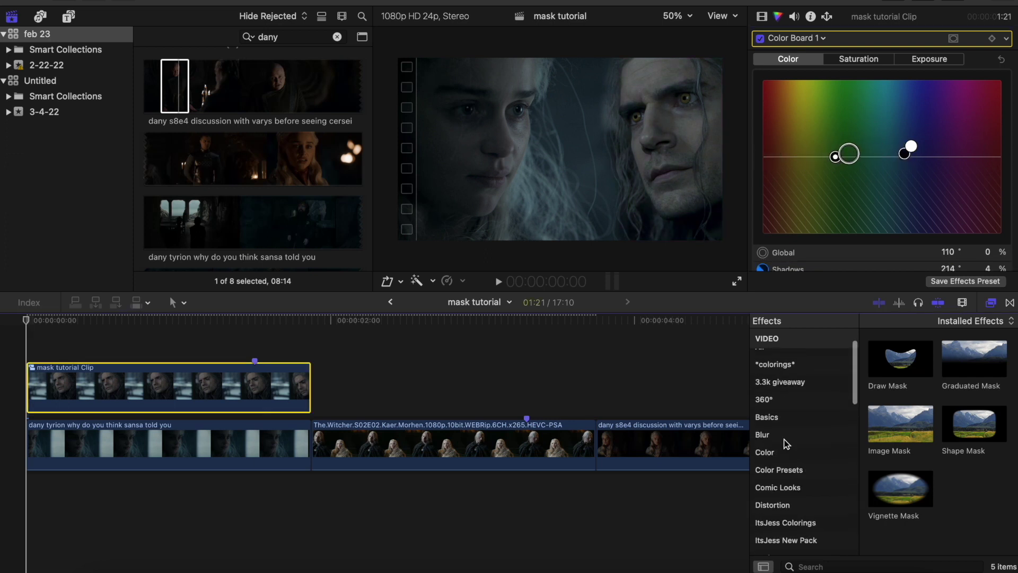
pyautogui.click(779, 430)
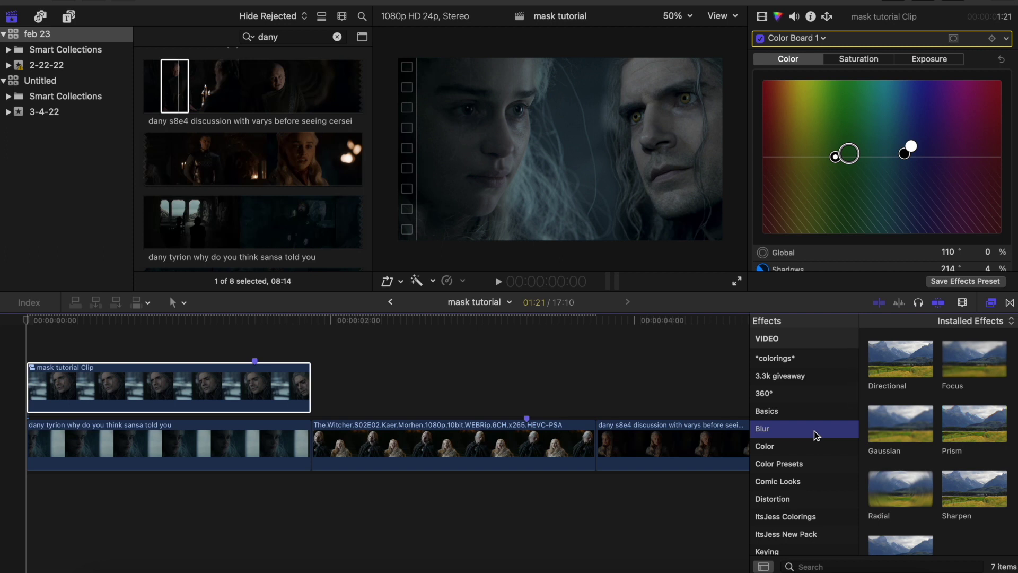
pyautogui.click(896, 432)
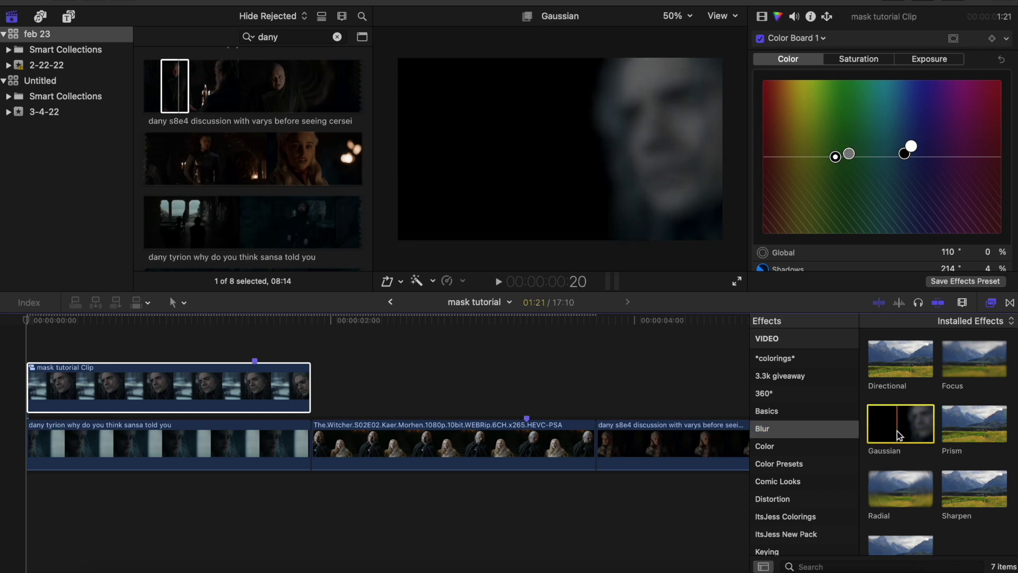
pyautogui.click(762, 18)
pyautogui.scroll(-5, 799, 200)
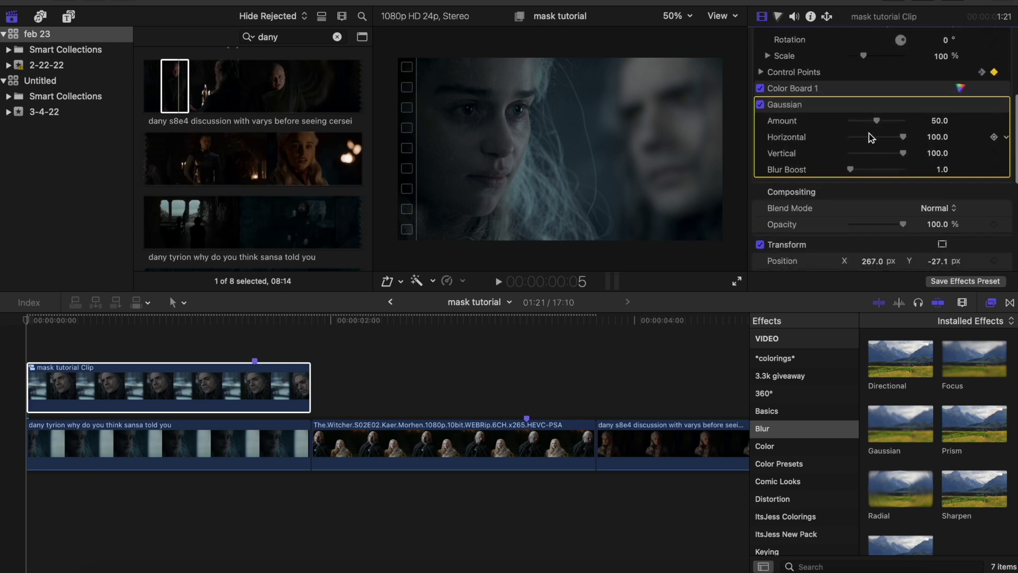
pyautogui.moveTo(859, 119); pyautogui.dragTo(858, 121)
pyautogui.click(10, 373)
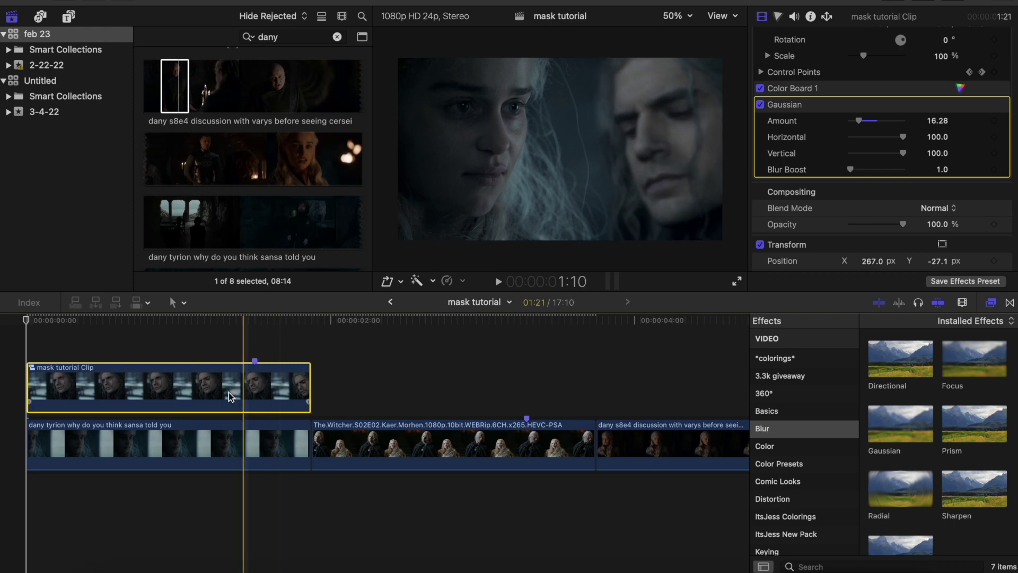
# - Combine the masked overlay and the dany tyrion clip beneath it into a new compound clip
pyautogui.moveTo(220, 474); pyautogui.dragTo(215, 374)
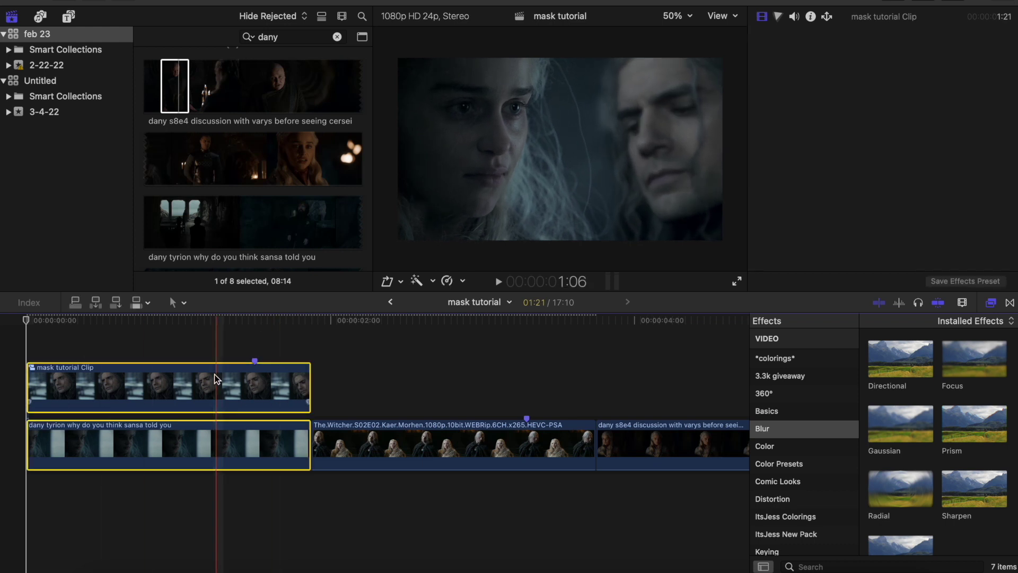
pyautogui.rightClick(205, 390)
pyautogui.click(262, 271)
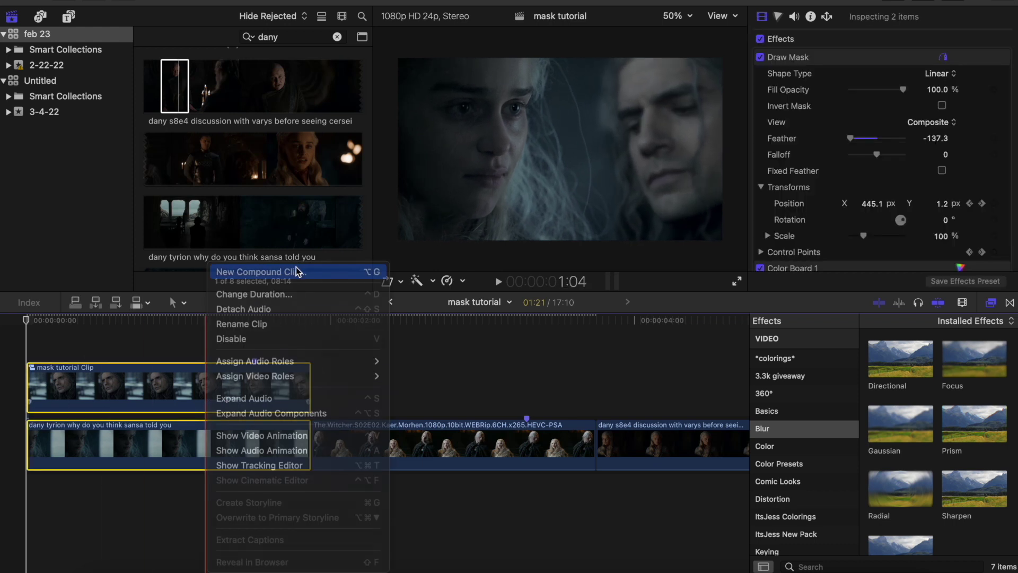
pyautogui.press('Return')
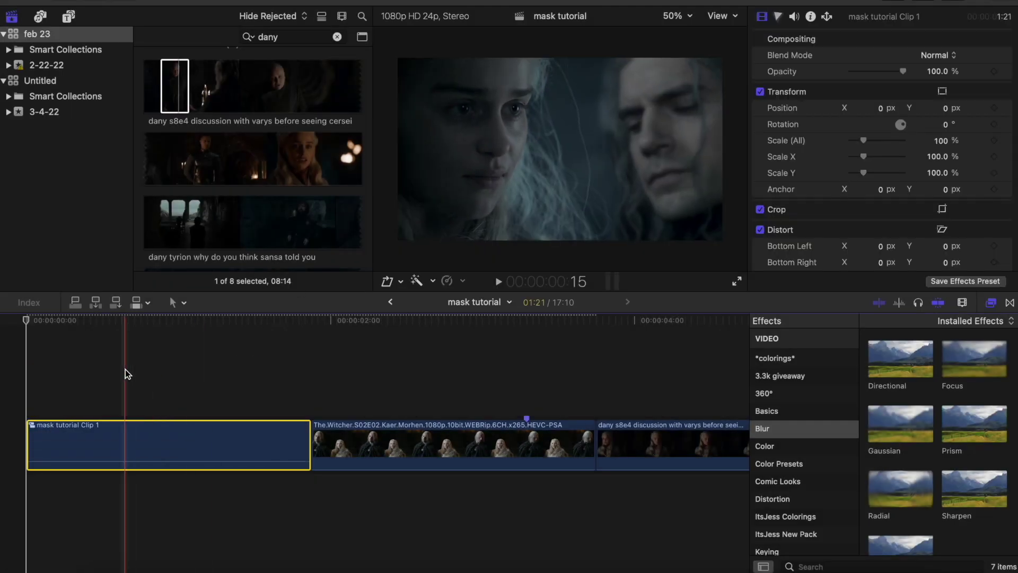
pyautogui.click(125, 369)
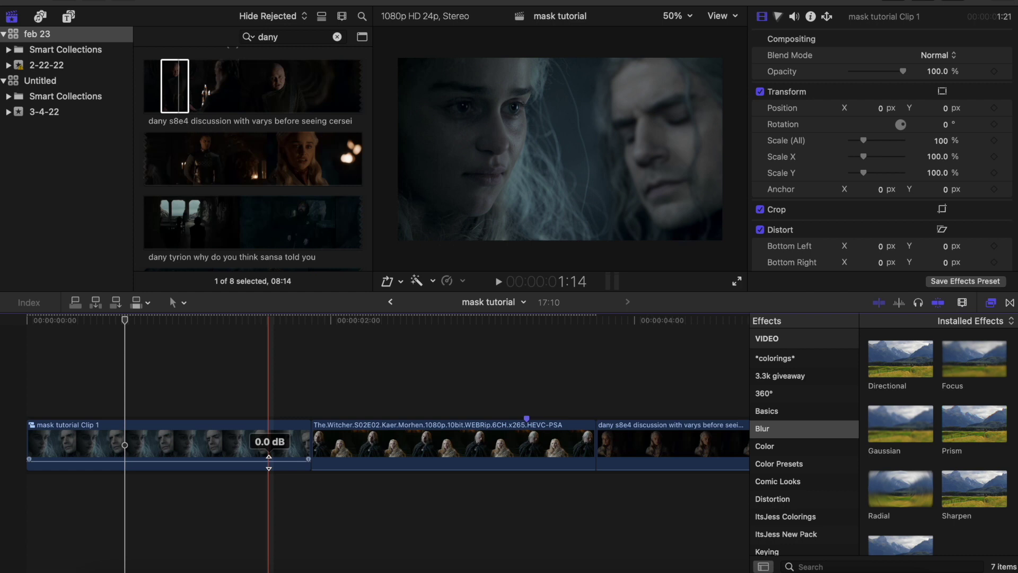
# - Add markers to the compound clip, the Witcher clip after it and the first dany s8e4 clip, and delete the second dany s8e4 clip
pyautogui.click(262, 415)
pyautogui.press('Down')
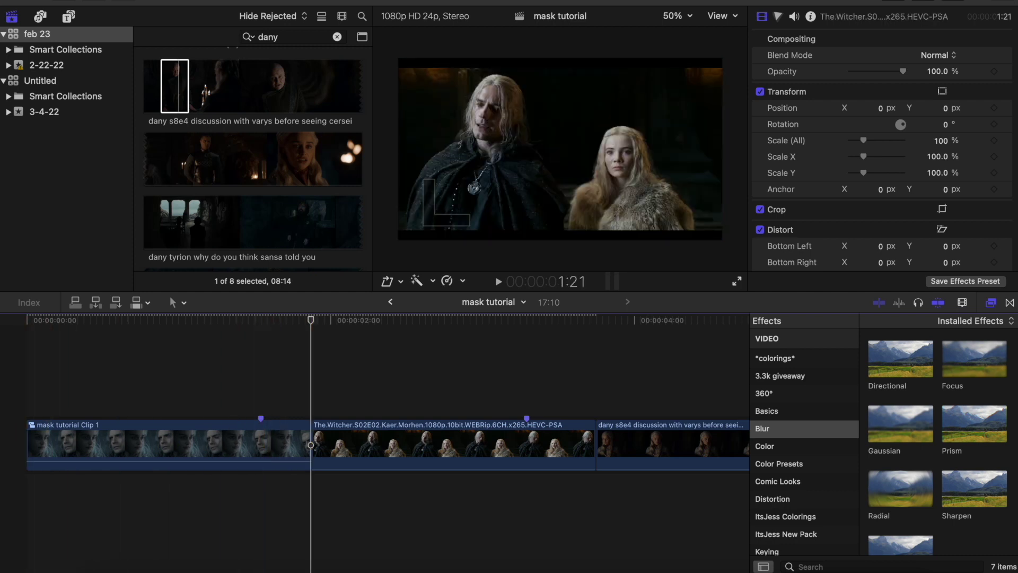
pyautogui.hscroll(5, 312, 403)
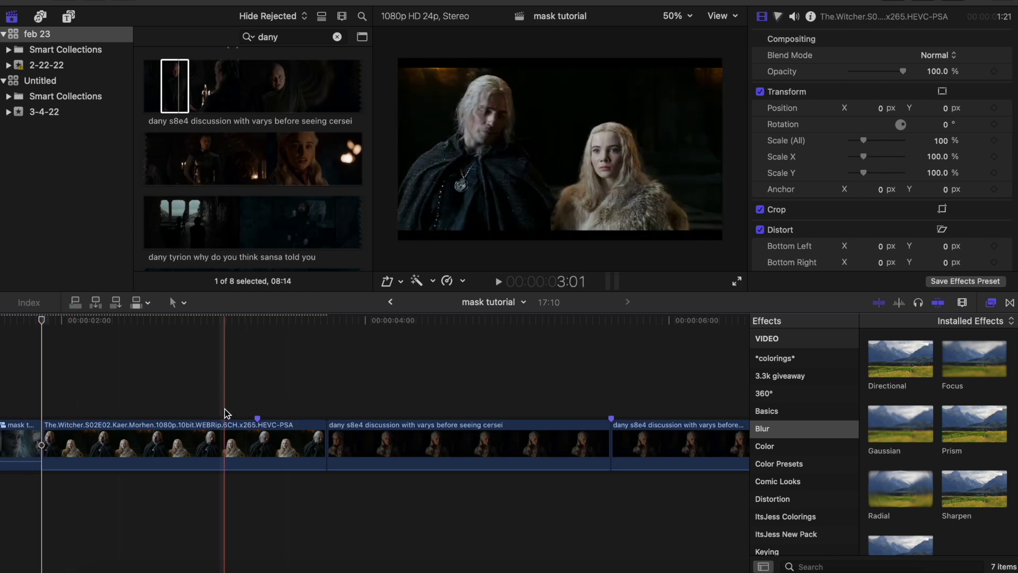
pyautogui.hscroll(3, 587, 421)
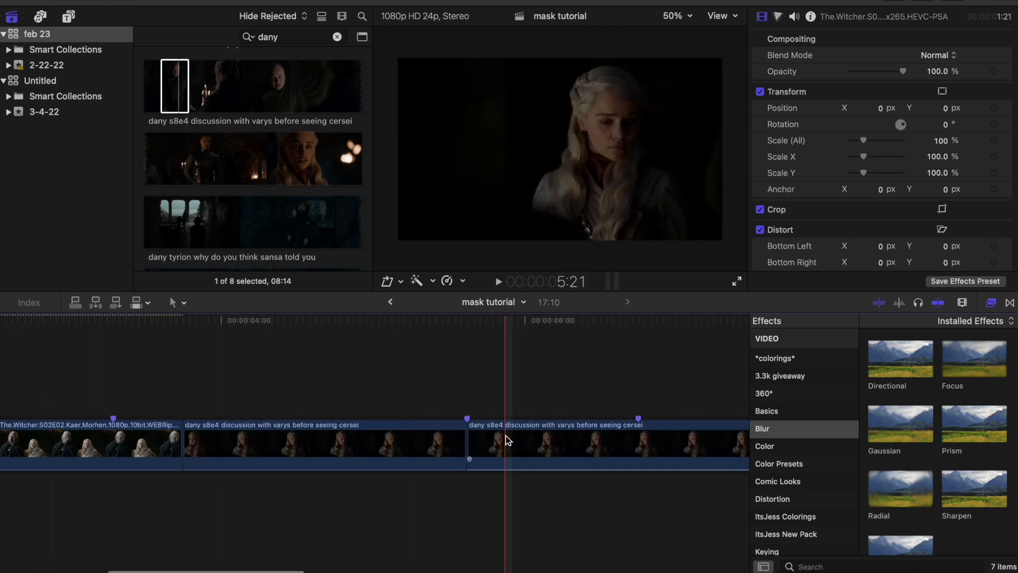
pyautogui.hscroll(-3, 593, 461)
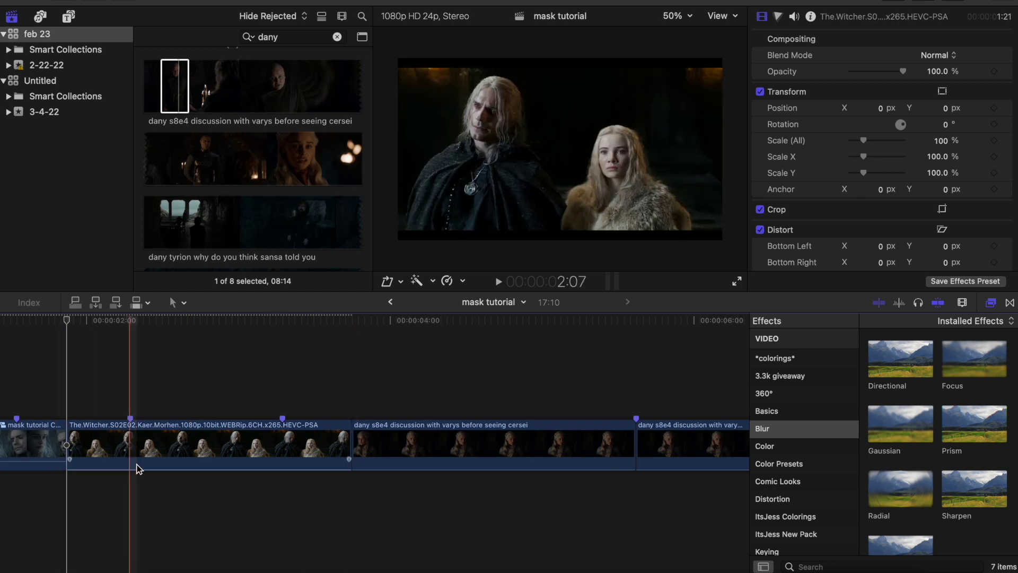
pyautogui.hscroll(5, 137, 469)
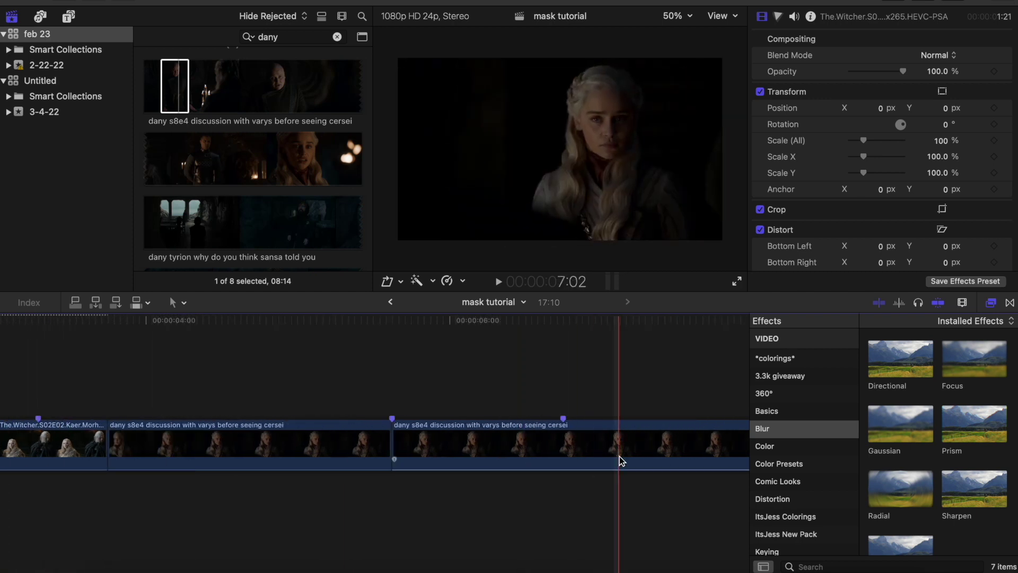
pyautogui.hscroll(-2, 228, 468)
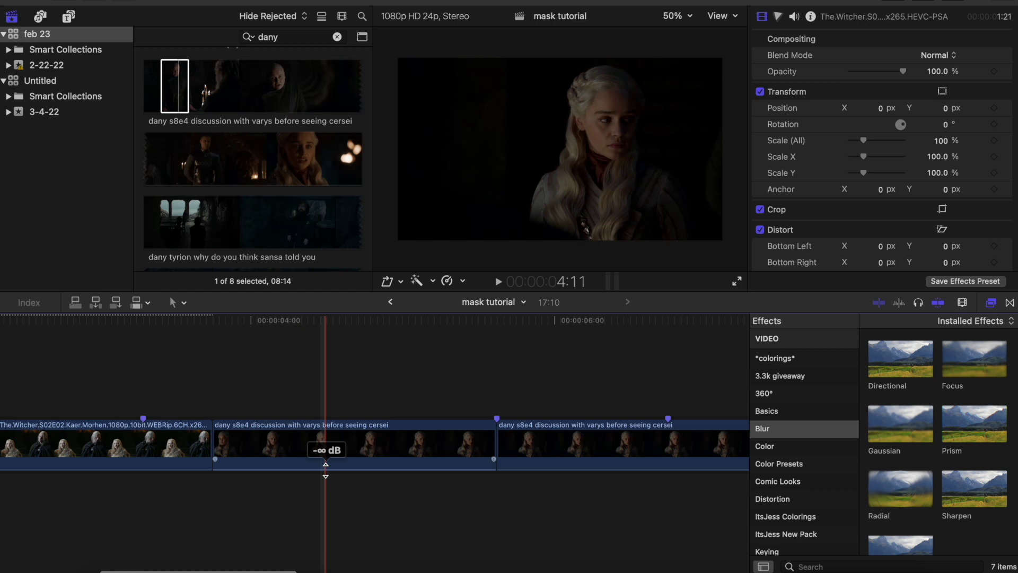
pyautogui.click(262, 445)
pyautogui.click(533, 424)
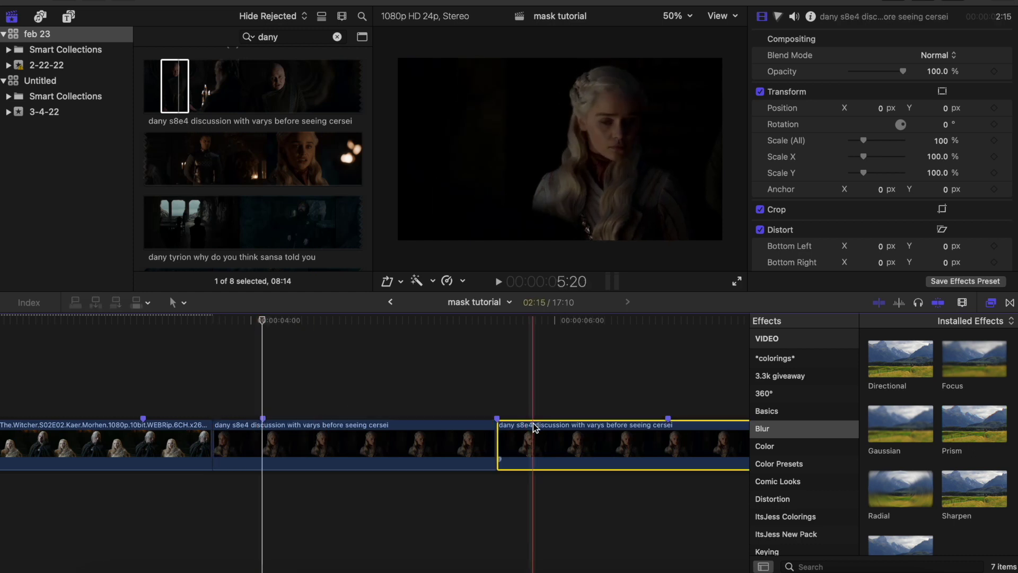
pyautogui.press('BackSpace')
# - Set the Witcher clip's overall scale to 115% and its X position to 106 px
pyautogui.hscroll(-5, 533, 424)
pyautogui.click(226, 466)
pyautogui.moveTo(941, 141); pyautogui.dragTo(941, 136)
pyautogui.moveTo(881, 108)
pyautogui.mouseDown()
pyautogui.moveTo(881, 79)
pyautogui.moveTo(881, 95)
pyautogui.mouseUp()
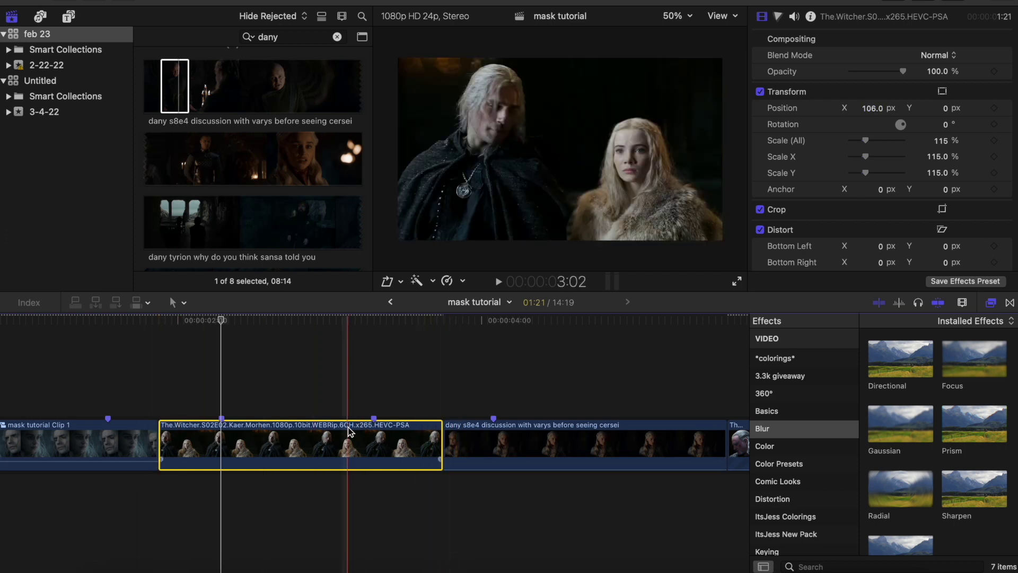
# - Stack the dany s8e4 clip directly above the Witcher clip and raise its global exposure to 10% with a Color Board
pyautogui.moveTo(477, 440); pyautogui.dragTo(210, 388)
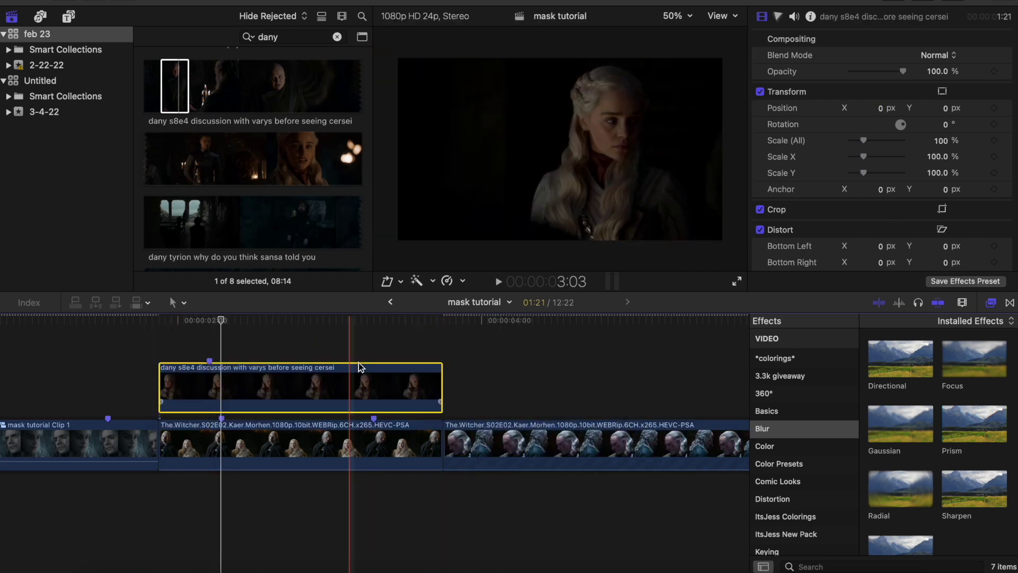
pyautogui.hscroll(-2, 358, 363)
pyautogui.click(243, 356)
pyautogui.click(778, 16)
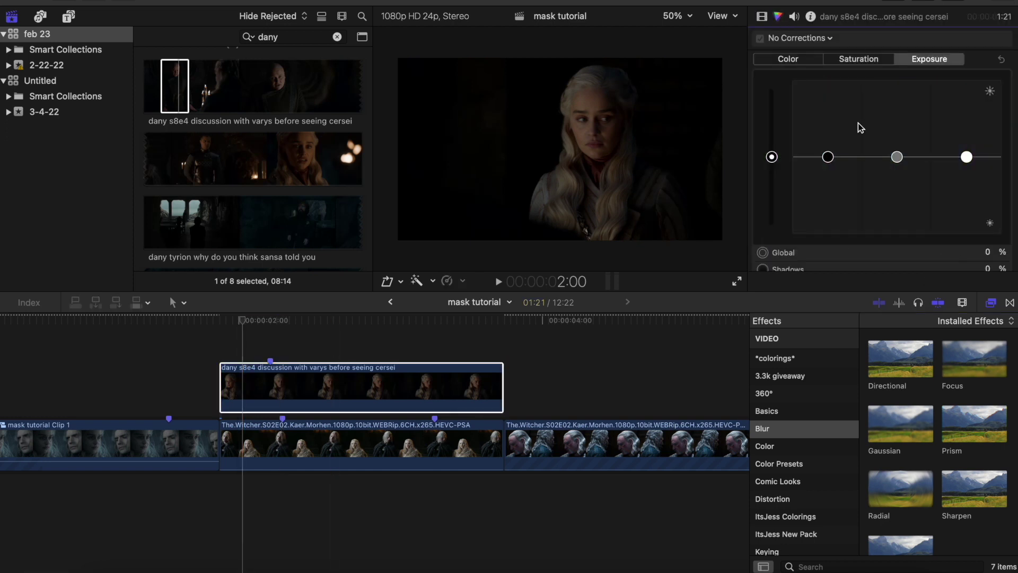
pyautogui.moveTo(771, 164); pyautogui.dragTo(772, 157)
# - Apply the Draw Mask effect to the dany s8e4 clip and place the playhead at the clip's first frame
pyautogui.scroll(-5, 806, 477)
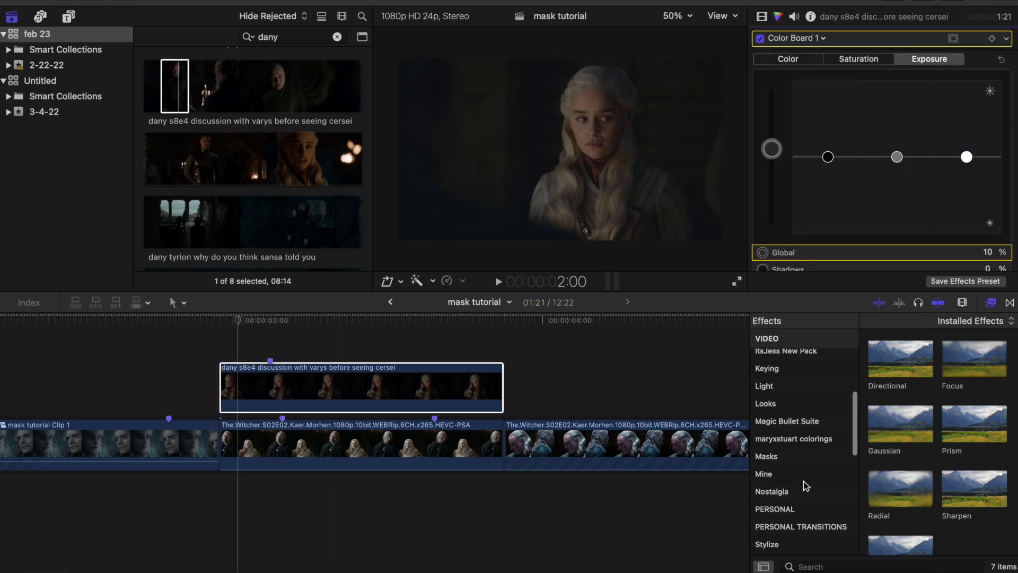
pyautogui.click(766, 452)
pyautogui.doubleClick(900, 359)
pyautogui.click(762, 16)
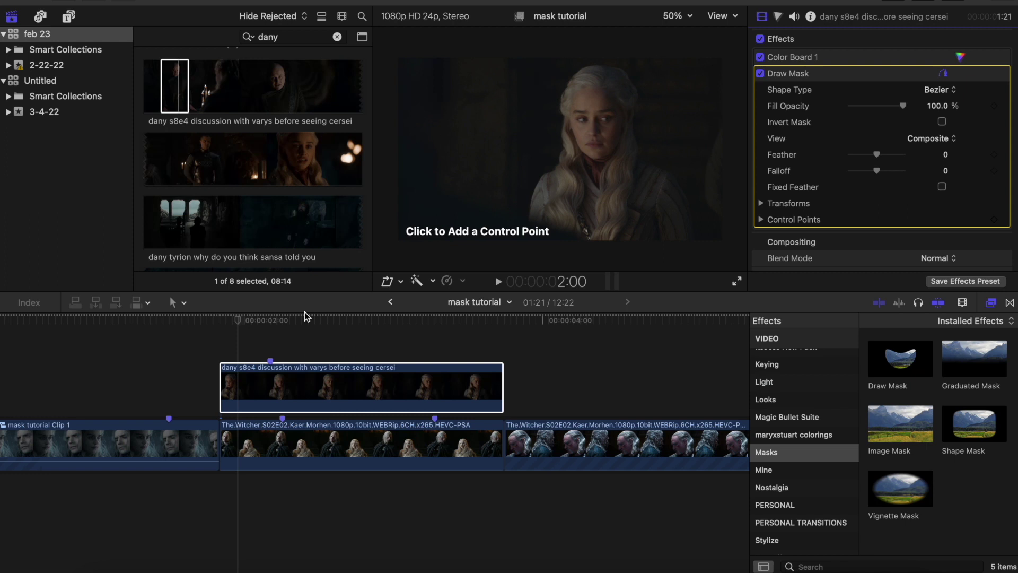
pyautogui.click(220, 318)
pyautogui.click(447, 572)
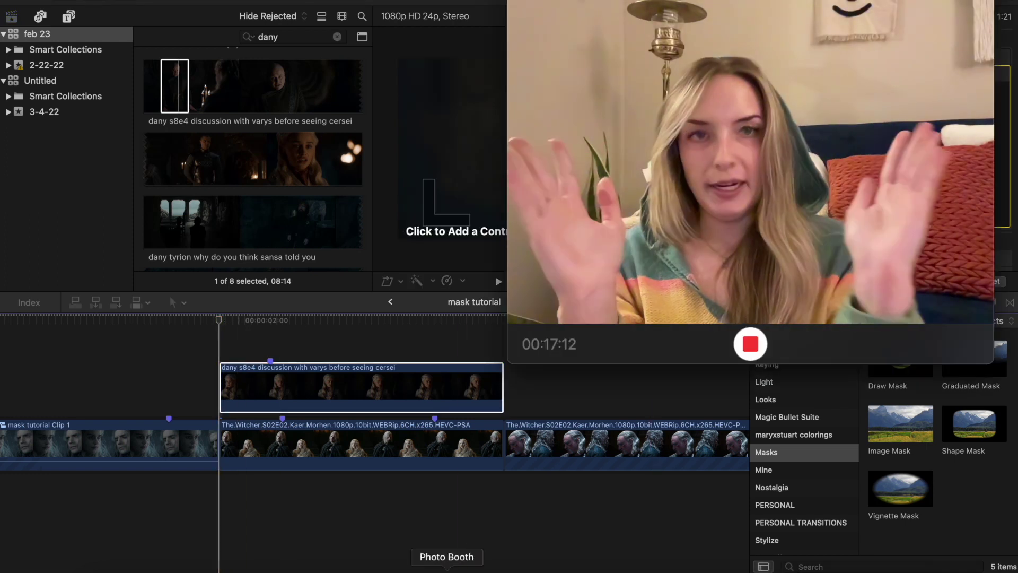
pyautogui.click(453, 265)
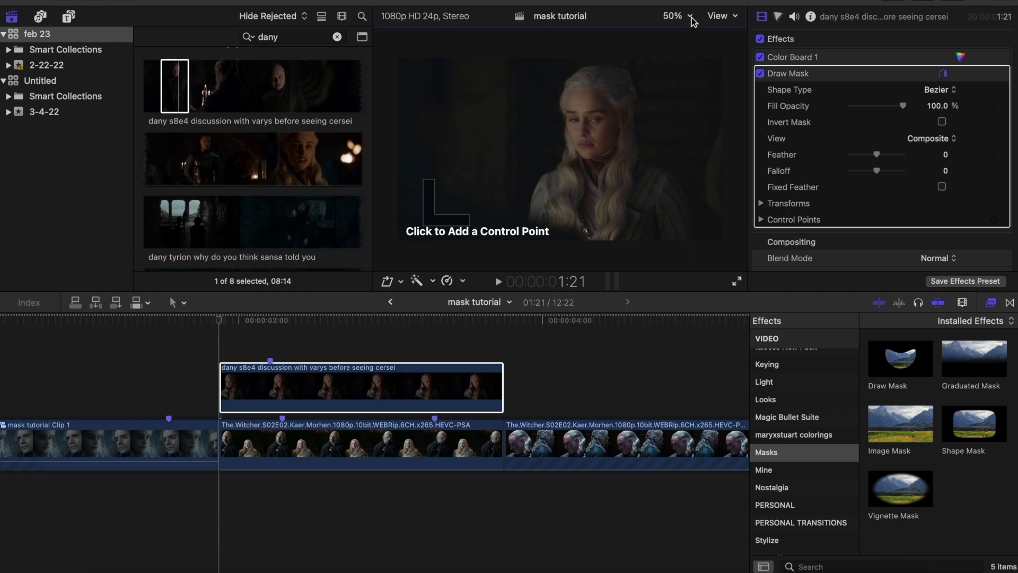
# - Start the mask outline beside the woman's sleeve and trace it closely up over her shoulder and along her hair at 200% magnification
pyautogui.click(690, 18)
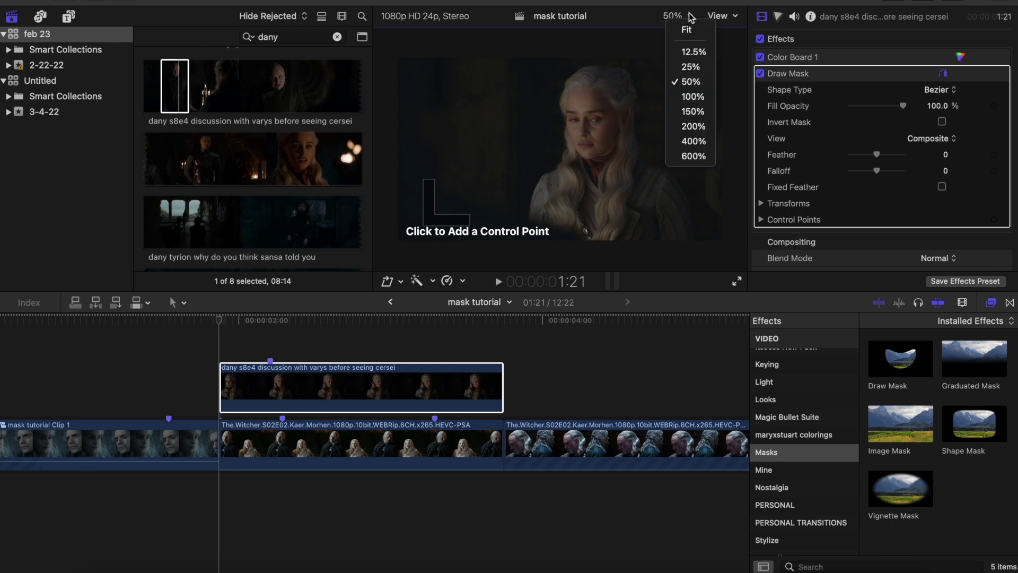
pyautogui.click(701, 127)
pyautogui.moveTo(723, 152)
pyautogui.mouseDown()
pyautogui.moveTo(729, 146)
pyautogui.moveTo(724, 153)
pyautogui.mouseUp()
pyautogui.click(639, 293)
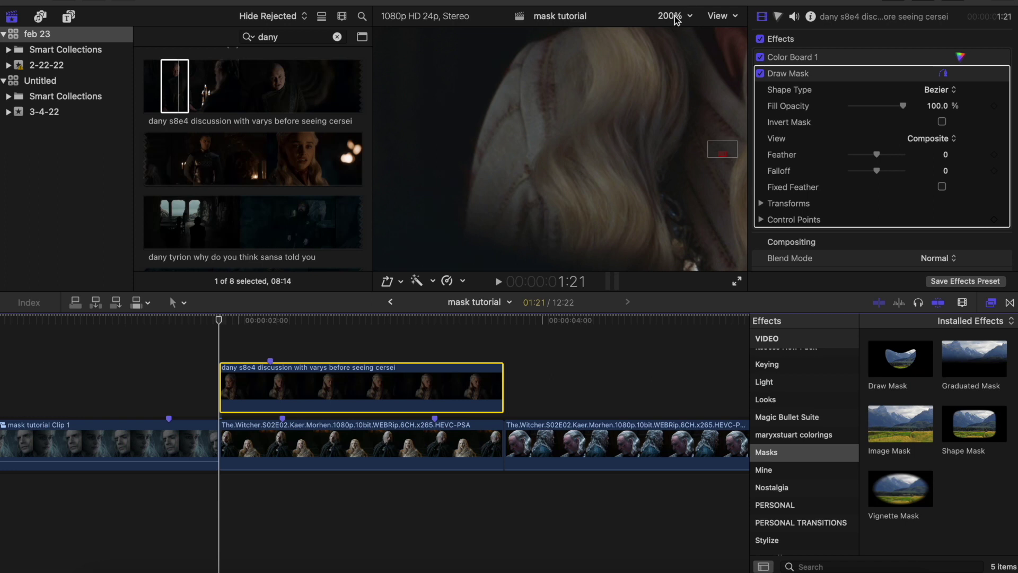
pyautogui.click(447, 237)
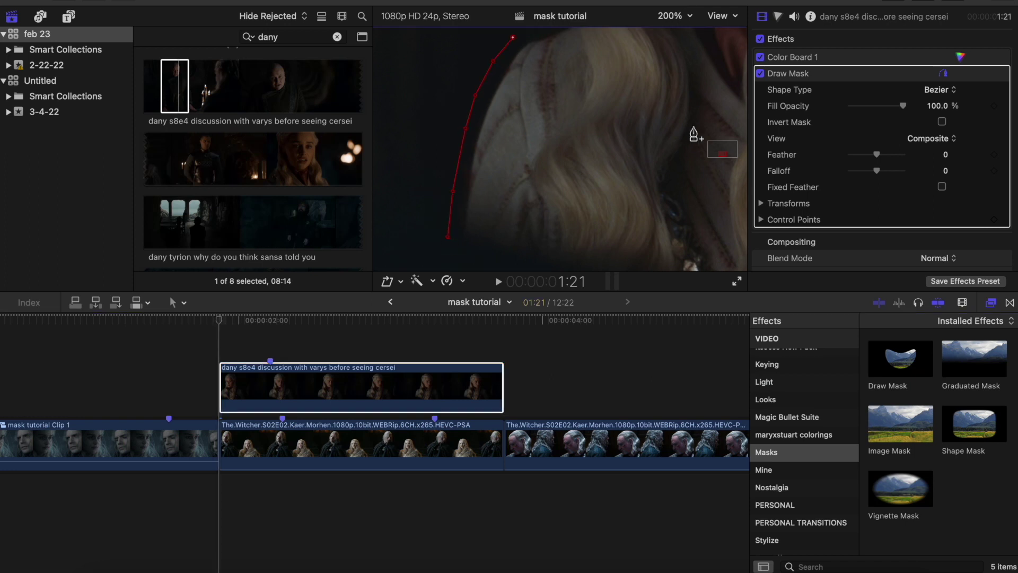
pyautogui.scroll(5, 455, 132)
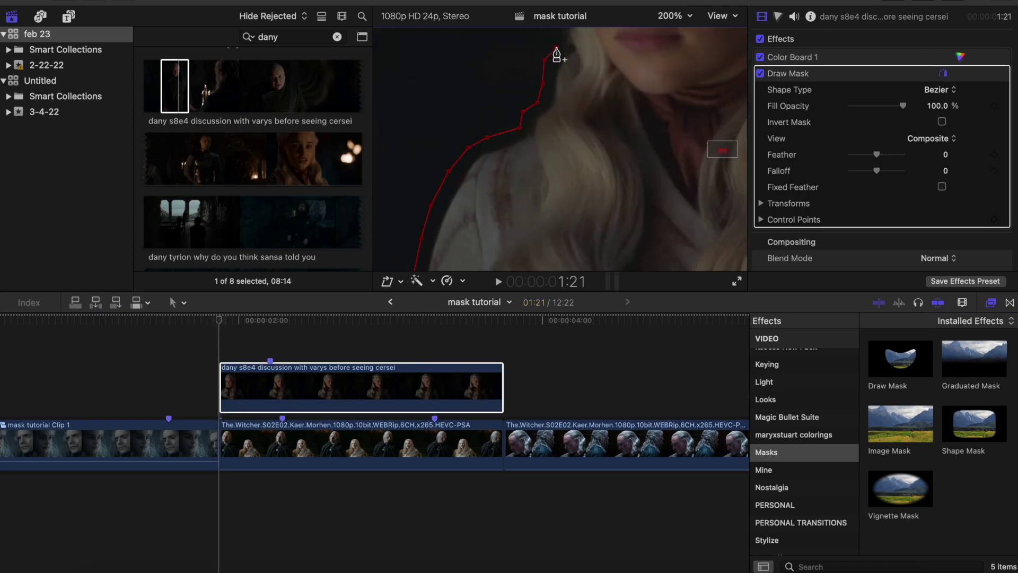
pyautogui.scroll(5, 557, 55)
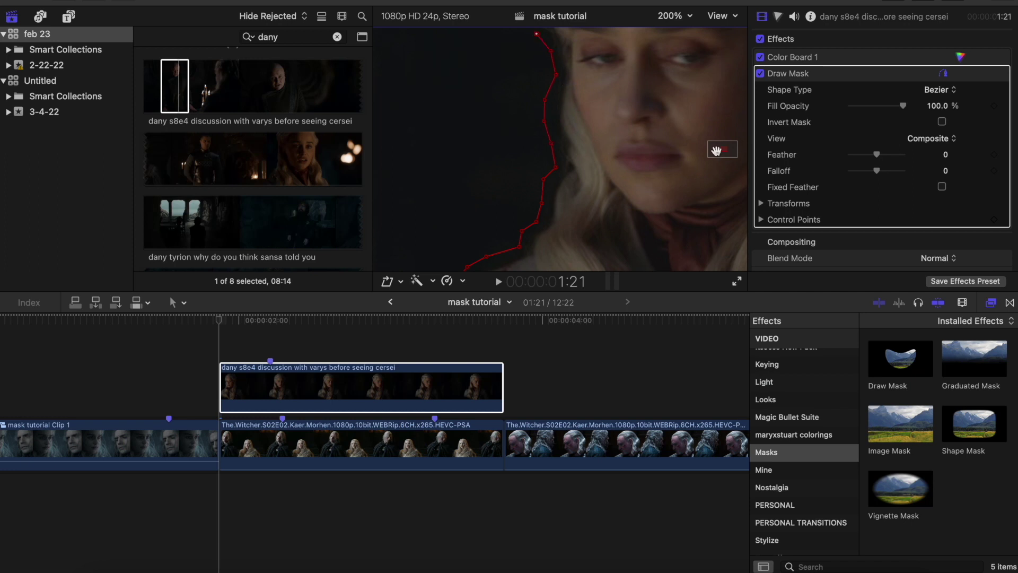
# - Continue the mask outline around the top of the woman's head and down the other side of her hair
pyautogui.moveTo(715, 151); pyautogui.dragTo(725, 146)
pyautogui.click(615, 53)
pyautogui.click(639, 38)
pyautogui.click(537, 63)
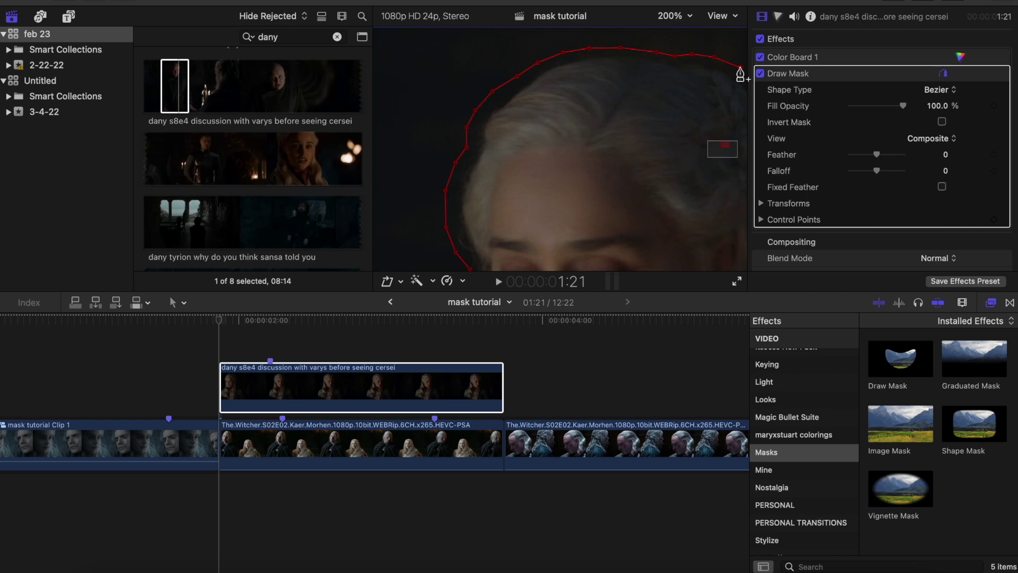
pyautogui.hscroll(5, 702, 133)
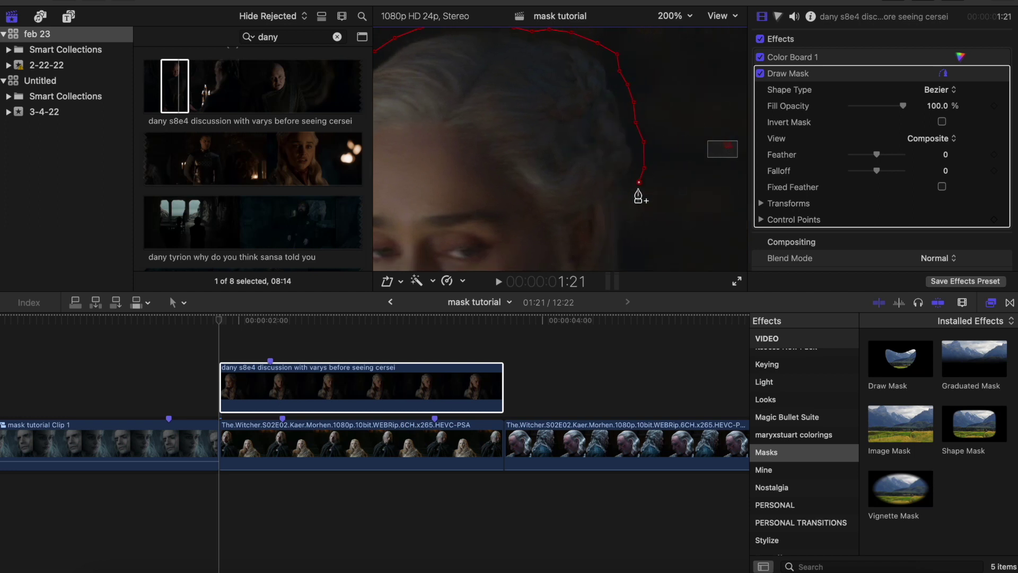
# - Trace the mask outline down past the woman's face, across her other shoulder and down the outside of that arm
pyautogui.moveTo(728, 152); pyautogui.dragTo(729, 155)
pyautogui.scroll(-5, 642, 239)
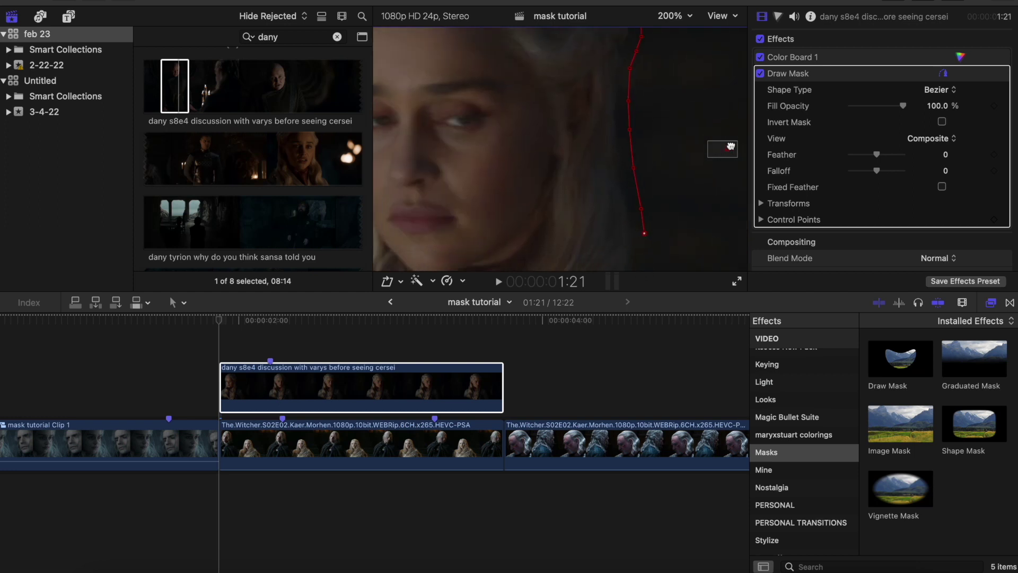
pyautogui.hscroll(5, 700, 143)
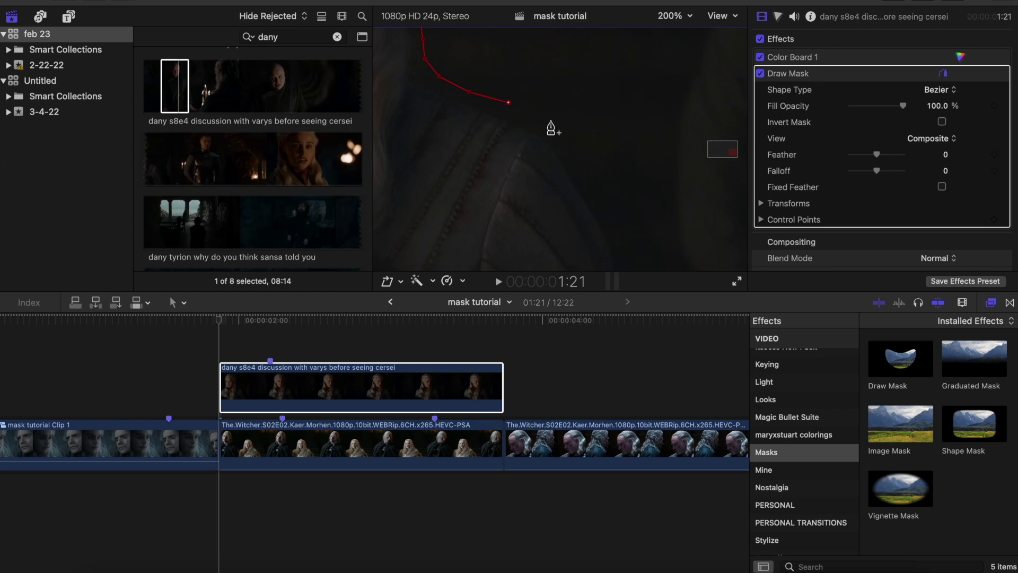
pyautogui.hscroll(-2, 628, 236)
pyautogui.scroll(-2, 628, 236)
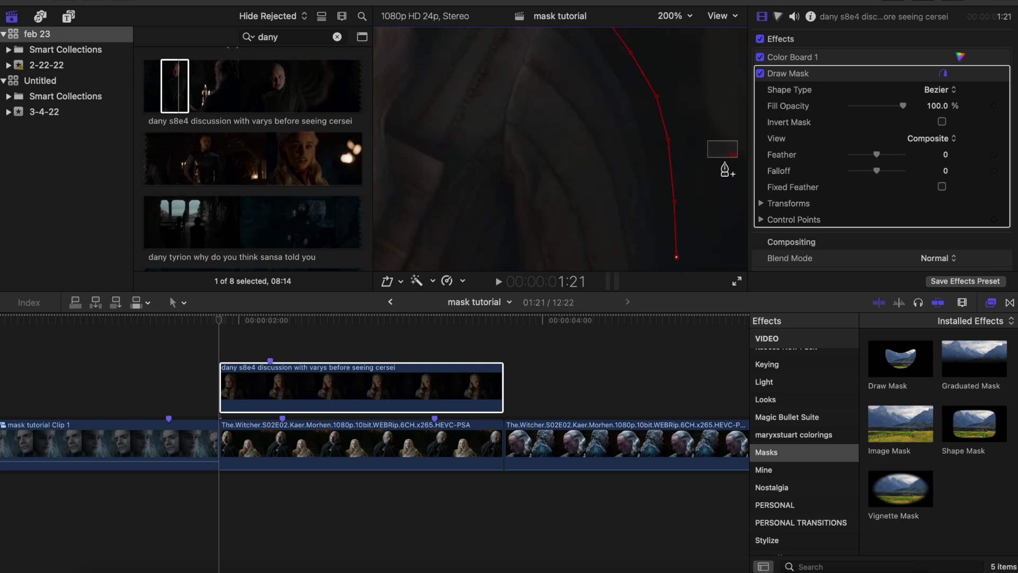
pyautogui.moveTo(727, 156); pyautogui.dragTo(728, 155)
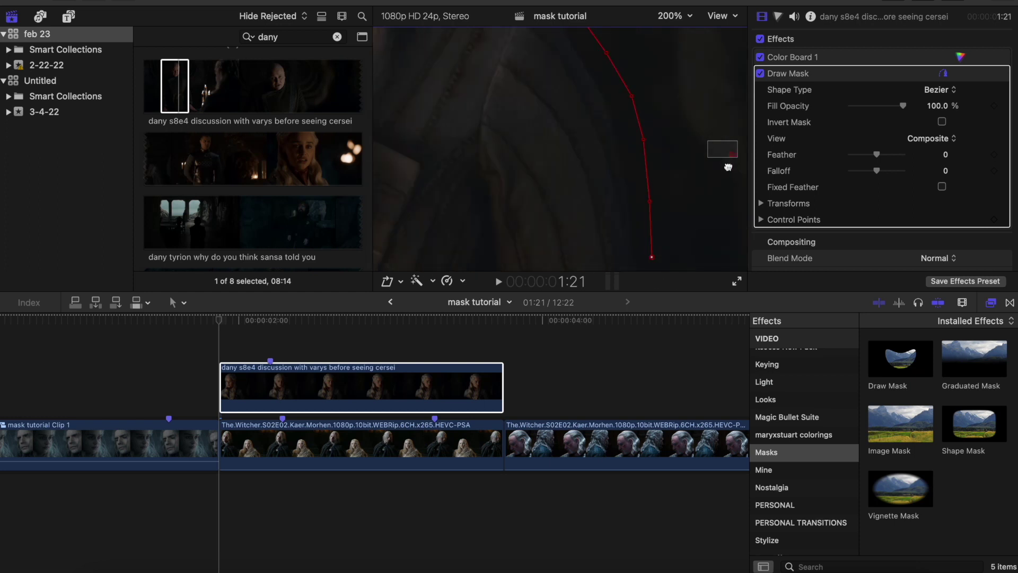
# - Run the mask outline along below the frame at 50% magnification and close it at its first control point
pyautogui.click(674, 16)
pyautogui.click(683, 79)
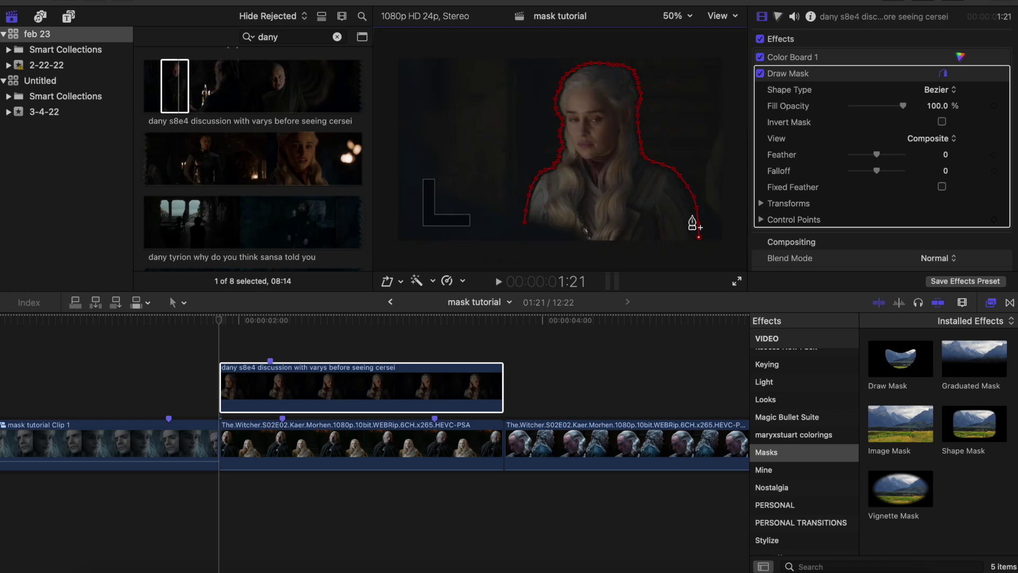
pyautogui.click(524, 247)
pyautogui.click(525, 223)
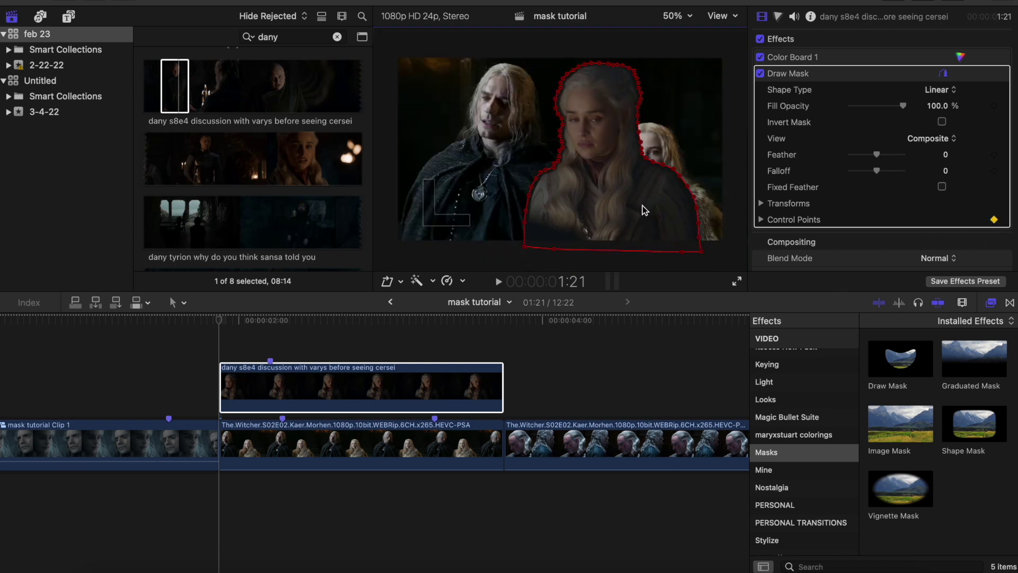
# - Set the mask's feather to -2.0 and inspect the mask edge around the woman's head at 200% magnification
pyautogui.click(761, 203)
pyautogui.click(761, 203)
pyautogui.click(677, 16)
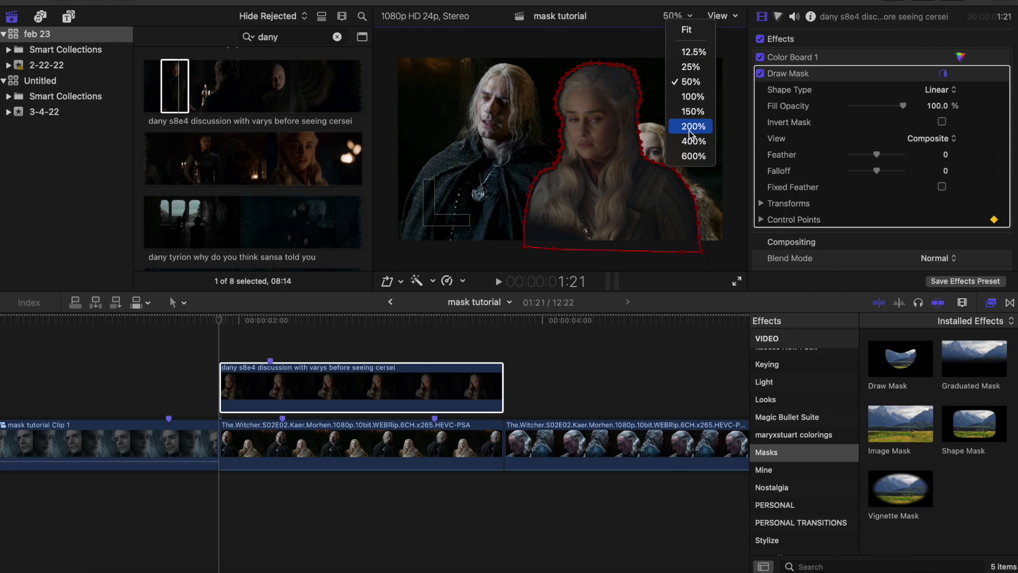
pyautogui.click(689, 129)
pyautogui.moveTo(723, 150); pyautogui.dragTo(727, 147)
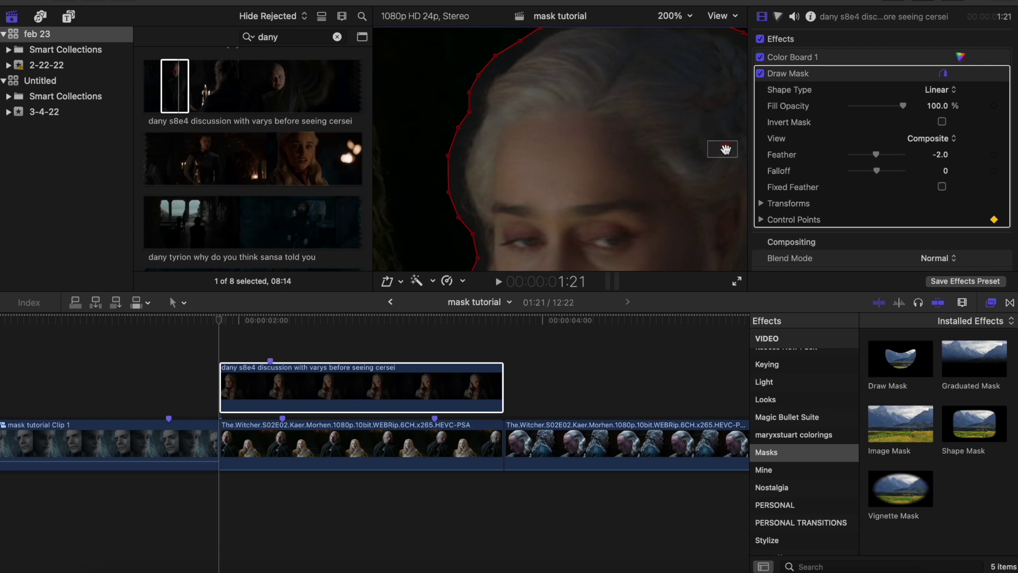
pyautogui.click(271, 390)
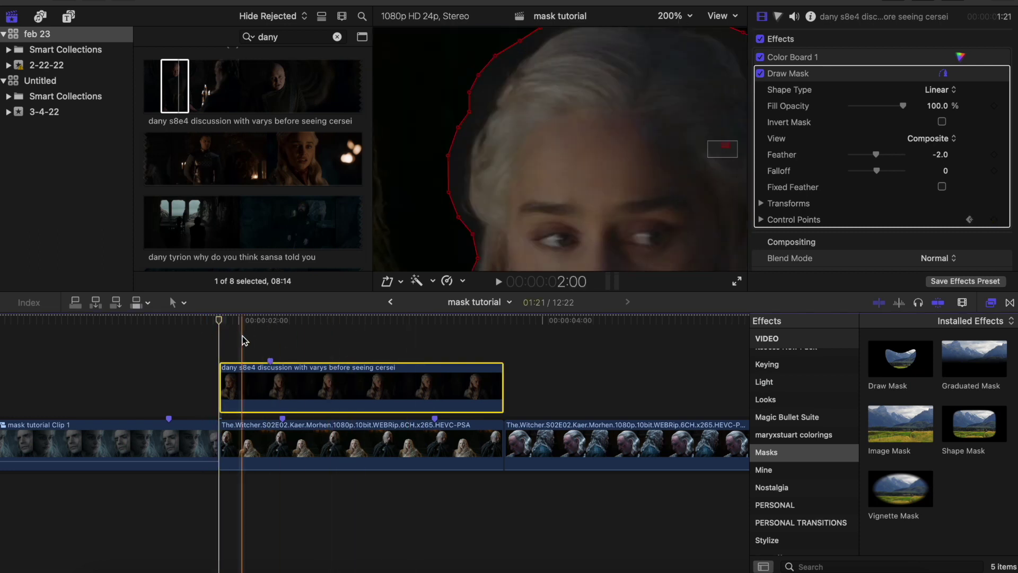
pyautogui.click(673, 16)
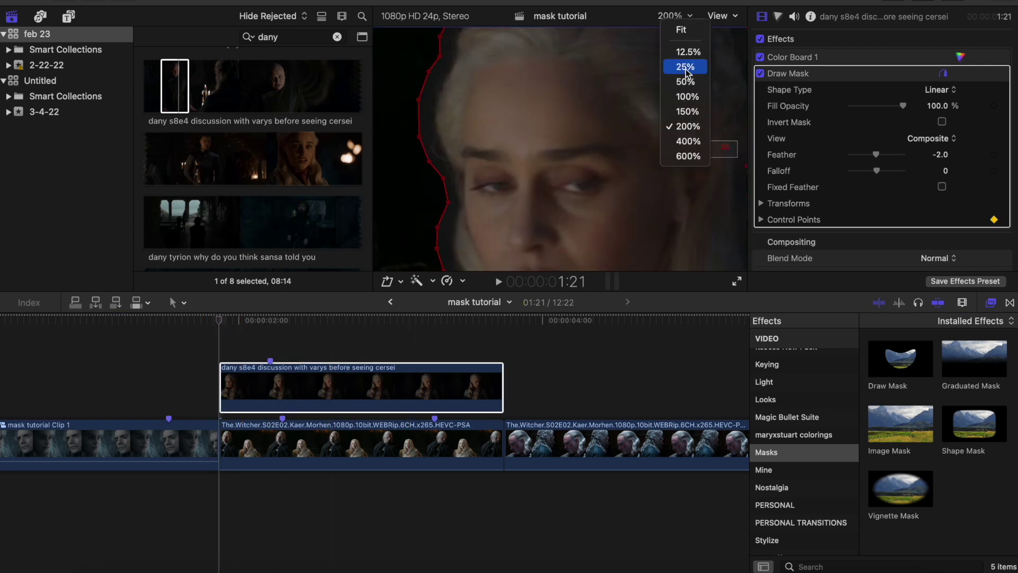
# - Reposition the mask over the woman at 3:17 near the clip's end, to about X 320, Y -45 px
pyautogui.click(685, 81)
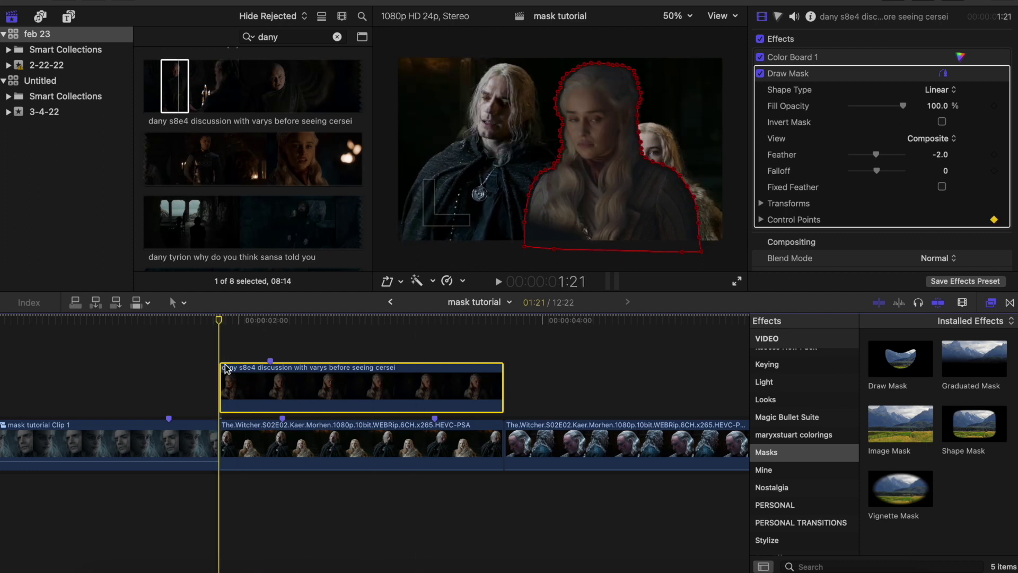
pyautogui.click(498, 391)
pyautogui.click(612, 212)
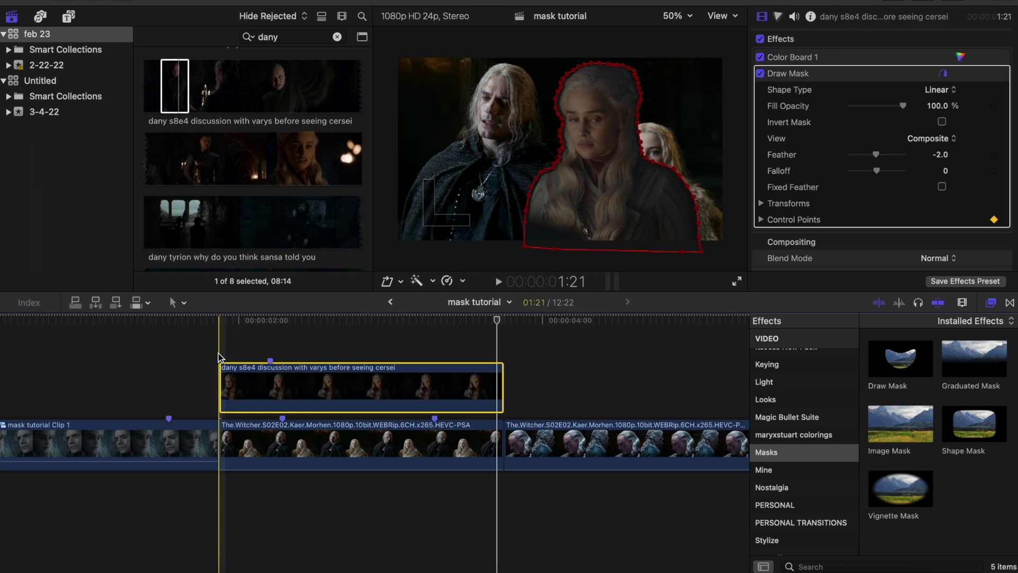
# - Reshape the mask at 2:03 around the top of the woman's head, working at 150% magnification
pyautogui.click(673, 16)
pyautogui.click(697, 119)
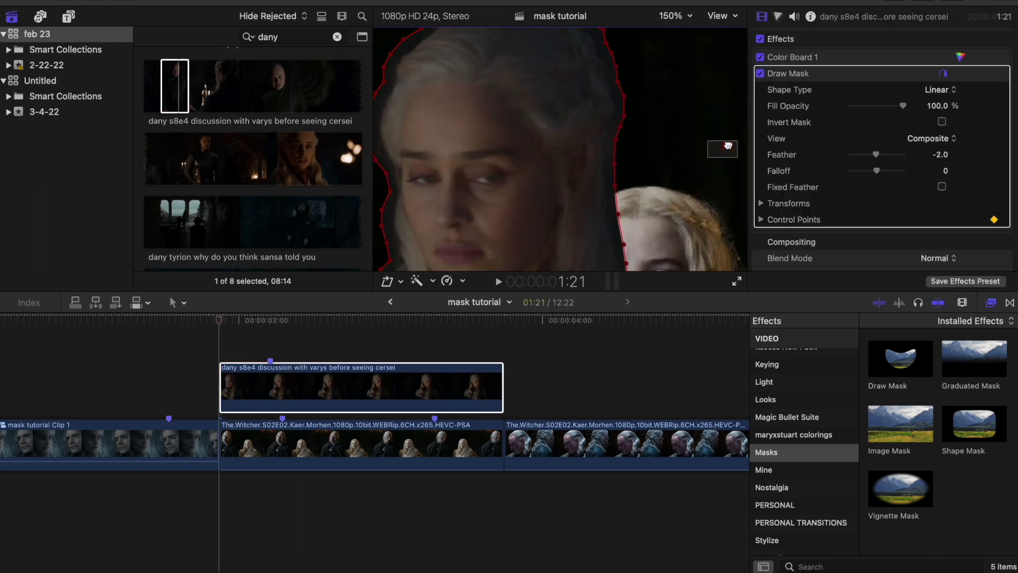
pyautogui.moveTo(728, 145); pyautogui.dragTo(725, 146)
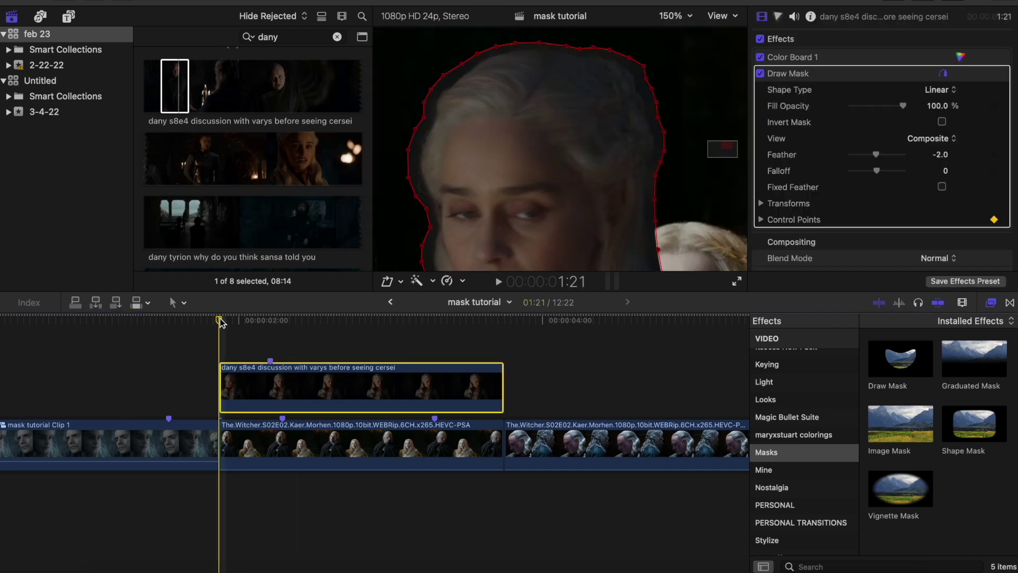
pyautogui.moveTo(220, 322); pyautogui.dragTo(262, 330)
pyautogui.moveTo(656, 101); pyautogui.dragTo(634, 78)
pyautogui.moveTo(645, 66); pyautogui.dragTo(543, 41)
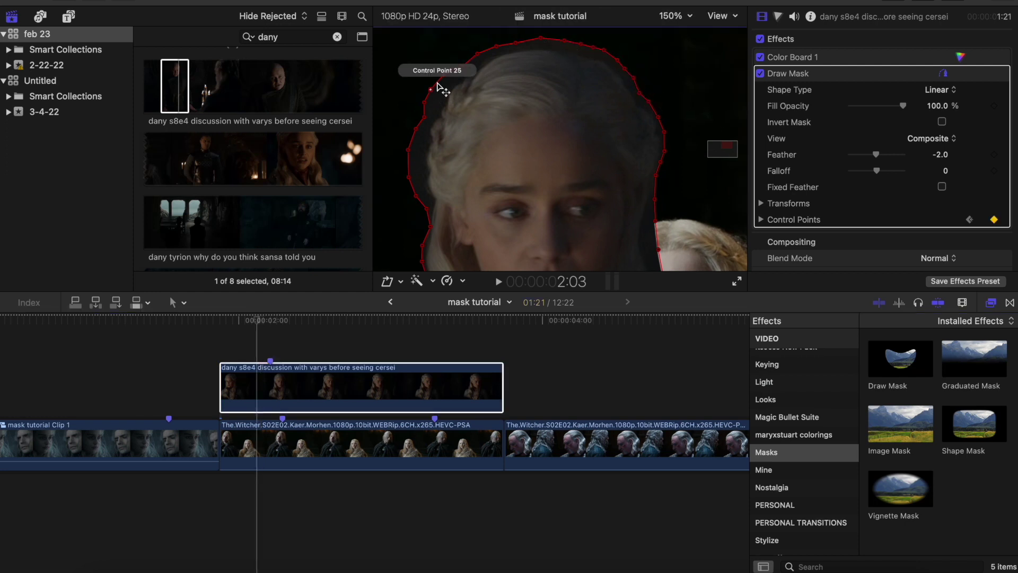
pyautogui.moveTo(424, 102); pyautogui.dragTo(448, 75)
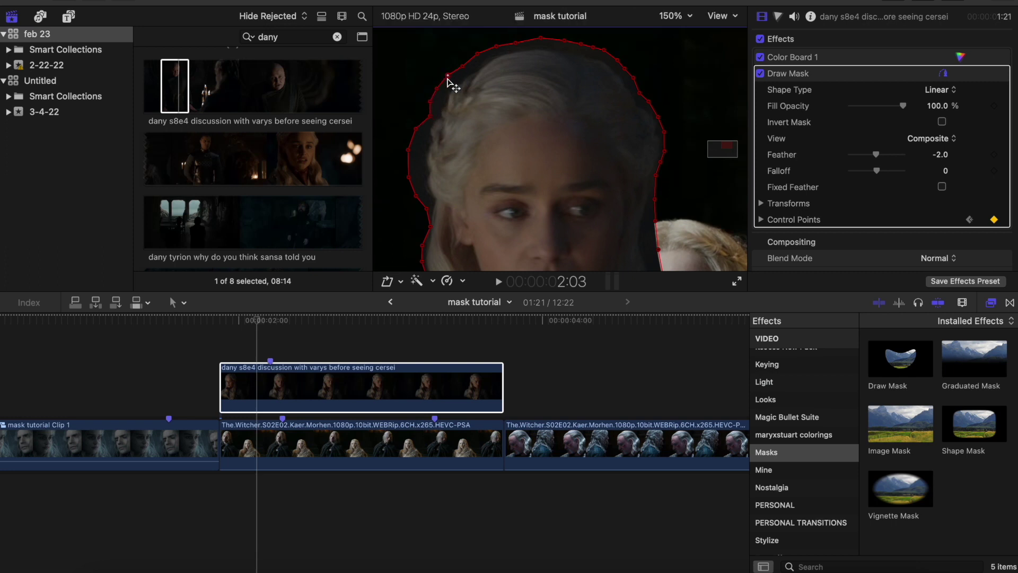
# - Move the mask points at 2:03 to follow the hair on the braided side of the woman's head
pyautogui.moveTo(382, 119); pyautogui.dragTo(420, 199)
pyautogui.moveTo(416, 196); pyautogui.dragTo(416, 164)
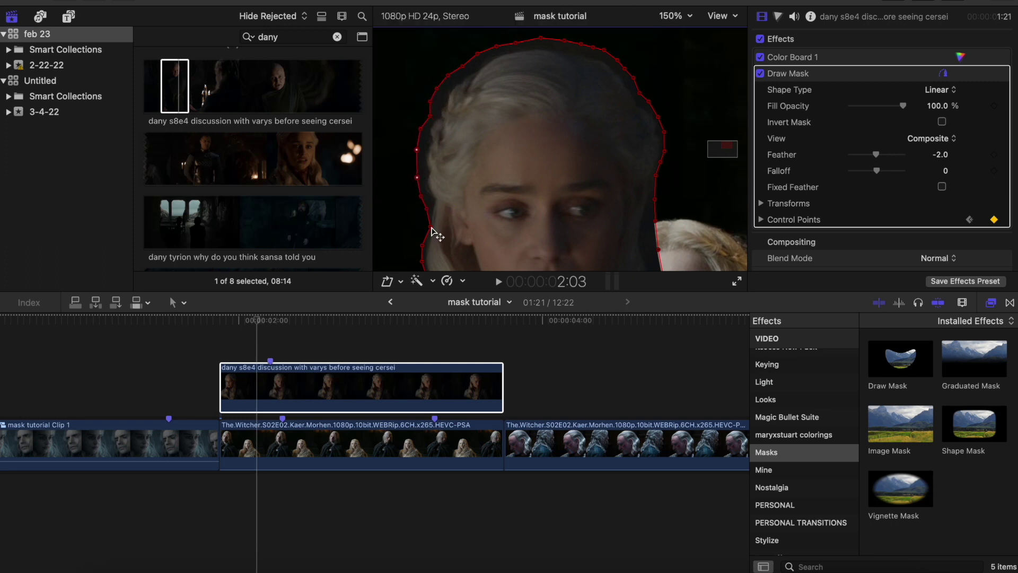
pyautogui.moveTo(430, 226); pyautogui.dragTo(423, 228)
pyautogui.moveTo(427, 210); pyautogui.dragTo(424, 210)
pyautogui.moveTo(429, 116); pyautogui.dragTo(429, 112)
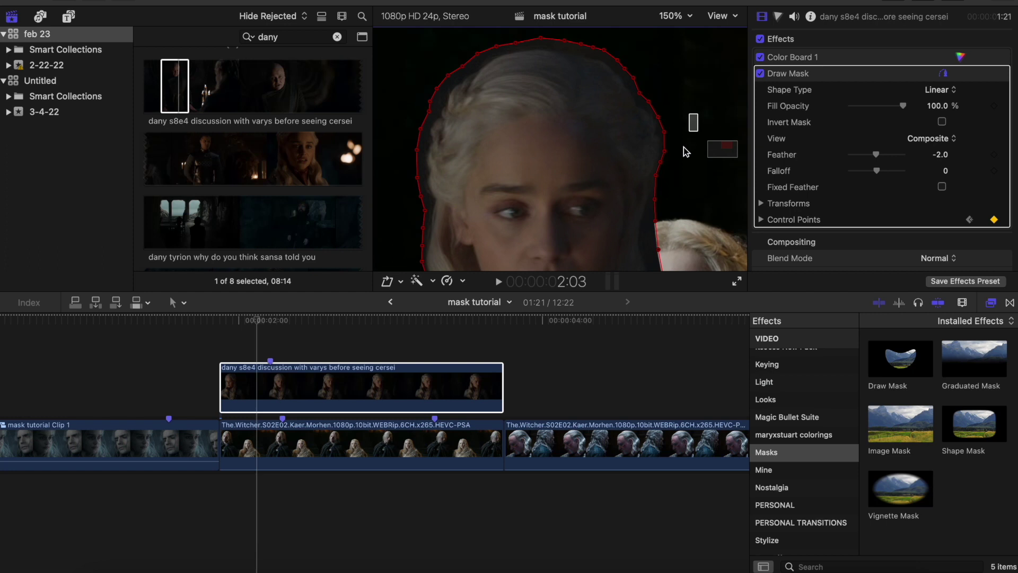
# - Refine the mask at 2:03 along the lower hair to the shoulder and beside the blonde woman behind
pyautogui.scroll(-5, 666, 182)
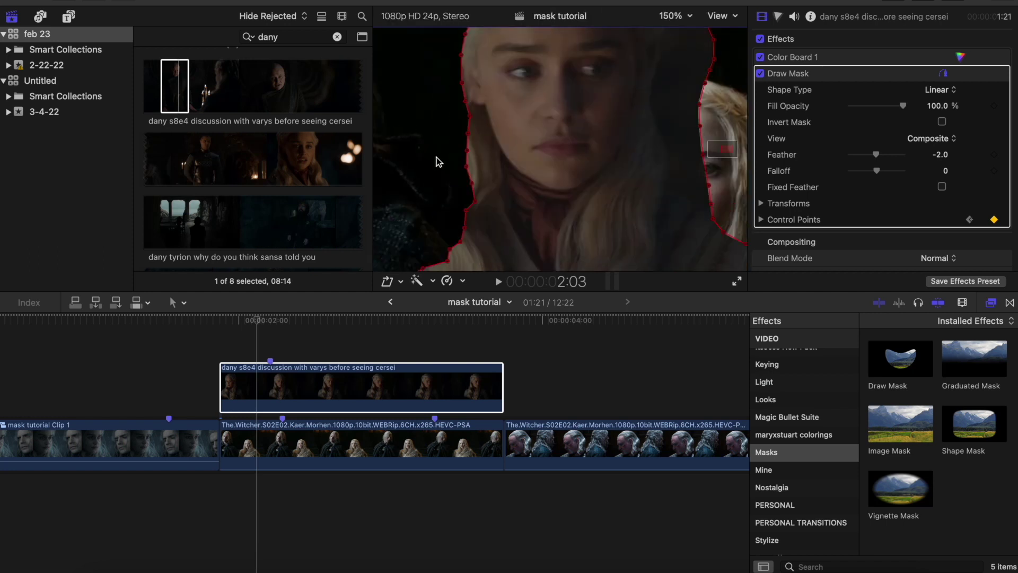
pyautogui.moveTo(391, 114); pyautogui.dragTo(426, 166)
pyautogui.moveTo(434, 104); pyautogui.dragTo(430, 106)
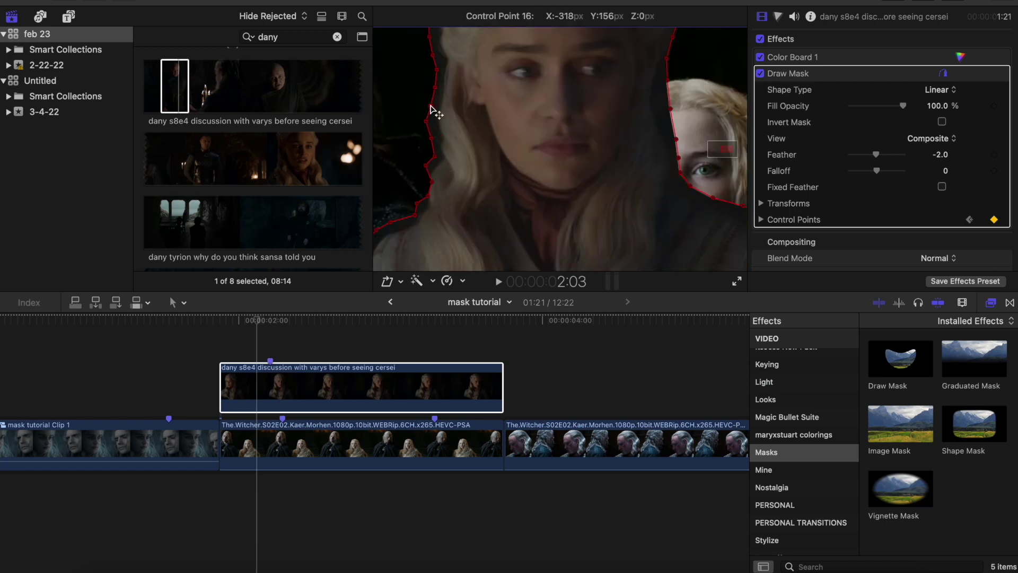
pyautogui.moveTo(431, 182); pyautogui.dragTo(411, 206)
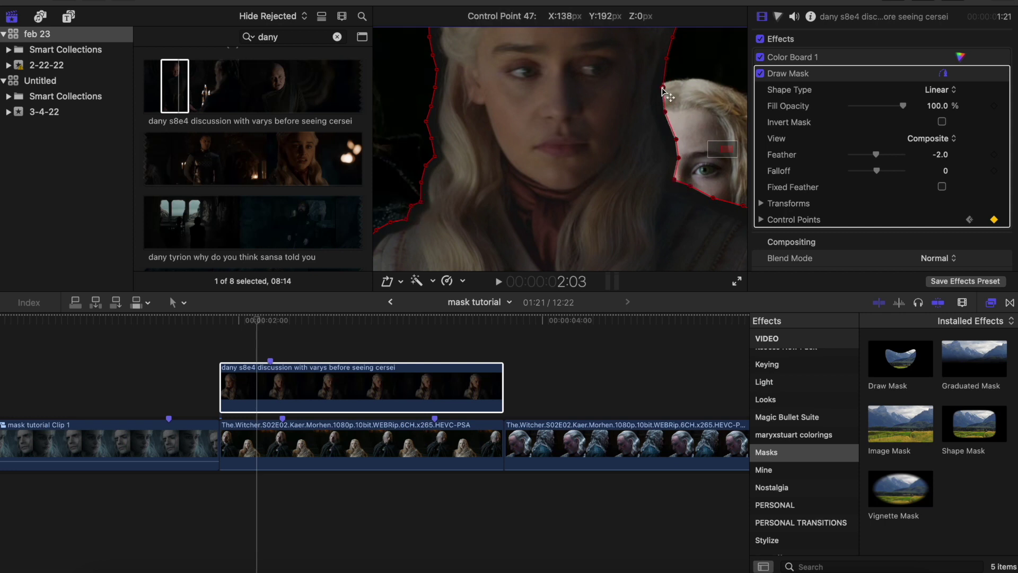
pyautogui.moveTo(727, 169); pyautogui.dragTo(725, 144)
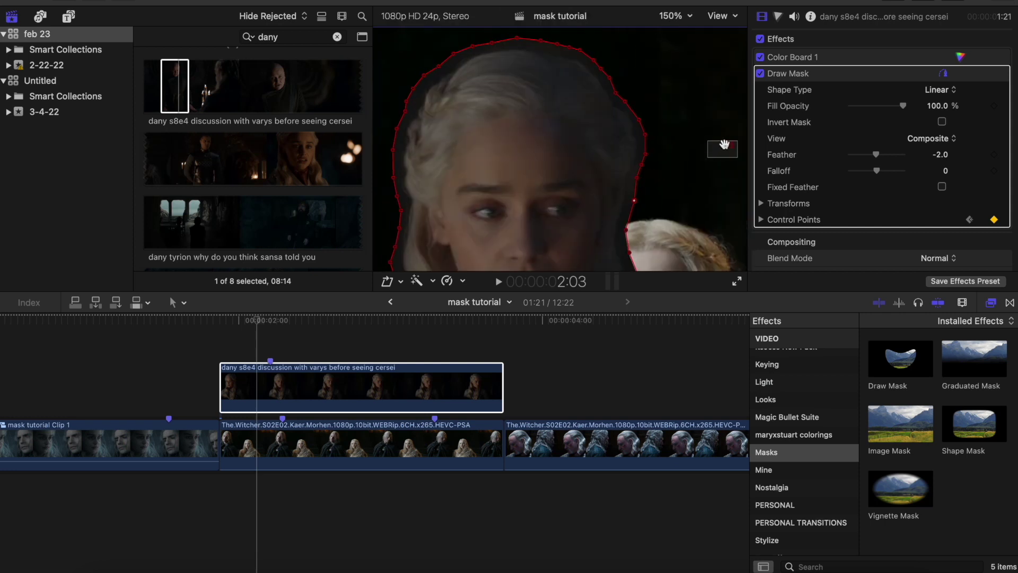
# - Adjust the mask points at 2:00 along the upper braided side of the woman's head
pyautogui.click(256, 355)
pyautogui.moveTo(260, 323); pyautogui.dragTo(239, 334)
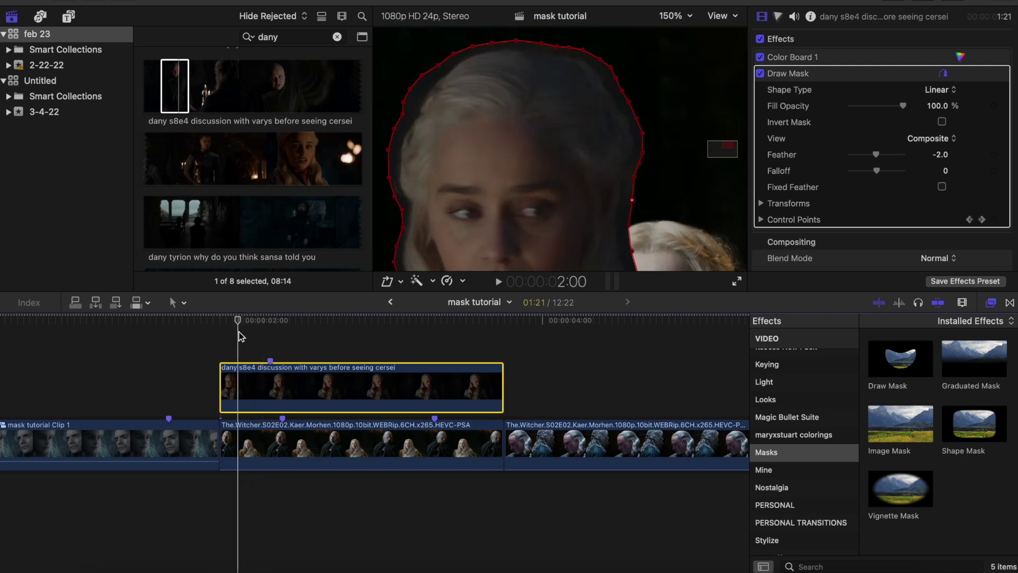
pyautogui.moveTo(422, 75); pyautogui.dragTo(409, 104)
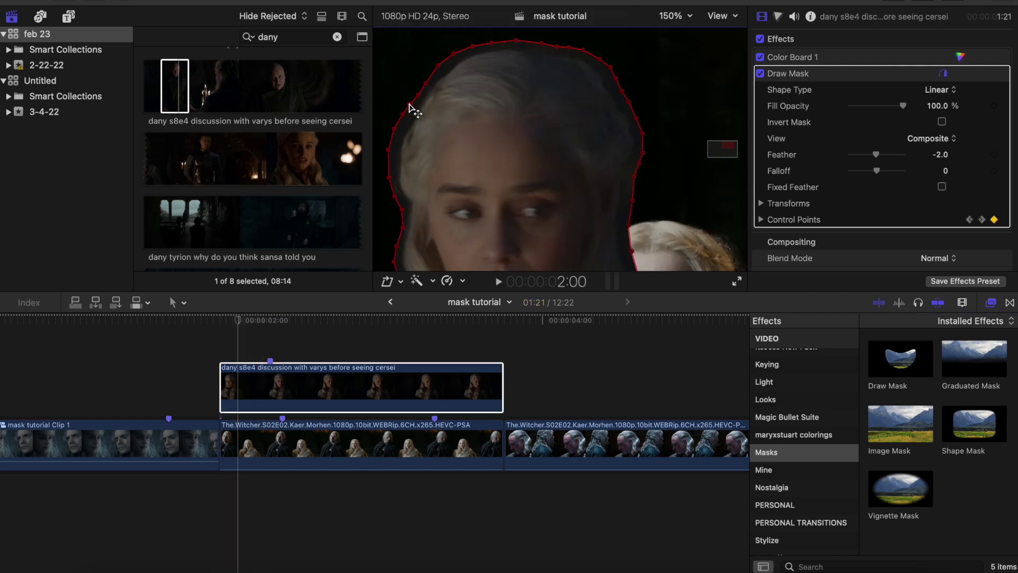
pyautogui.click(240, 324)
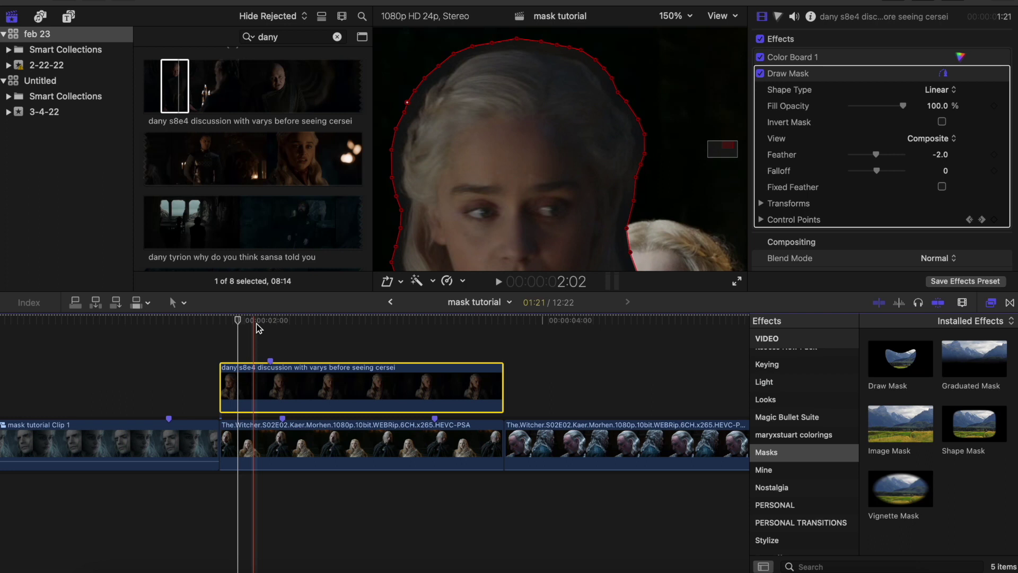
# - Pull the mask points at 3:17 in toward the braids and hair down the back of the woman's head
pyautogui.click(336, 380)
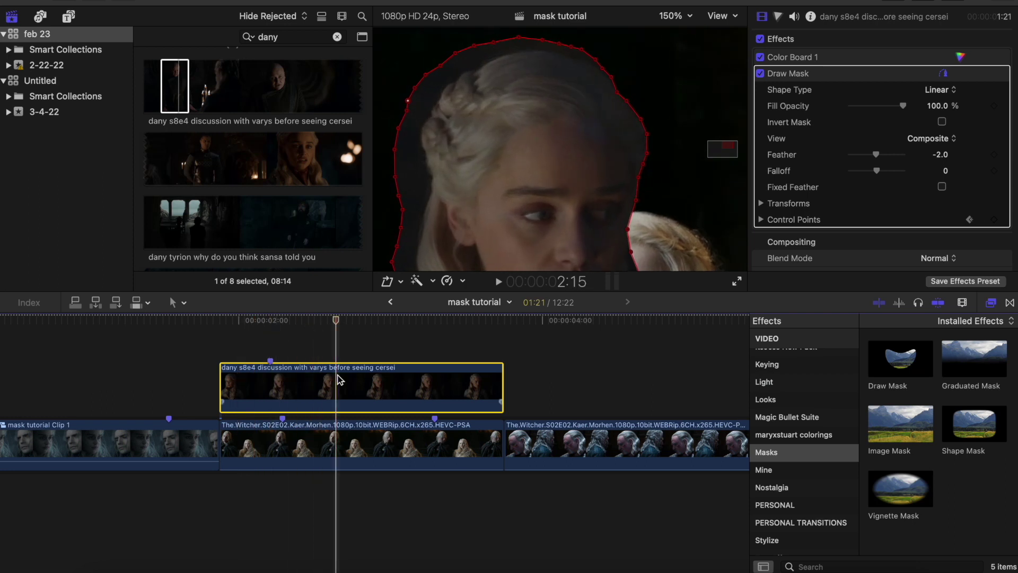
pyautogui.click(760, 203)
pyautogui.click(981, 219)
pyautogui.moveTo(720, 144); pyautogui.dragTo(718, 145)
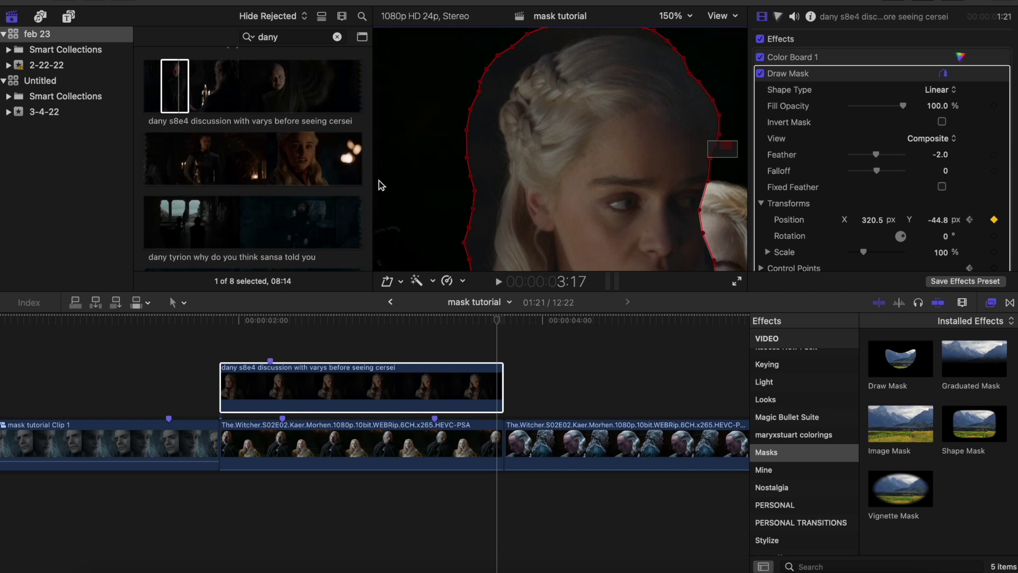
pyautogui.moveTo(380, 194); pyautogui.dragTo(518, 64)
pyautogui.moveTo(479, 91); pyautogui.dragTo(495, 92)
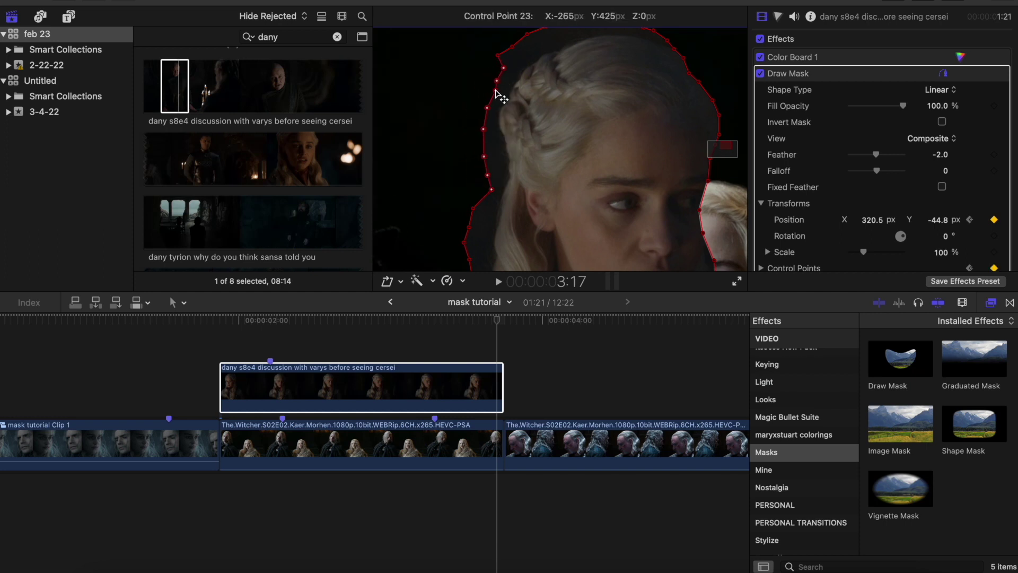
pyautogui.moveTo(393, 130); pyautogui.dragTo(495, 150)
pyautogui.moveTo(491, 175); pyautogui.dragTo(498, 172)
pyautogui.moveTo(407, 198); pyautogui.dragTo(477, 265)
pyautogui.moveTo(463, 243); pyautogui.dragTo(480, 243)
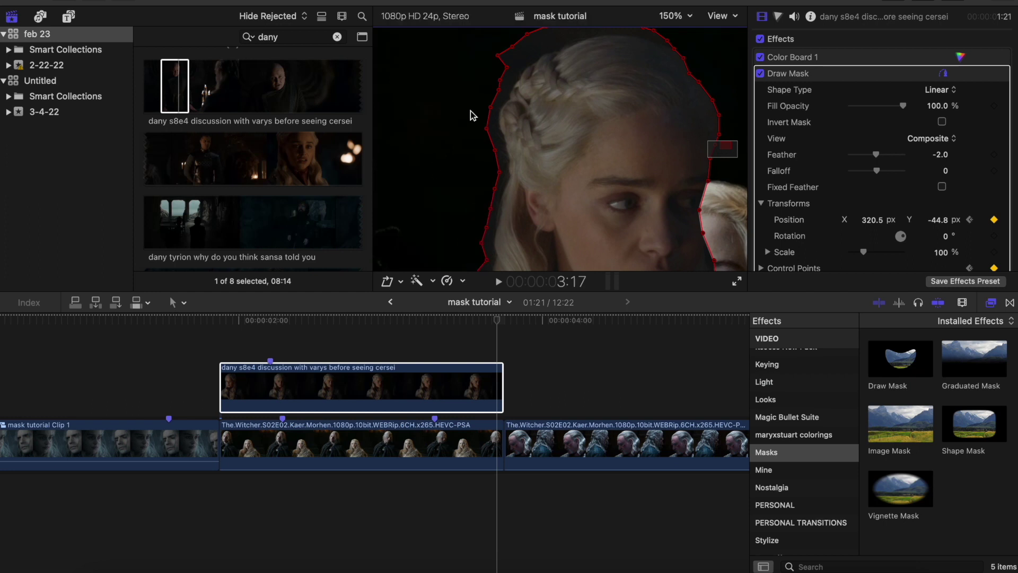
# - Tighten the mask at 3:17 along the lower back hair and smooth its points over the crown
pyautogui.rightClick(713, 142)
pyautogui.click(714, 143)
pyautogui.moveTo(723, 143); pyautogui.dragTo(723, 150)
pyautogui.moveTo(463, 161); pyautogui.dragTo(471, 160)
pyautogui.moveTo(477, 154); pyautogui.dragTo(486, 157)
pyautogui.moveTo(727, 154); pyautogui.dragTo(730, 147)
pyautogui.moveTo(540, 46)
pyautogui.mouseDown()
pyautogui.moveTo(559, 82)
pyautogui.moveTo(556, 38)
pyautogui.mouseUp()
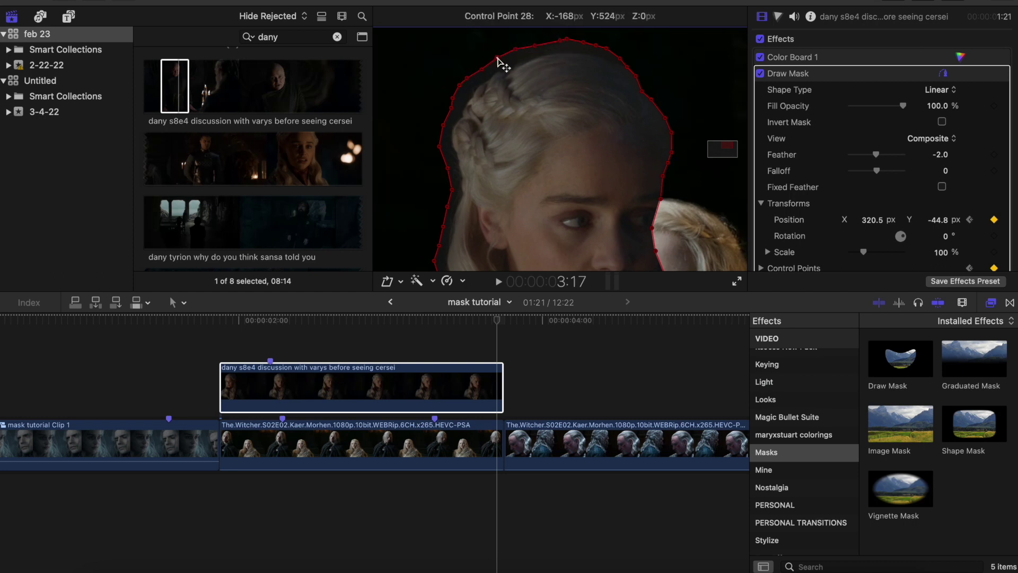
# - Push the mask points at 3:17 outward around the woman's forehead and down the side of her face
pyautogui.moveTo(647, 70); pyautogui.dragTo(714, 126)
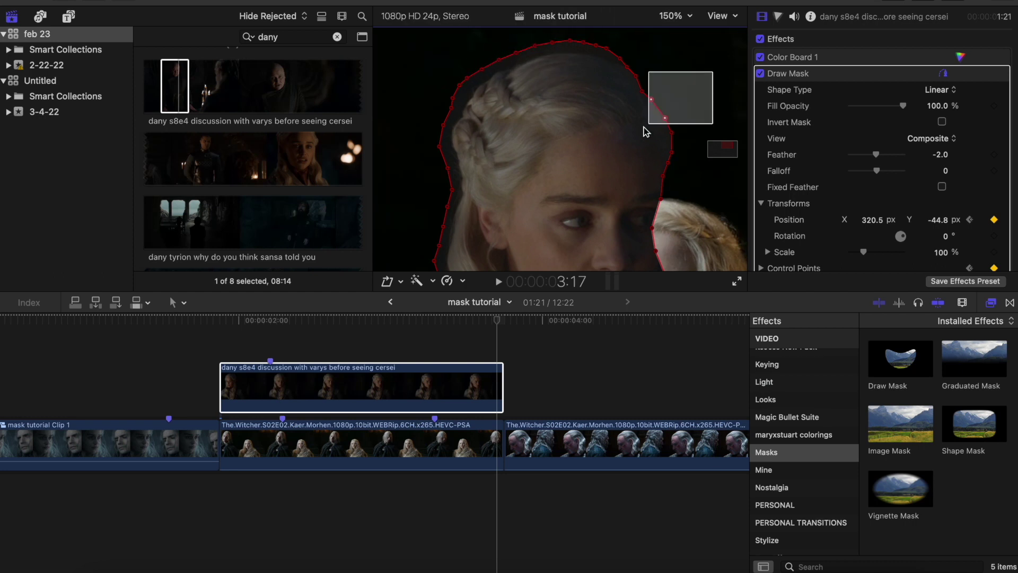
pyautogui.moveTo(642, 94); pyautogui.dragTo(670, 94)
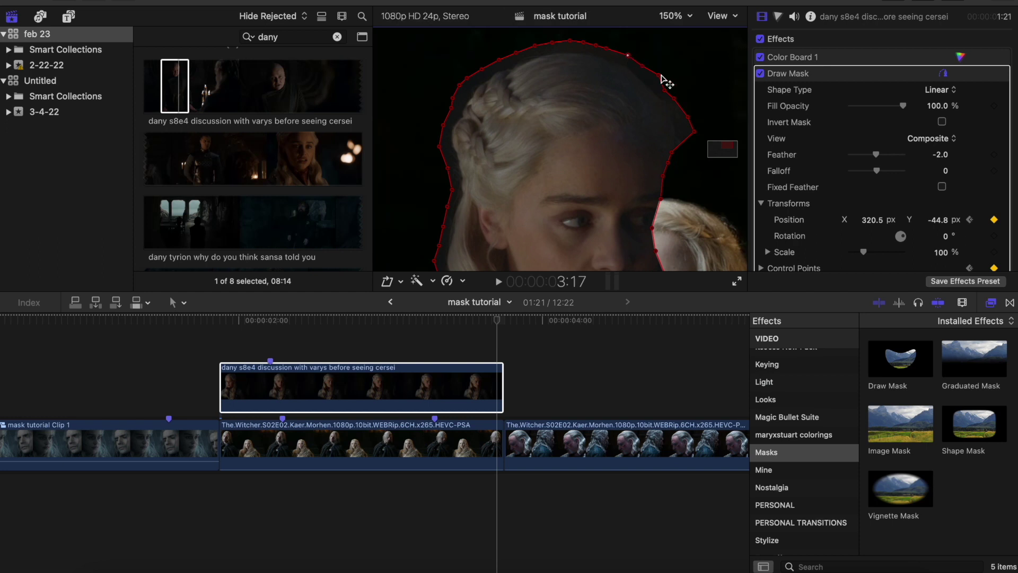
pyautogui.scroll(-5, 654, 85)
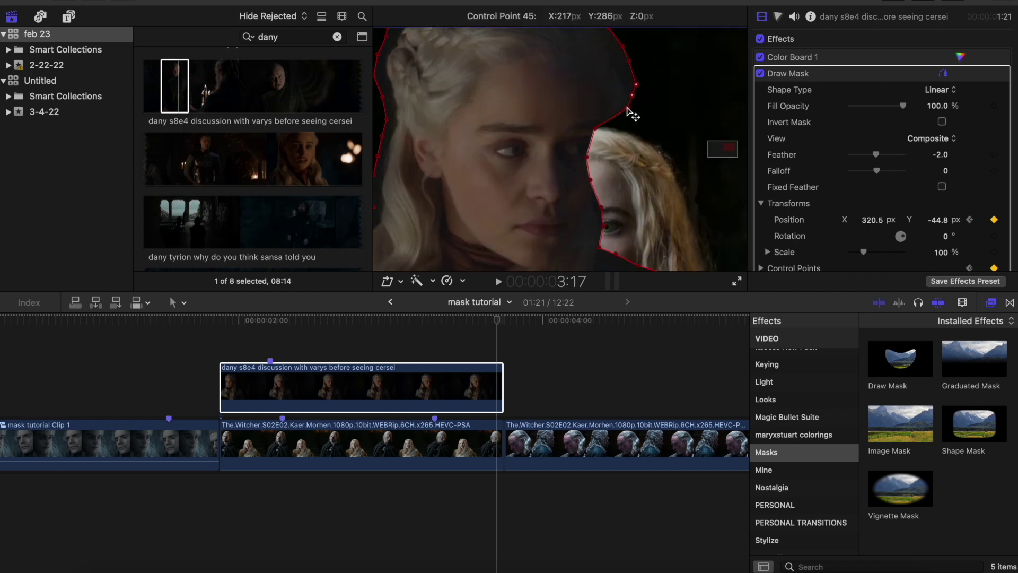
pyautogui.moveTo(678, 125); pyautogui.dragTo(626, 234)
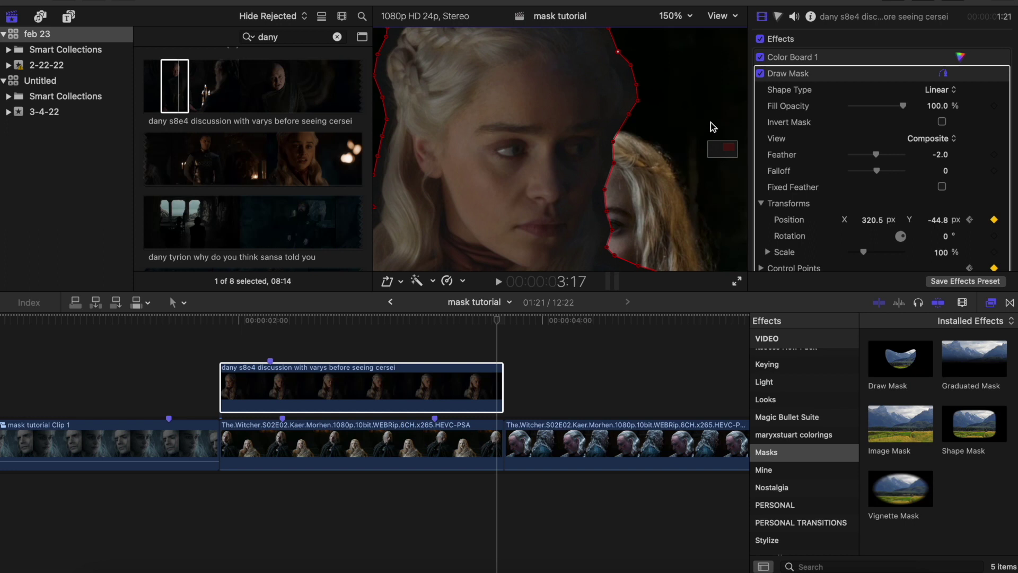
pyautogui.moveTo(721, 145); pyautogui.dragTo(720, 141)
pyautogui.moveTo(593, 88); pyautogui.dragTo(582, 75)
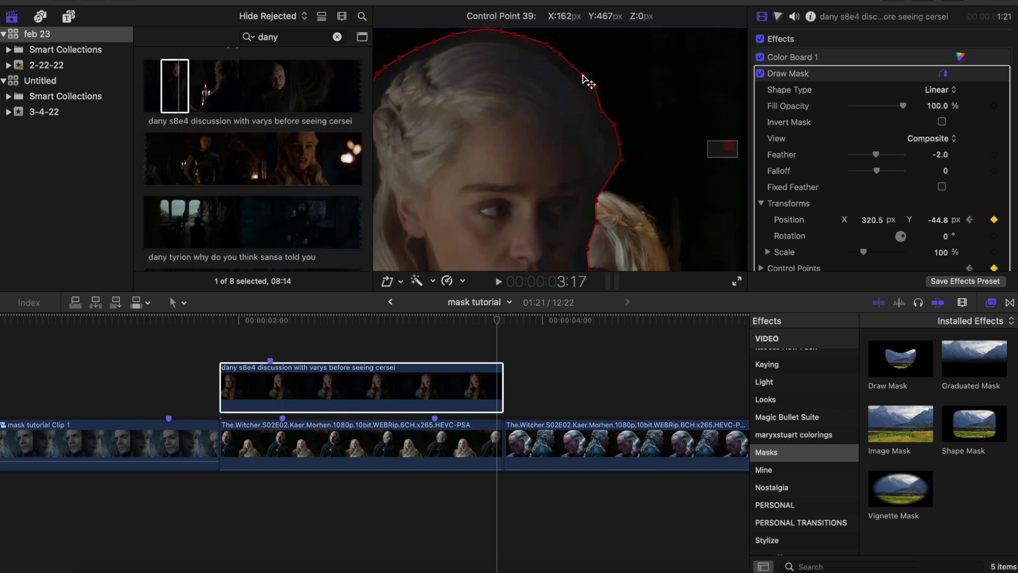
# - Undo the accidental mask shift at 2:16 and pull the points along the woman's back hair inward
pyautogui.moveTo(727, 147)
pyautogui.mouseDown()
pyautogui.moveTo(722, 153)
pyautogui.moveTo(727, 145)
pyautogui.mouseUp()
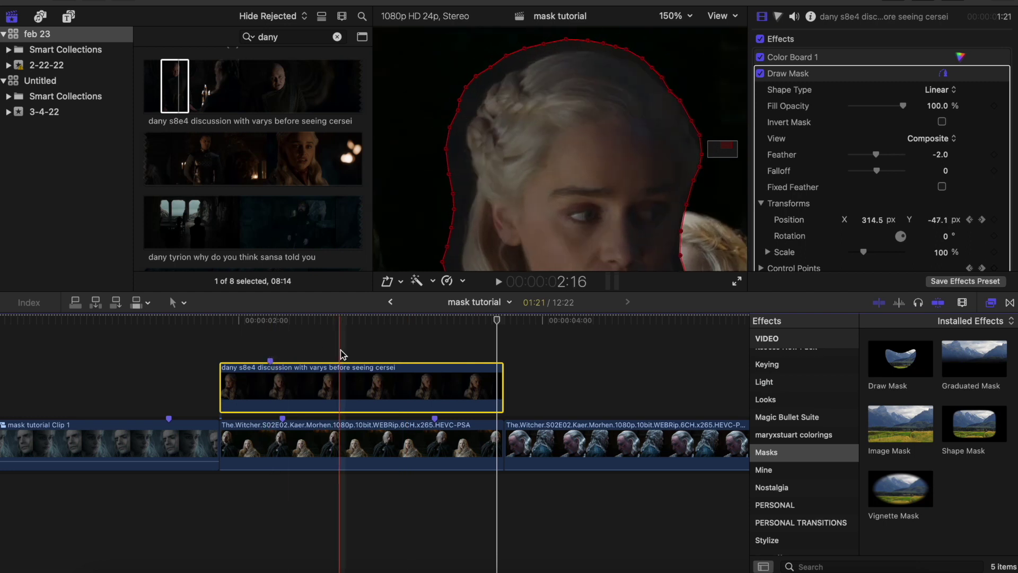
pyautogui.click(342, 354)
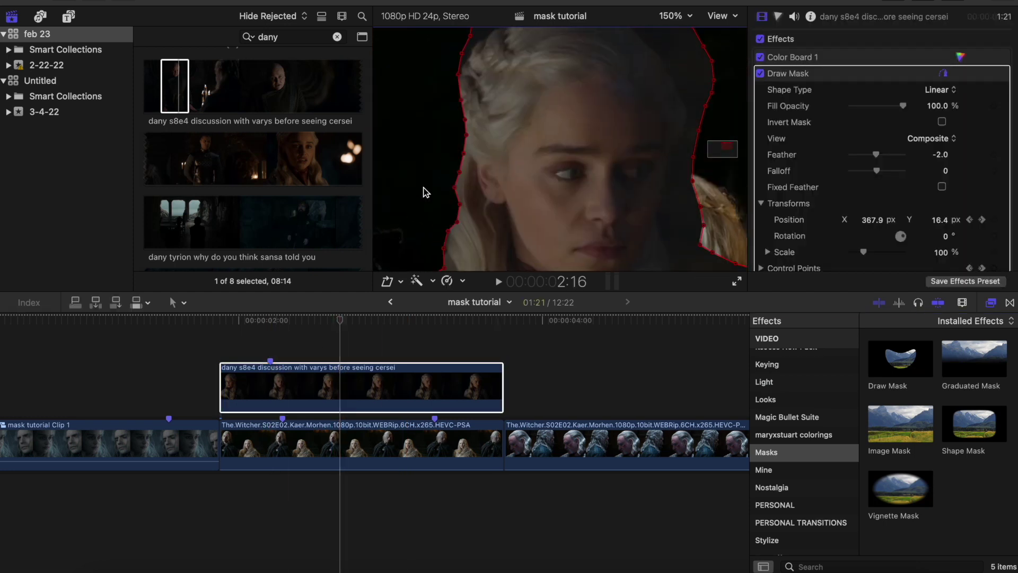
pyautogui.press('super+z')
pyautogui.moveTo(378, 235); pyautogui.dragTo(435, 94)
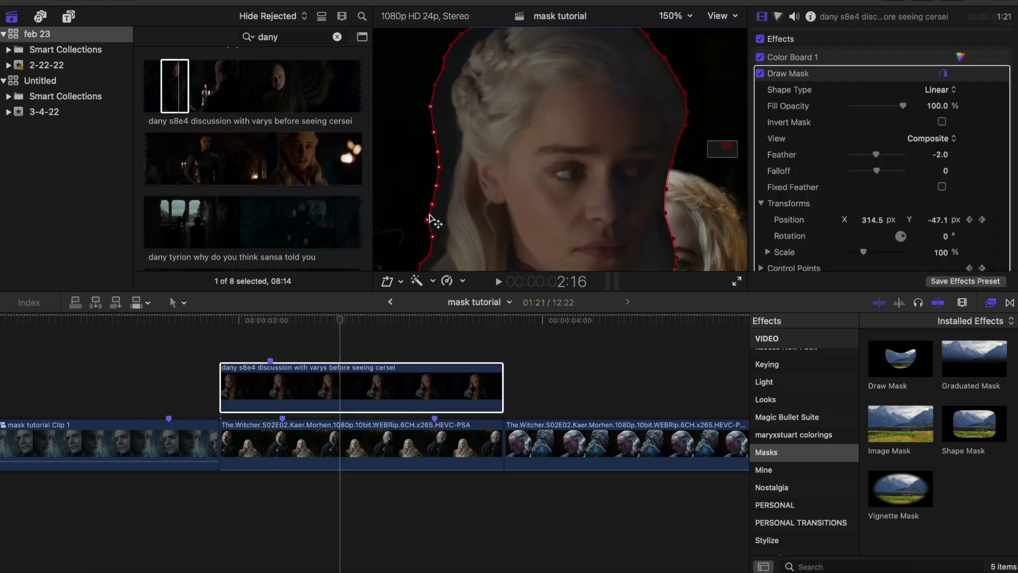
pyautogui.moveTo(429, 216); pyautogui.dragTo(433, 220)
pyautogui.moveTo(441, 132); pyautogui.dragTo(448, 134)
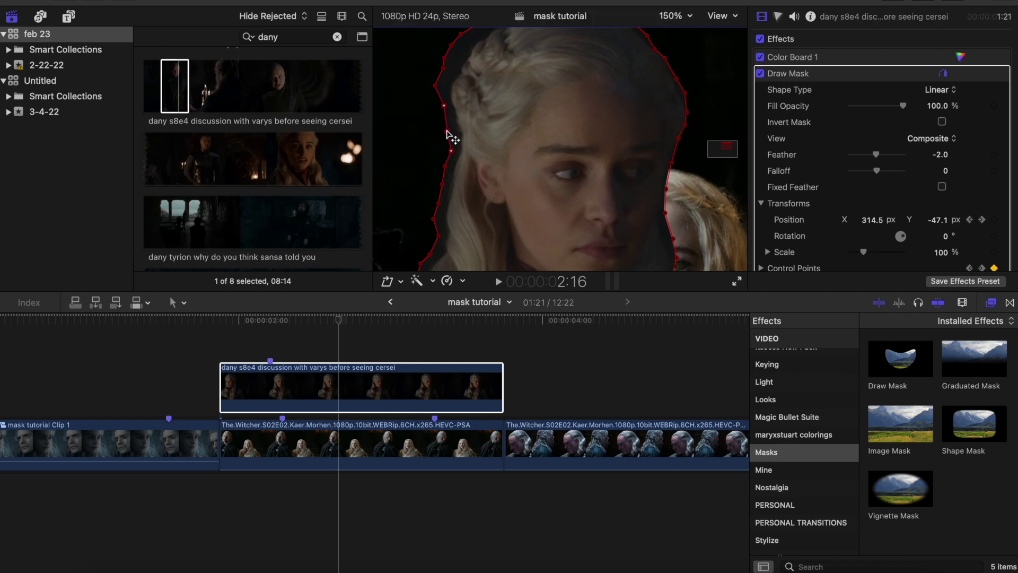
# - Move the mask points at 2:16 outward along the side of the face, the forehead and the top of the head
pyautogui.hscroll(5, 552, 156)
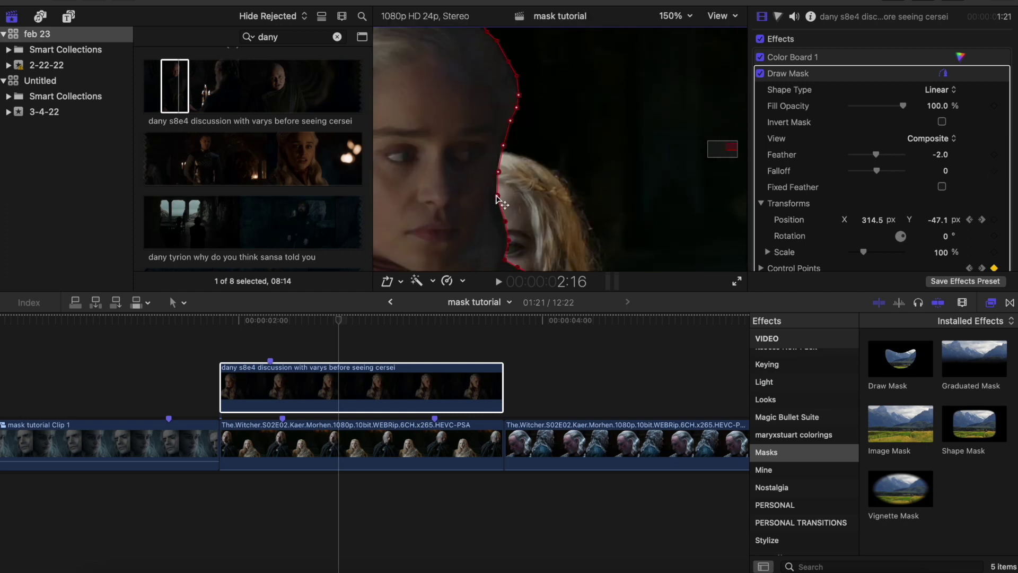
pyautogui.moveTo(514, 127); pyautogui.dragTo(520, 130)
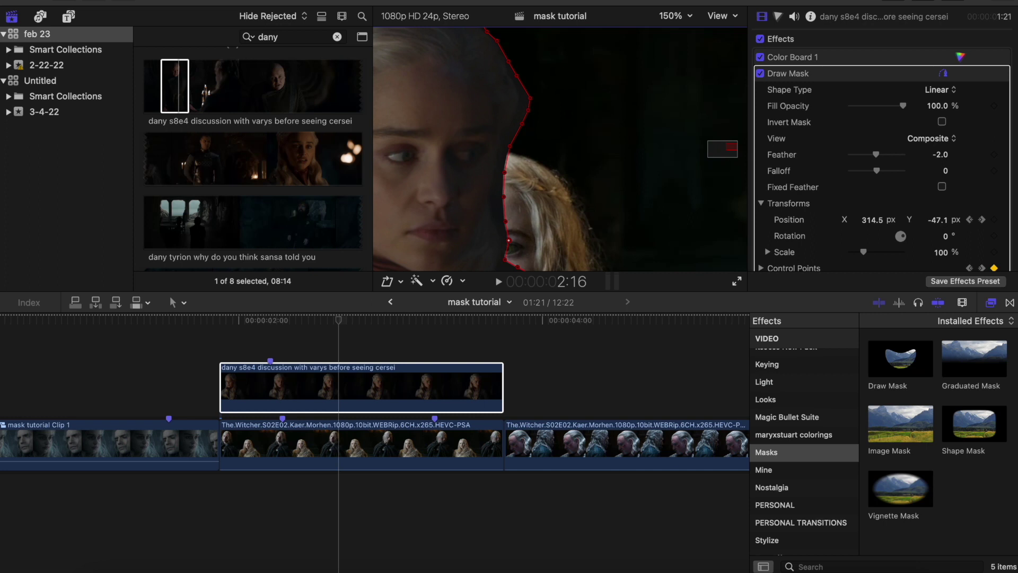
pyautogui.scroll(4, 509, 132)
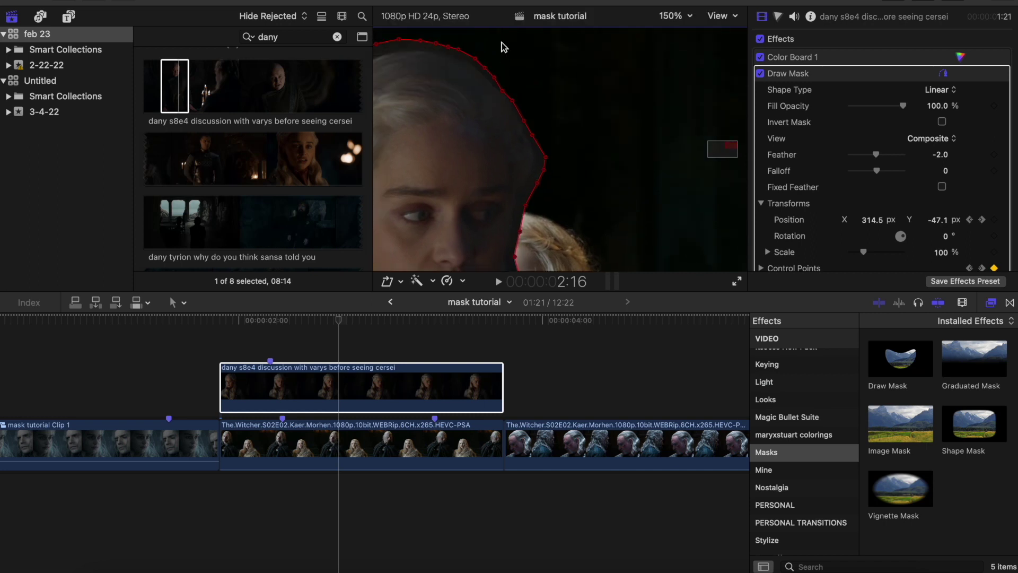
pyautogui.moveTo(502, 43); pyautogui.dragTo(553, 128)
pyautogui.moveTo(523, 120); pyautogui.dragTo(528, 118)
pyautogui.moveTo(552, 47); pyautogui.dragTo(401, 80)
pyautogui.moveTo(472, 55); pyautogui.dragTo(475, 53)
# - Fine-tune the mask points at 2:16 around the braids and the back of the crown
pyautogui.moveTo(724, 150); pyautogui.dragTo(721, 150)
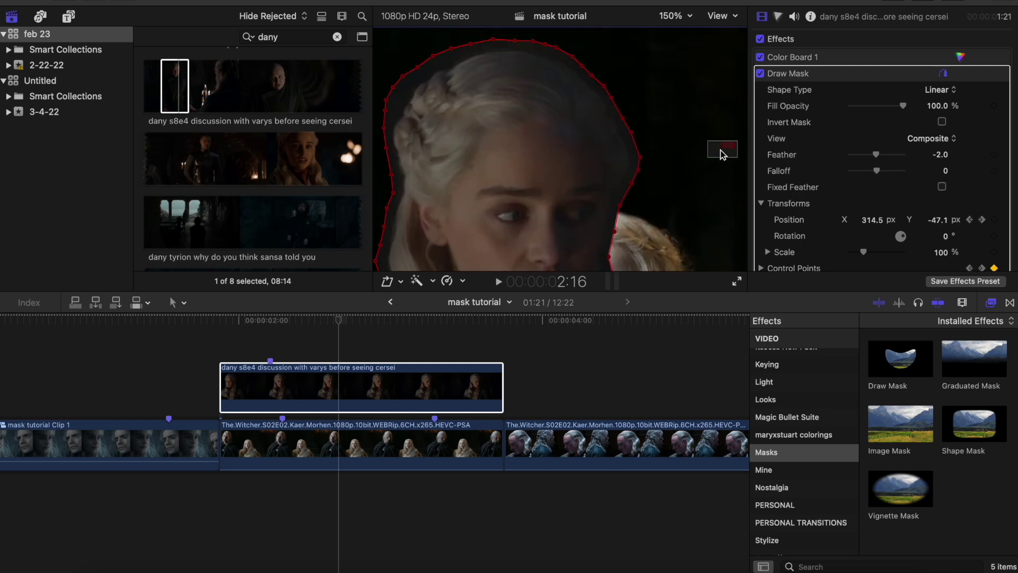
pyautogui.moveTo(376, 98); pyautogui.dragTo(376, 98)
pyautogui.moveTo(393, 87); pyautogui.dragTo(399, 89)
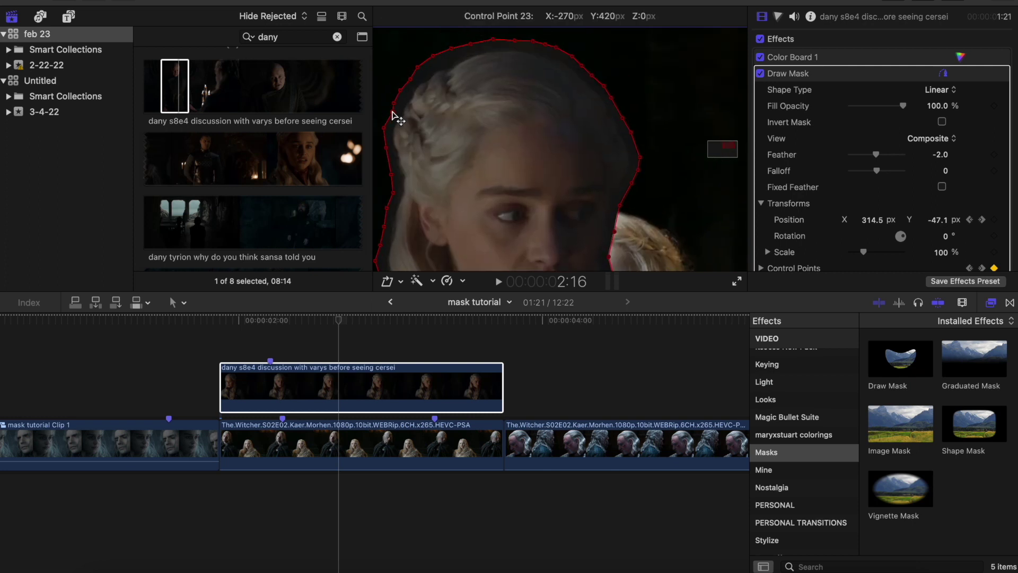
pyautogui.moveTo(471, 46); pyautogui.dragTo(474, 47)
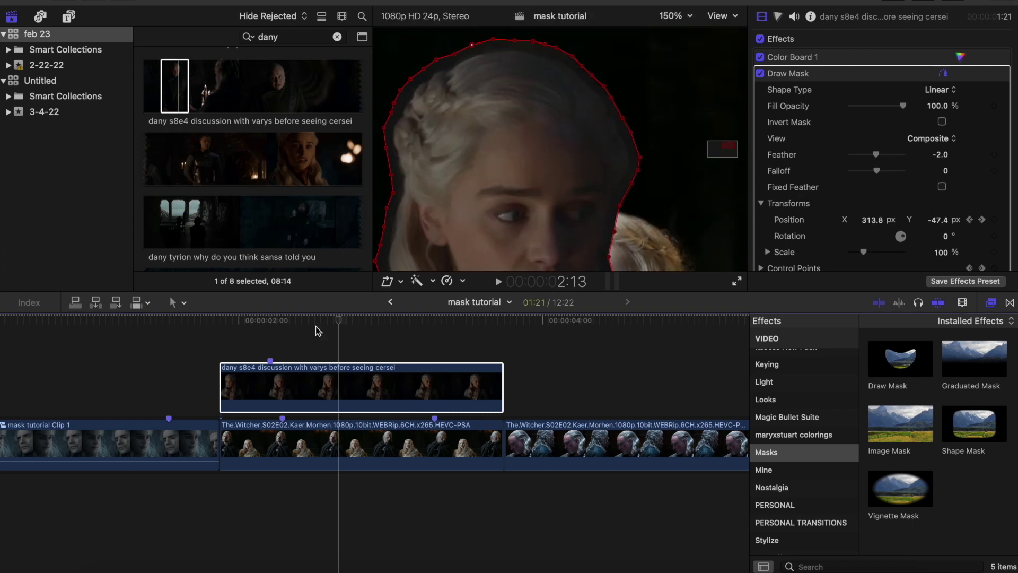
# - Reshape the woman's mask at 3:00, adjusting the points over the crown, the forehead and down the front of her face
pyautogui.click(394, 340)
pyautogui.click(544, 166)
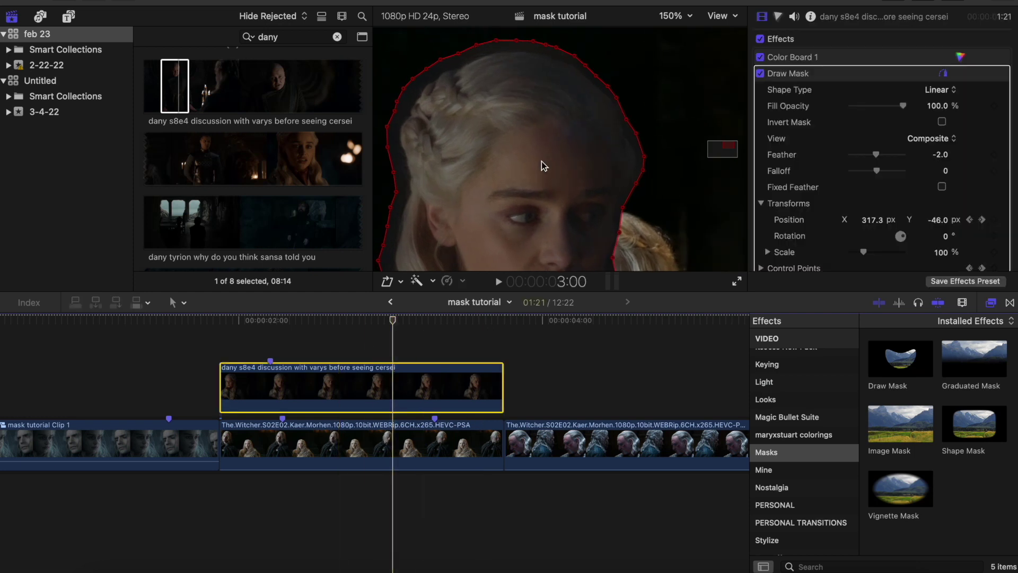
pyautogui.moveTo(727, 148); pyautogui.dragTo(725, 148)
pyautogui.moveTo(381, 38); pyautogui.dragTo(512, 198)
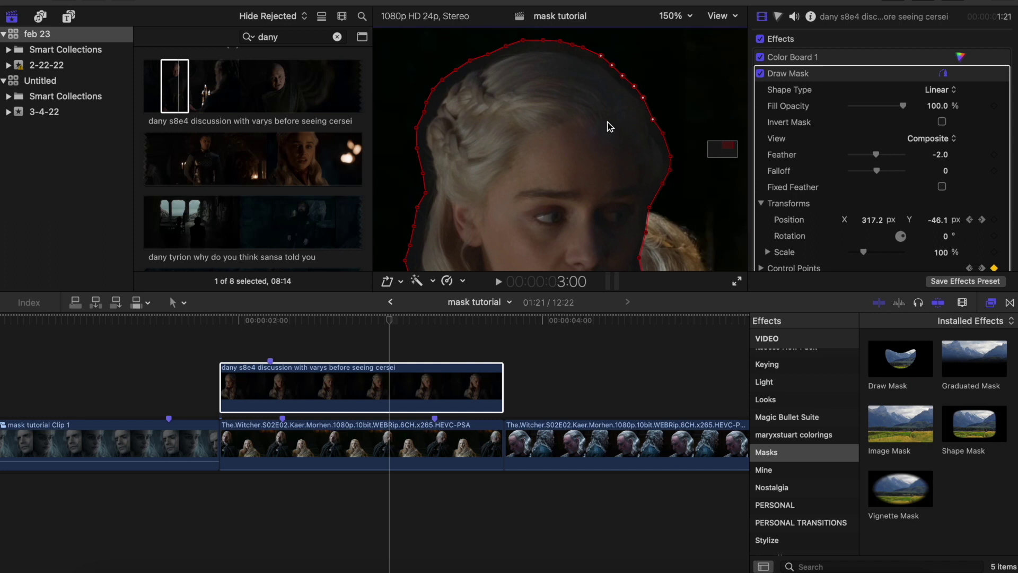
pyautogui.press('super+equal')
pyautogui.moveTo(596, 83); pyautogui.dragTo(493, 186)
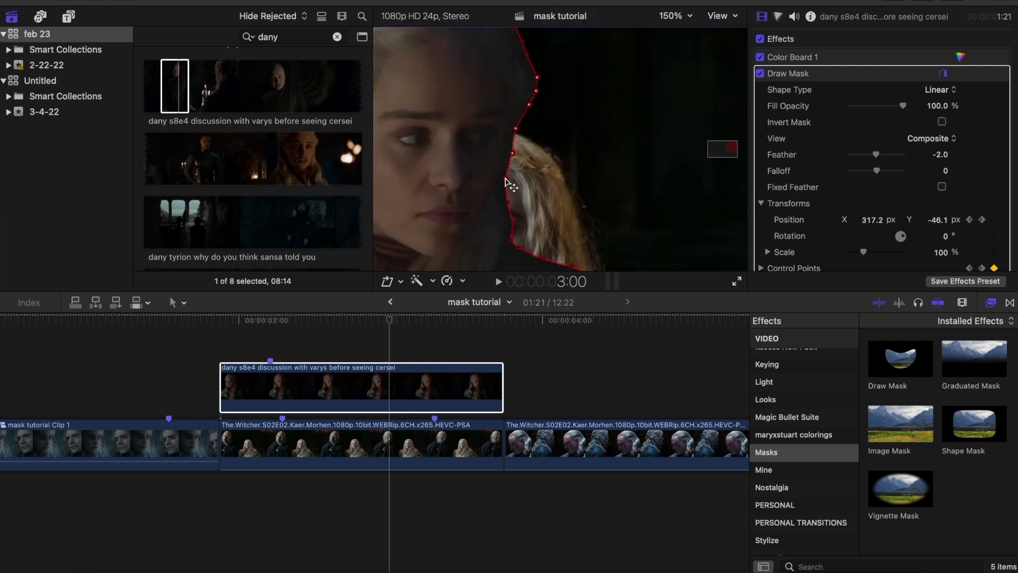
pyautogui.moveTo(729, 147); pyautogui.dragTo(722, 147)
# - Fit the whole frame in view at 50% and reposition the woman's clip to X 271.0 px, Y -60.6 px
pyautogui.click(419, 345)
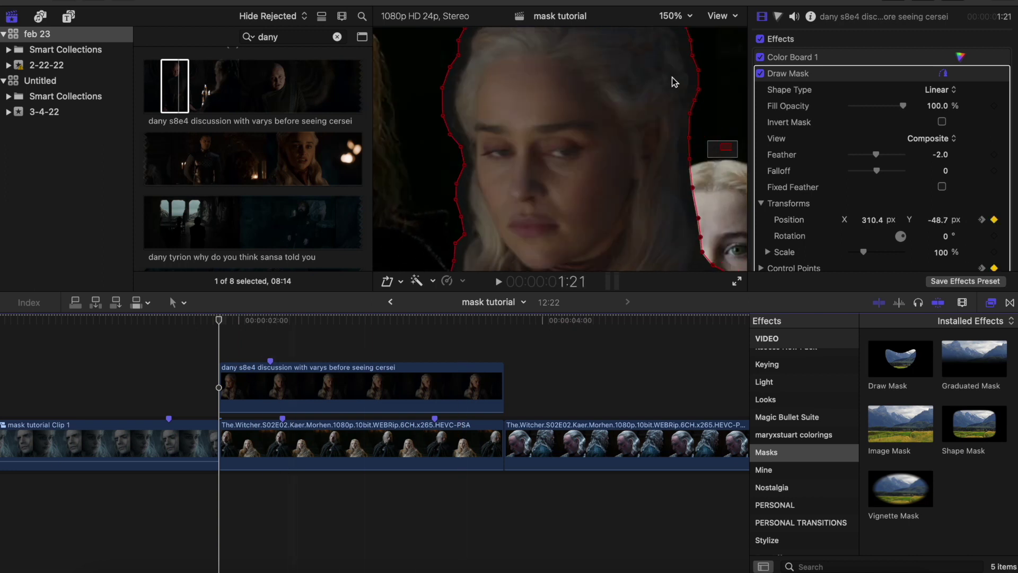
pyautogui.click(675, 16)
pyautogui.click(684, 81)
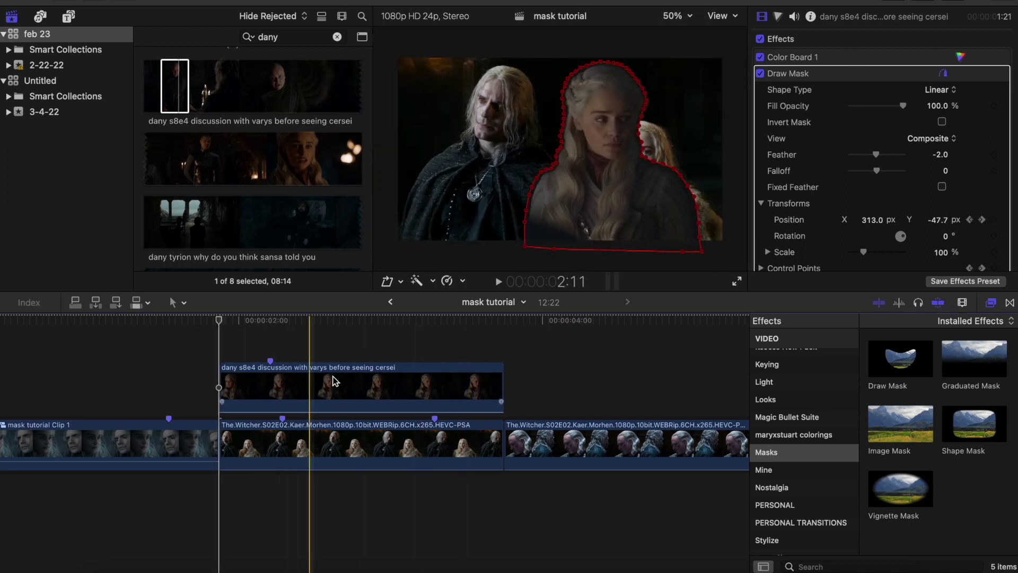
pyautogui.scroll(-5, 836, 96)
pyautogui.scroll(5, 836, 96)
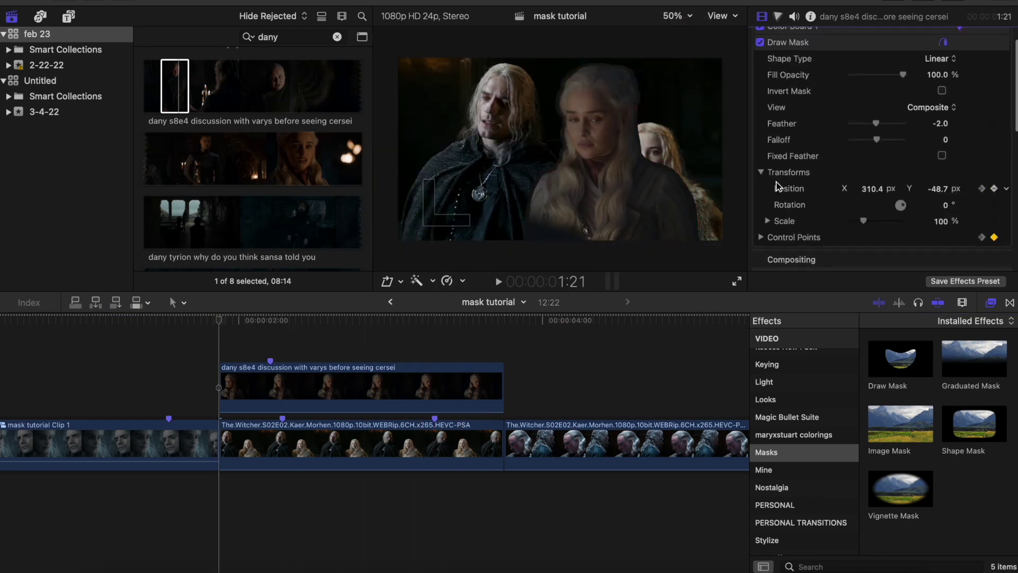
pyautogui.click(359, 377)
pyautogui.scroll(-5, 880, 152)
pyautogui.moveTo(880, 151); pyautogui.dragTo(880, 74)
pyautogui.moveTo(941, 149); pyautogui.dragTo(941, 172)
# - Scale the Witcher background clip to 137% and position it at X 106.0 px, Y 11.2 px
pyautogui.click(327, 444)
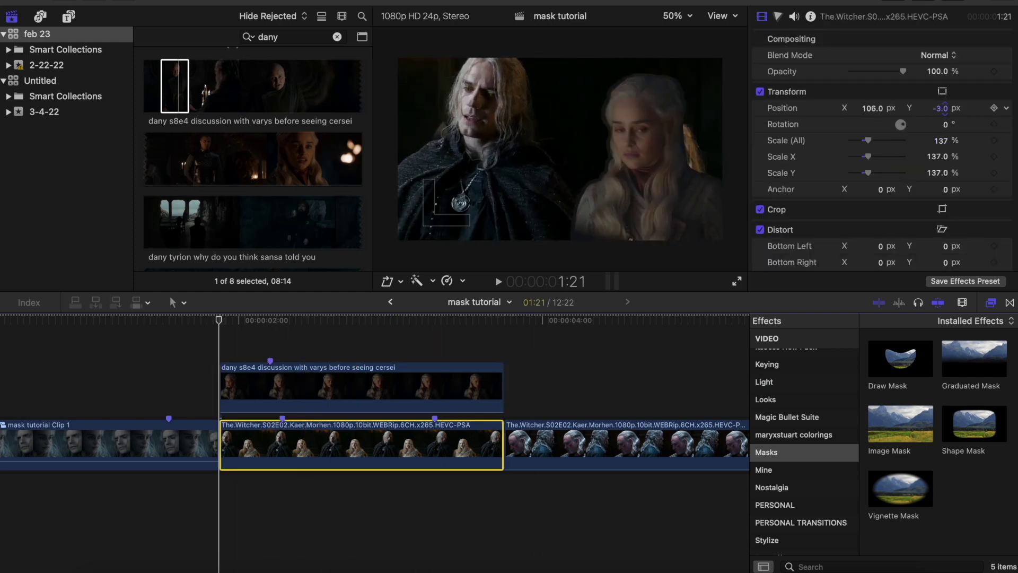
pyautogui.moveTo(945, 109); pyautogui.dragTo(938, 110)
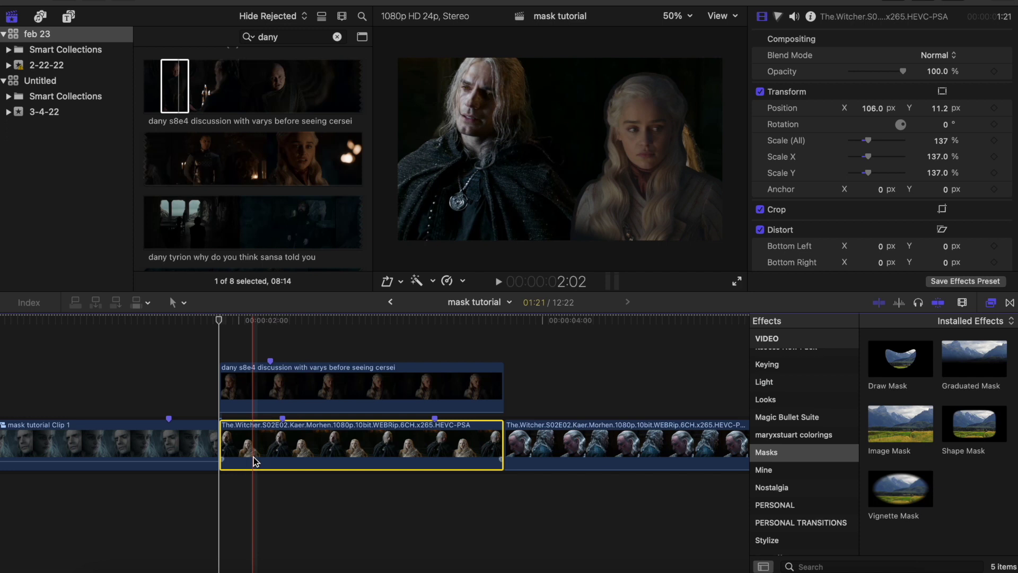
# - Duplicate the background clip as a connected layer between the original and the woman's clip, and reduce the copy's scale
pyautogui.press('super+c')
pyautogui.press('super+v')
pyautogui.press('super+z')
pyautogui.hotkey('alt', 'v')
pyautogui.press('Up')
pyautogui.scroll(-1, 841, 230)
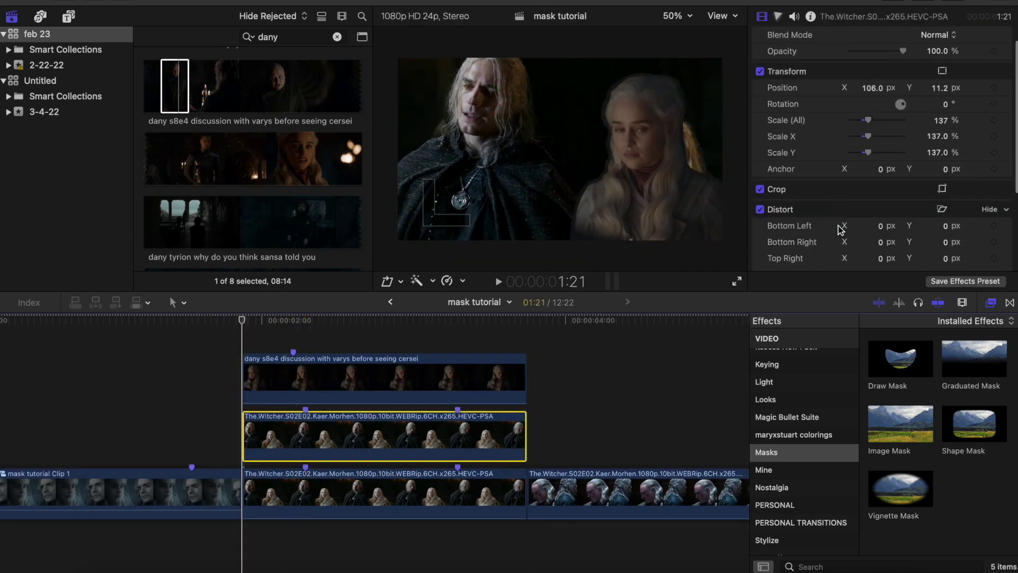
pyautogui.moveTo(942, 121); pyautogui.dragTo(943, 127)
# - Draw a linear Draw Mask on the duplicate around the background behind the woman, with Feather 20.0 and Falloff 100.0
pyautogui.doubleClick(900, 362)
pyautogui.click(727, 99)
pyautogui.click(661, 91)
pyautogui.click(602, 115)
pyautogui.click(577, 158)
pyautogui.click(578, 194)
pyautogui.click(605, 220)
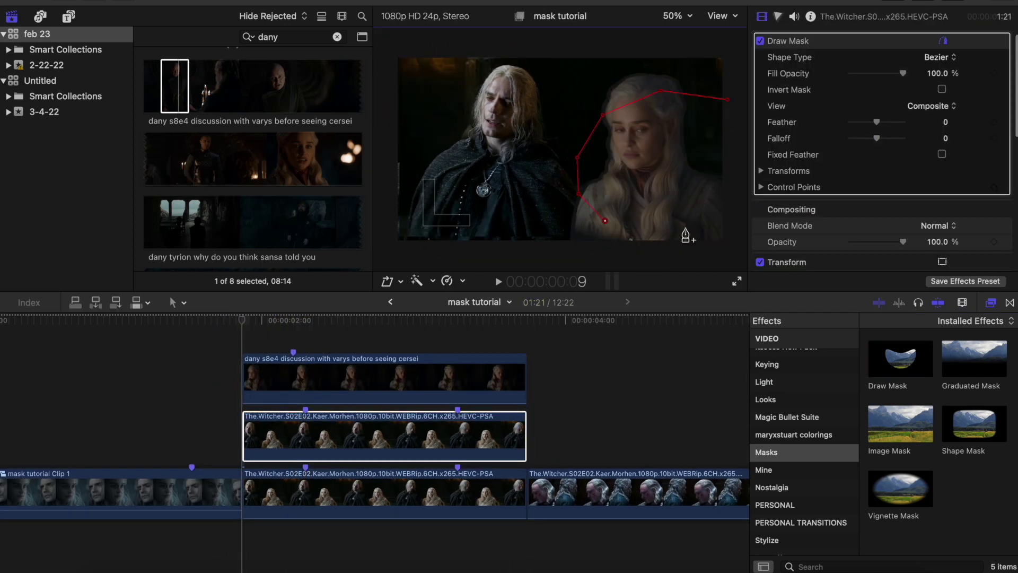
pyautogui.moveTo(880, 126); pyautogui.dragTo(882, 125)
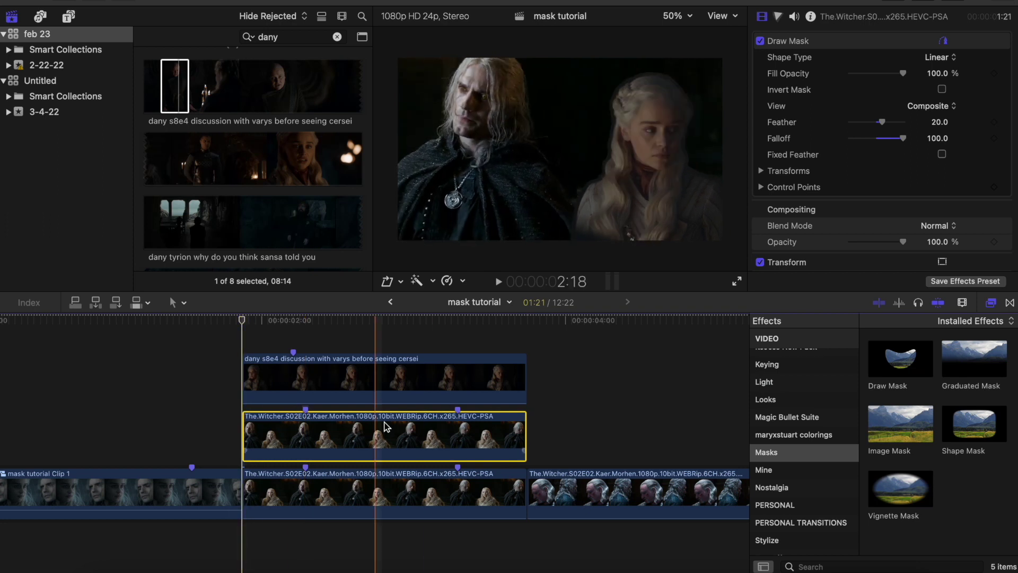
# - Keyframe the woman's clip position from 1:21, moving it to X 168.2 px, Y -20.6 px at 3:08
pyautogui.click(253, 366)
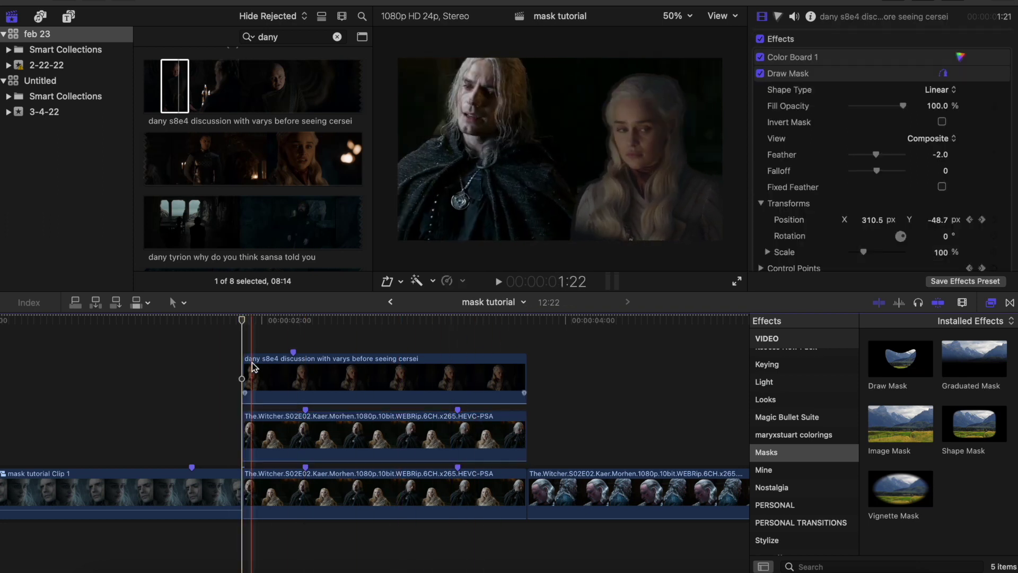
pyautogui.click(259, 381)
pyautogui.scroll(-5, 1006, 168)
pyautogui.click(993, 160)
pyautogui.click(361, 321)
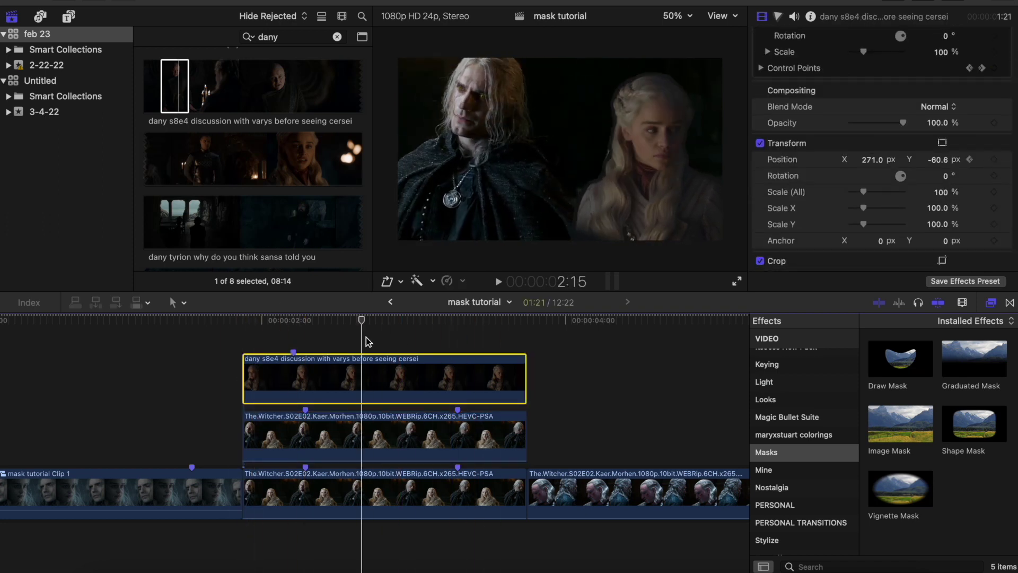
pyautogui.click(419, 320)
pyautogui.moveTo(870, 161); pyautogui.dragTo(871, 163)
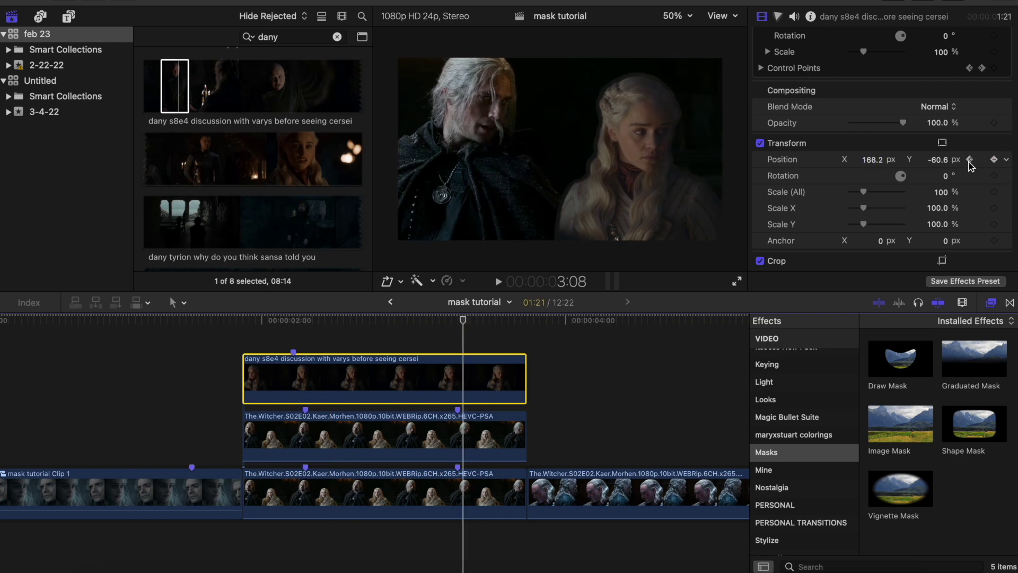
pyautogui.click(969, 160)
pyautogui.click(982, 160)
pyautogui.moveTo(939, 161); pyautogui.dragTo(939, 158)
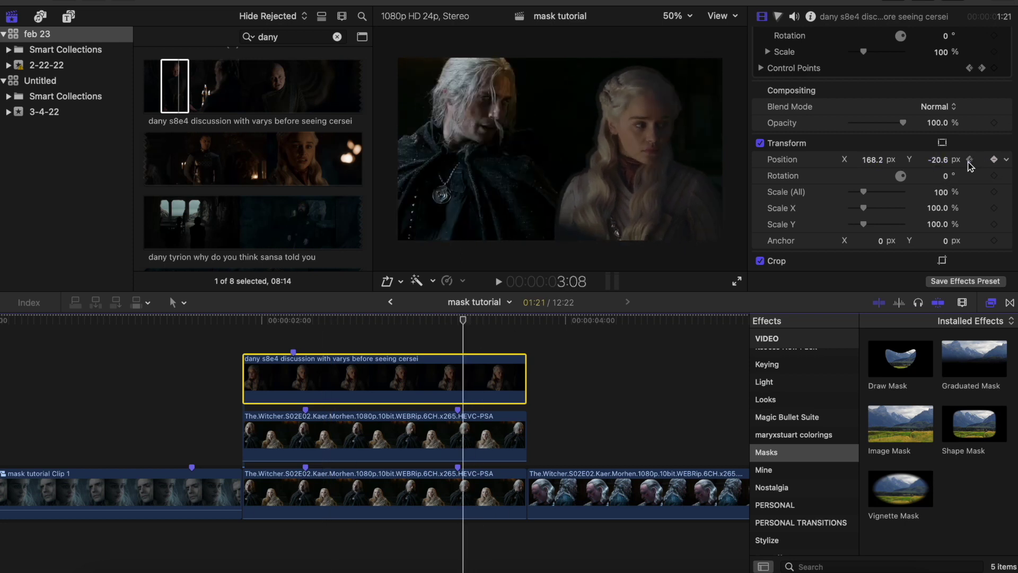
# - Fine-tune the vertical position keyframes of the woman's clip from its start through 3:08
pyautogui.click(522, 339)
pyautogui.scroll(-5, 971, 151)
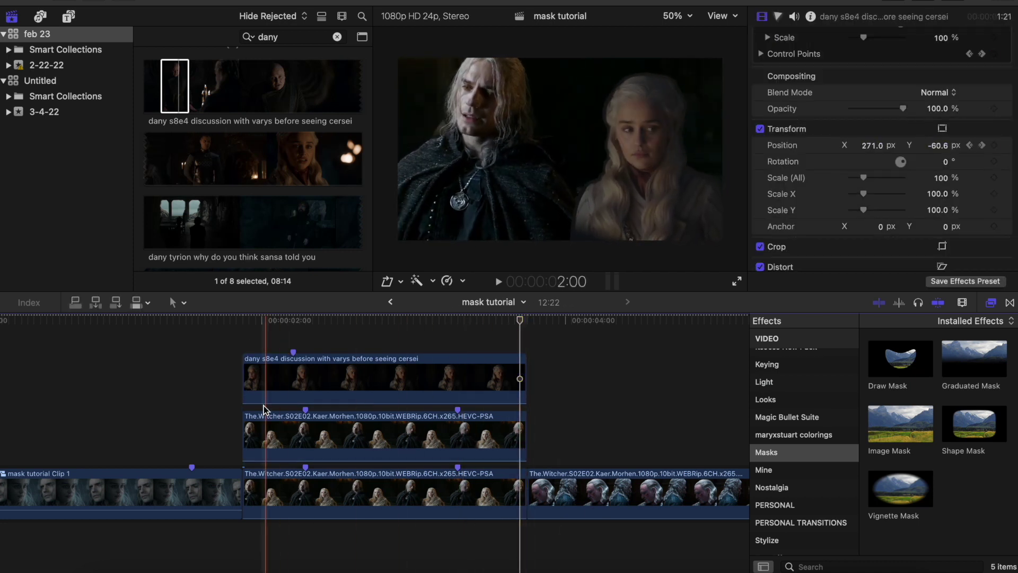
pyautogui.click(982, 145)
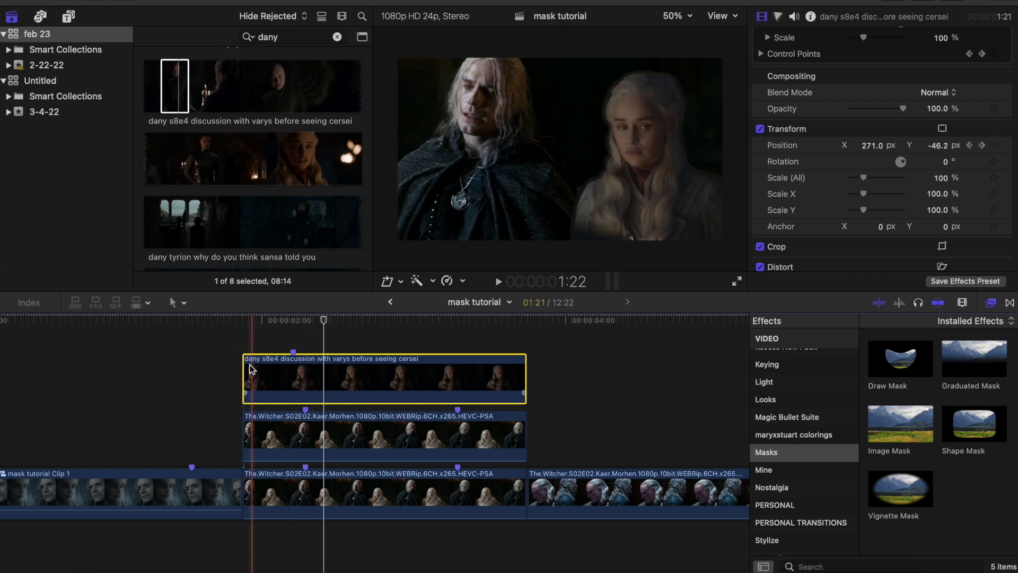
pyautogui.click(981, 145)
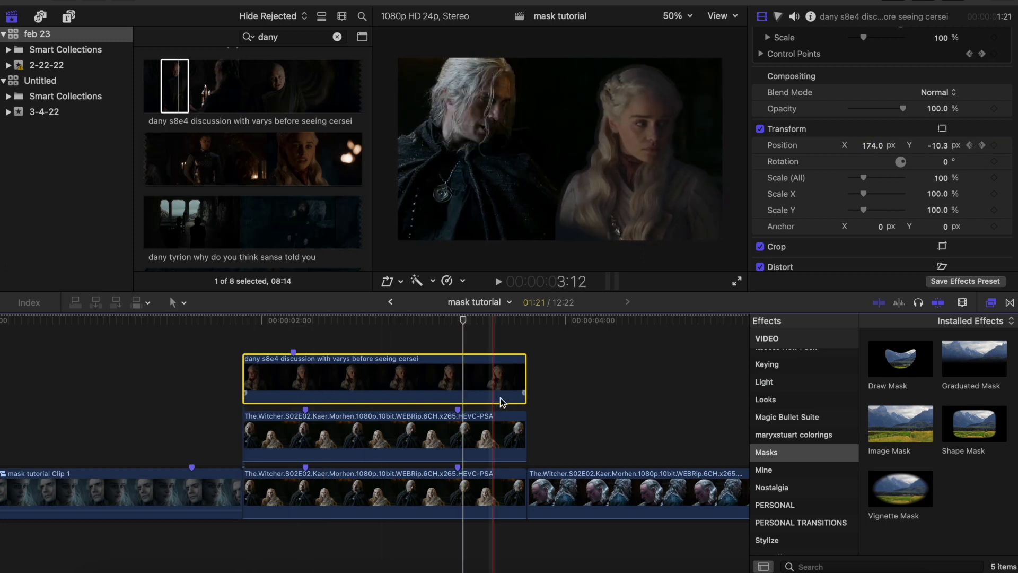
pyautogui.moveTo(943, 152); pyautogui.dragTo(942, 160)
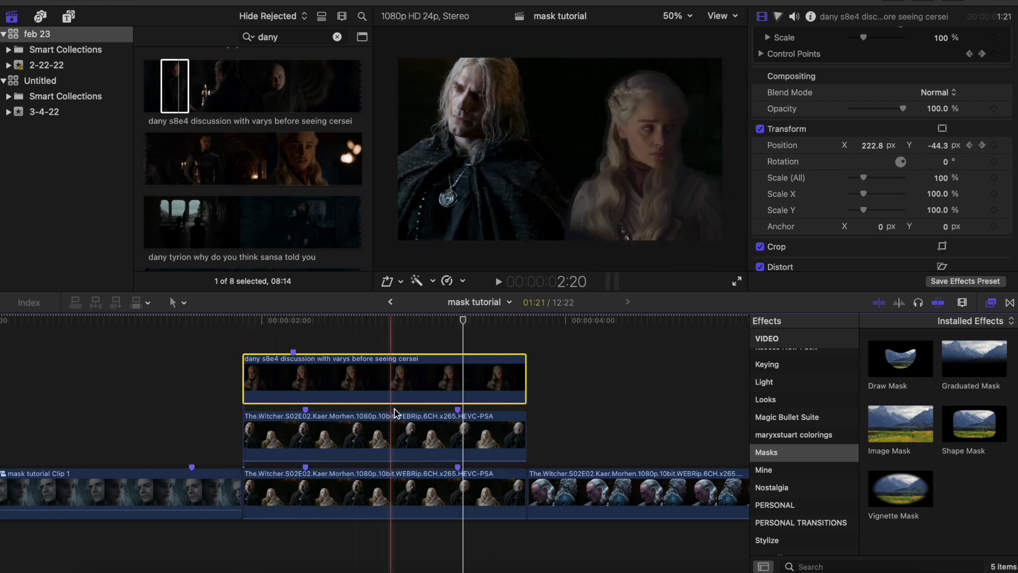
# - Refine the woman's clip position around 2:22 so it follows the background's movement
pyautogui.click(407, 395)
pyautogui.scroll(5, 949, 227)
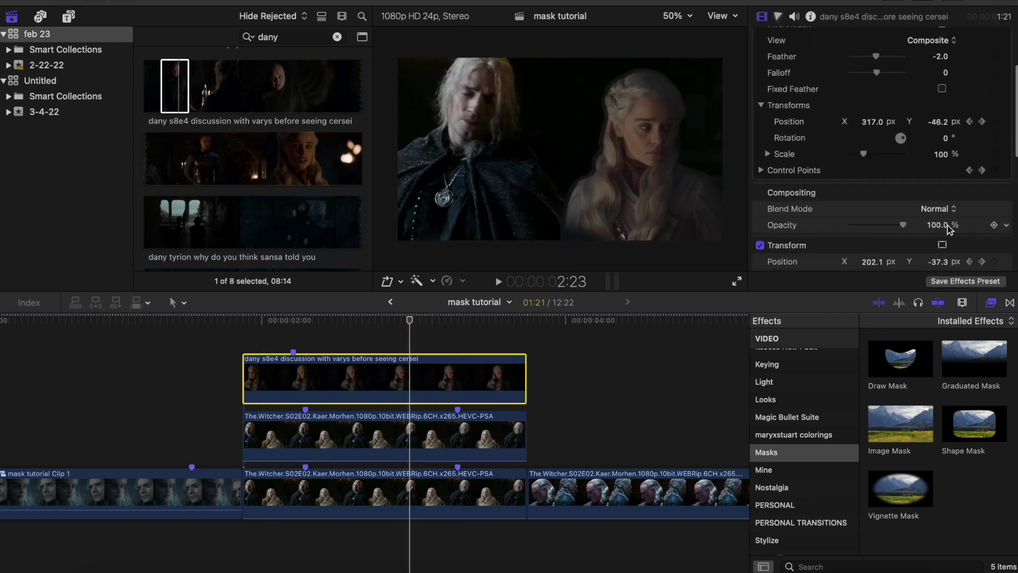
pyautogui.scroll(-2, 949, 227)
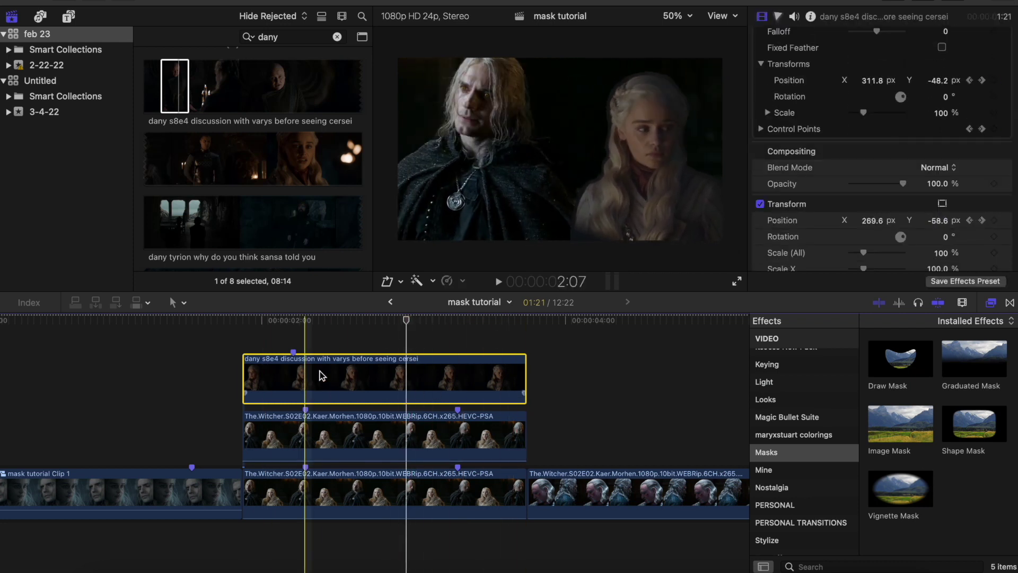
pyautogui.click(462, 385)
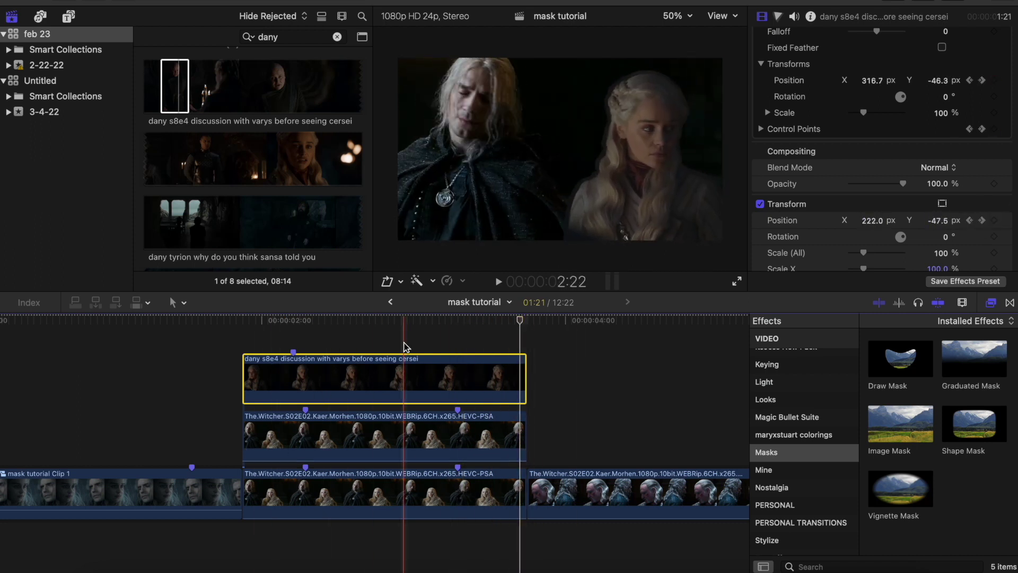
# - Set the woman's Draw Mask Feather to -38.0 and Falloff to -100.0
pyautogui.click(292, 340)
pyautogui.scroll(5, 862, 213)
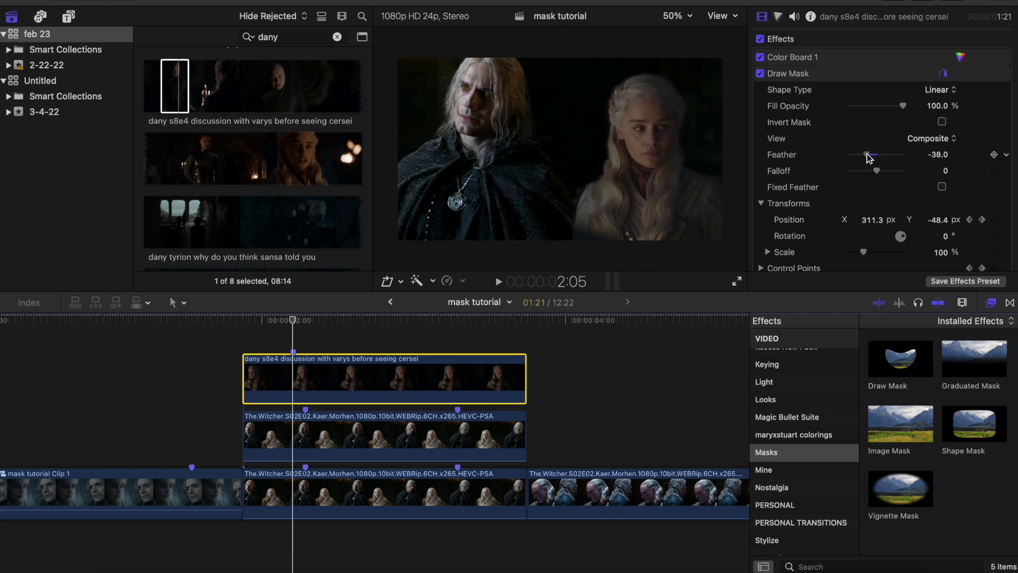
pyautogui.click(249, 373)
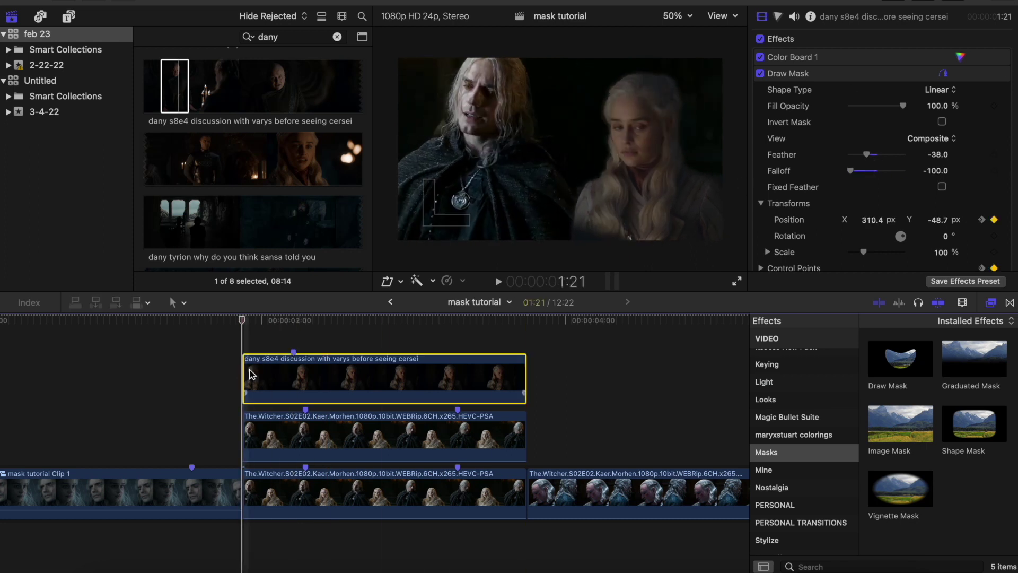
# - Add Color Curves to the woman's clip and shape the luma curve with three points to brighten the midtones and highlights
pyautogui.click(778, 16)
pyautogui.click(806, 38)
pyautogui.click(819, 133)
pyautogui.moveTo(903, 124); pyautogui.dragTo(907, 109)
pyautogui.moveTo(830, 141); pyautogui.dragTo(807, 159)
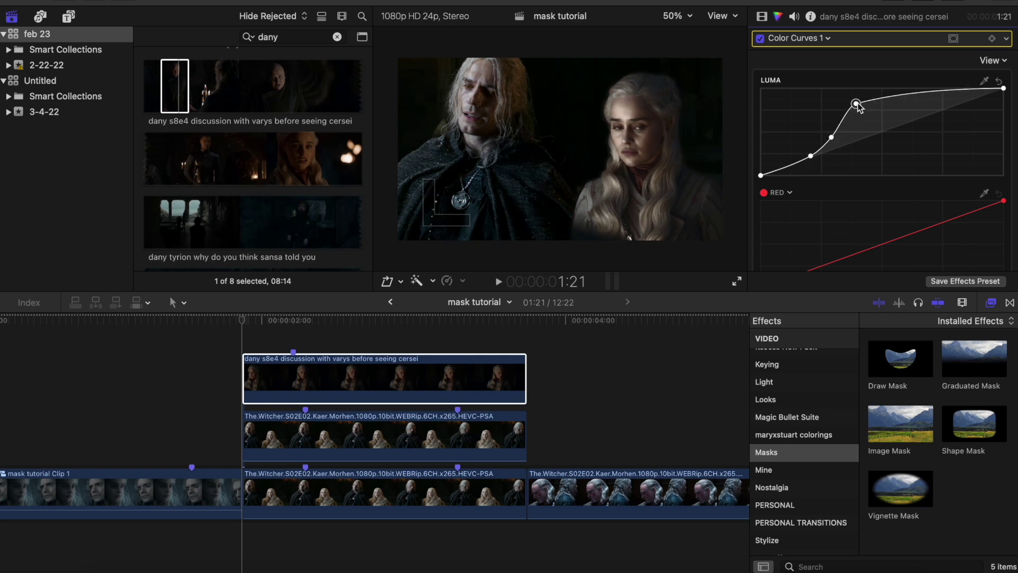
# - Adjust the color channel curves of the woman's clip, including red and green, with added shadow and highlight points
pyautogui.scroll(-4, 827, 159)
pyautogui.scroll(-4, 907, 144)
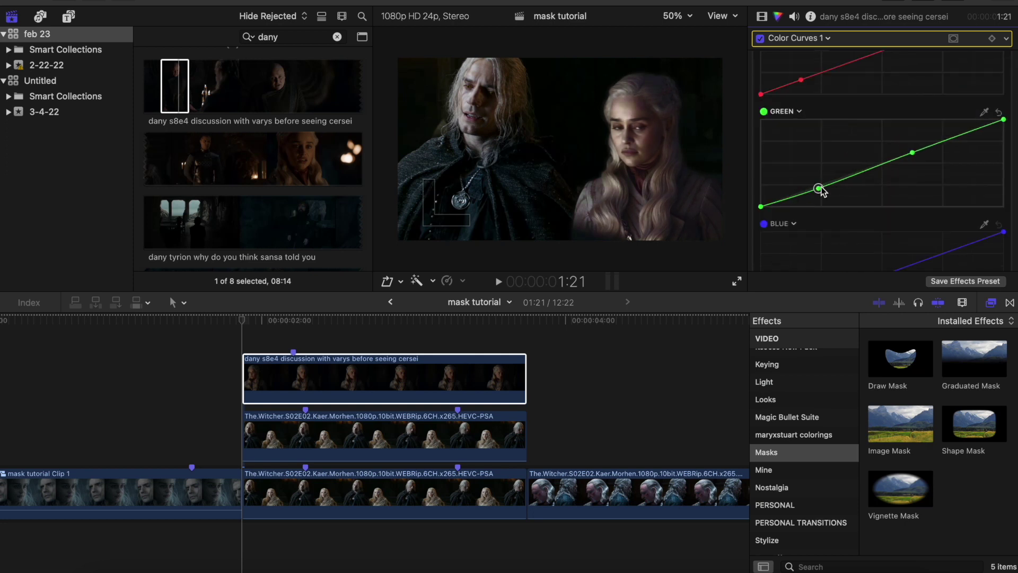
pyautogui.scroll(-4, 821, 191)
# - Lower the upper luma curve point on the woman's clip slightly to soften the brightening
pyautogui.click(456, 334)
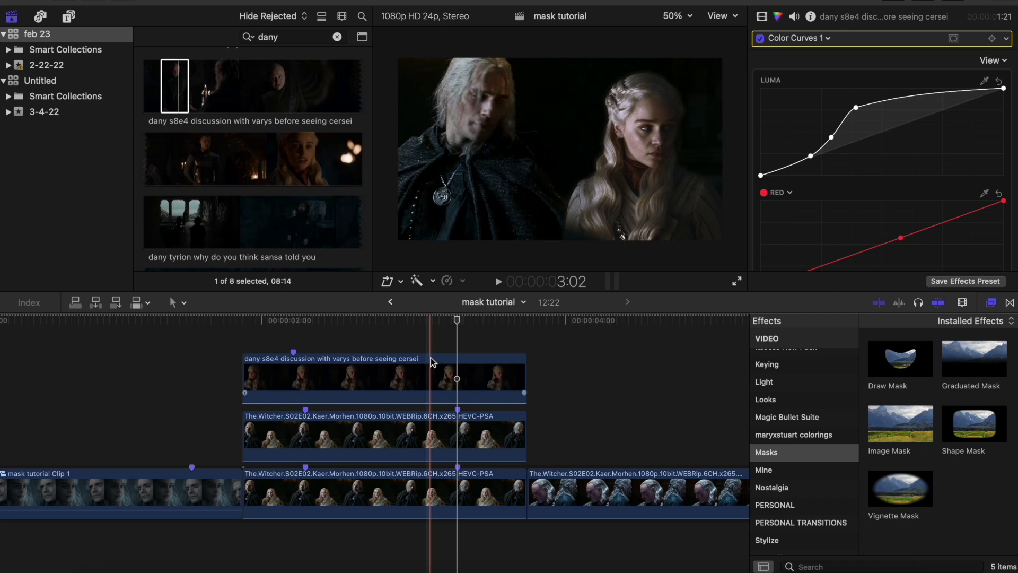
pyautogui.click(432, 359)
pyautogui.moveTo(855, 108); pyautogui.dragTo(857, 117)
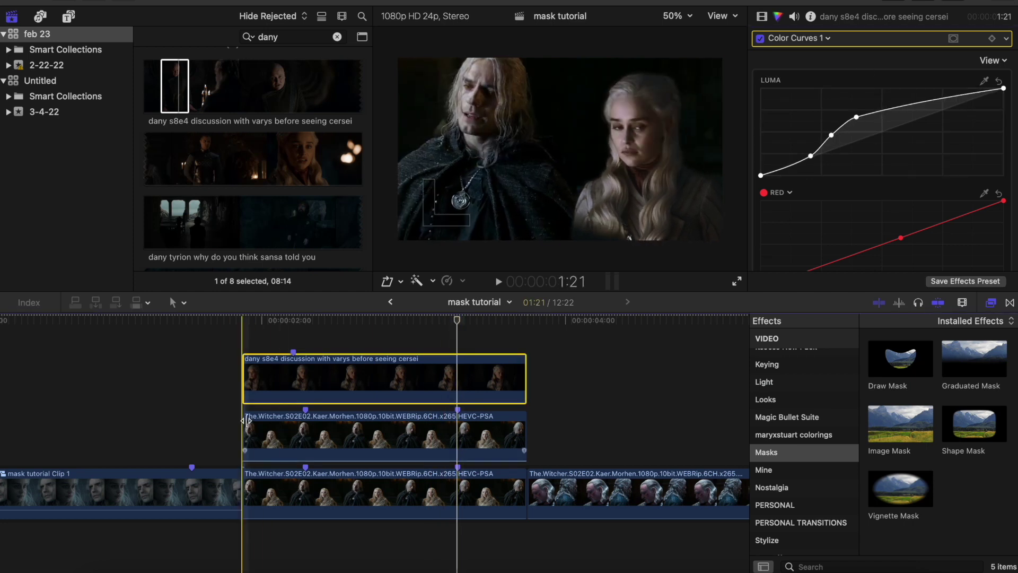
# - Add a second Color Board to the woman's clip and tint the midtones slightly red and the shadows slightly blue
pyautogui.click(798, 38)
pyautogui.click(785, 118)
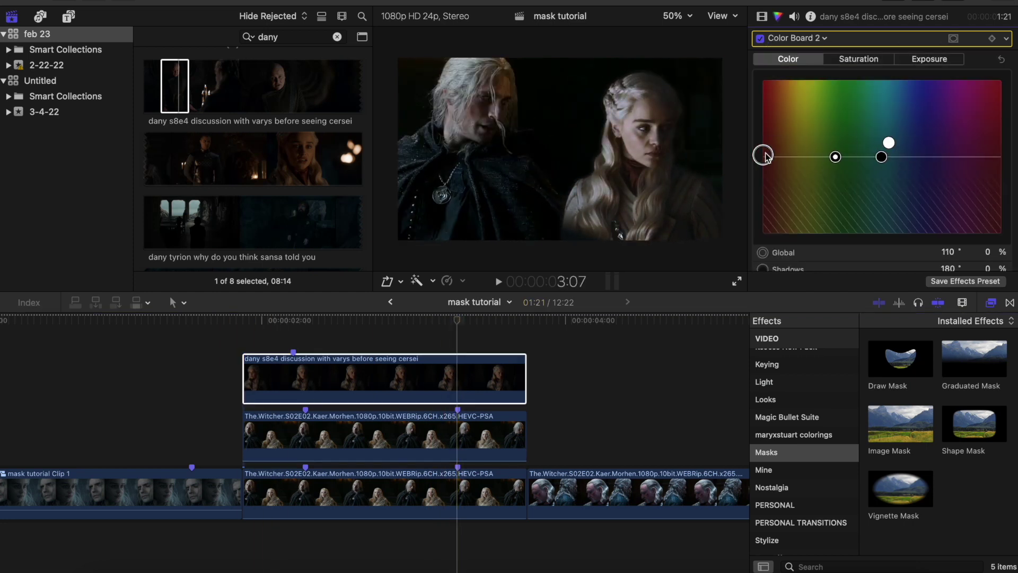
pyautogui.moveTo(882, 157); pyautogui.dragTo(904, 155)
pyautogui.click(248, 340)
pyautogui.click(254, 366)
# - Raise the Color Board's global saturation to 39% and shift the highlights' tint toward teal
pyautogui.click(848, 59)
pyautogui.moveTo(772, 157); pyautogui.dragTo(773, 127)
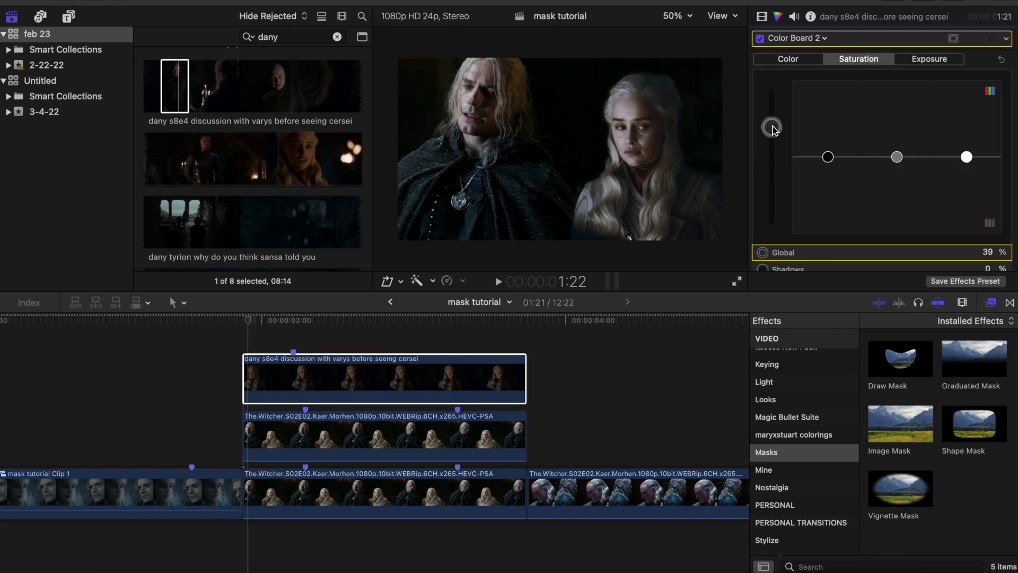
pyautogui.click(796, 56)
pyautogui.moveTo(903, 159); pyautogui.dragTo(875, 148)
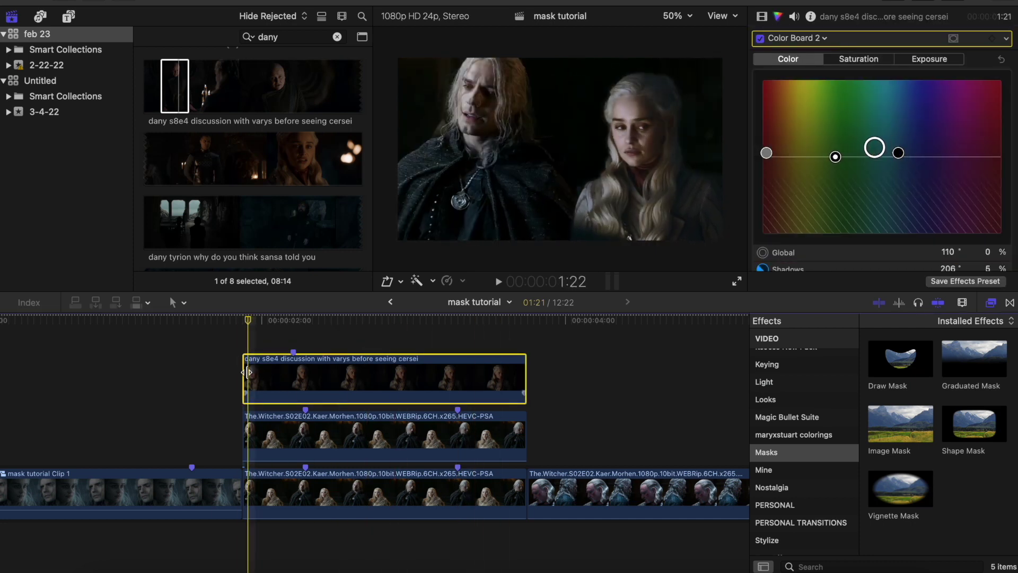
# - Duplicate the unmasked background clip at 1:21 and place the copy as the topmost layer above the woman's clip
pyautogui.click(242, 538)
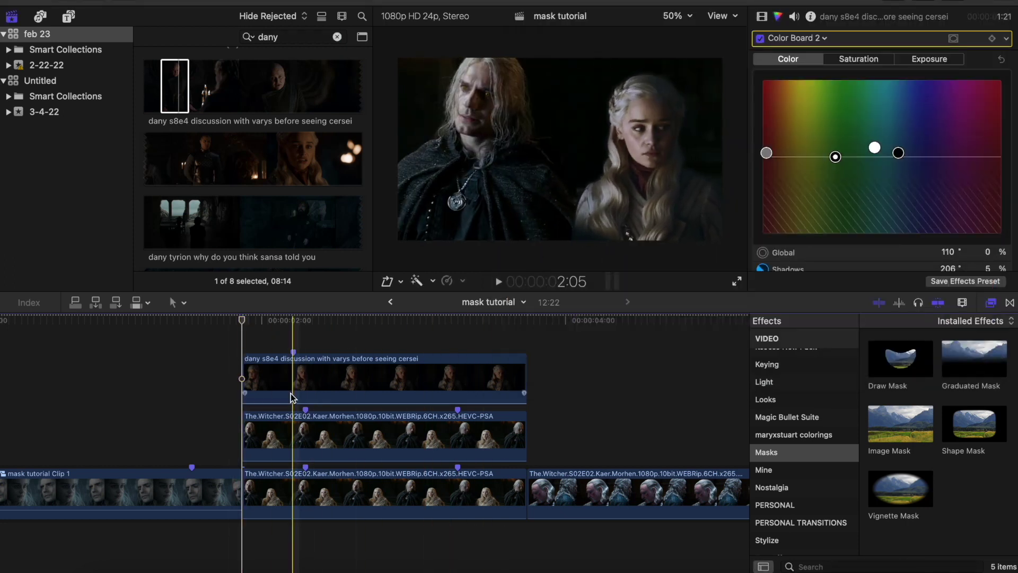
pyautogui.click(263, 481)
pyautogui.press('super+c')
pyautogui.click(244, 333)
pyautogui.press('super+v')
pyautogui.moveTo(273, 484); pyautogui.dragTo(280, 314)
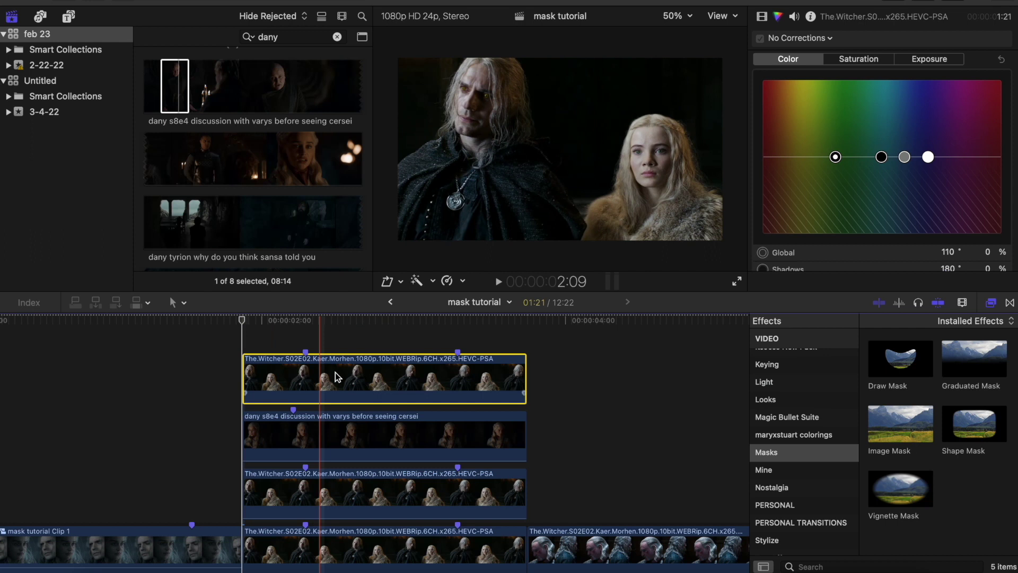
# - Add a linear Draw Mask to the topmost background clip around the man's cloak beside the woman, keyframing its transforms and control points
pyautogui.click(555, 201)
pyautogui.click(426, 383)
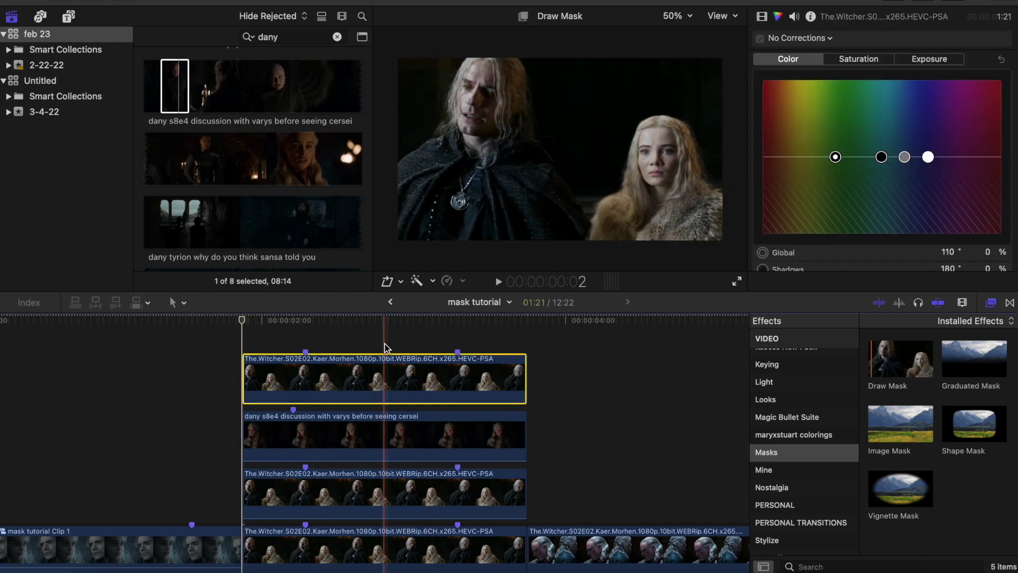
pyautogui.moveTo(386, 348); pyautogui.dragTo(383, 355)
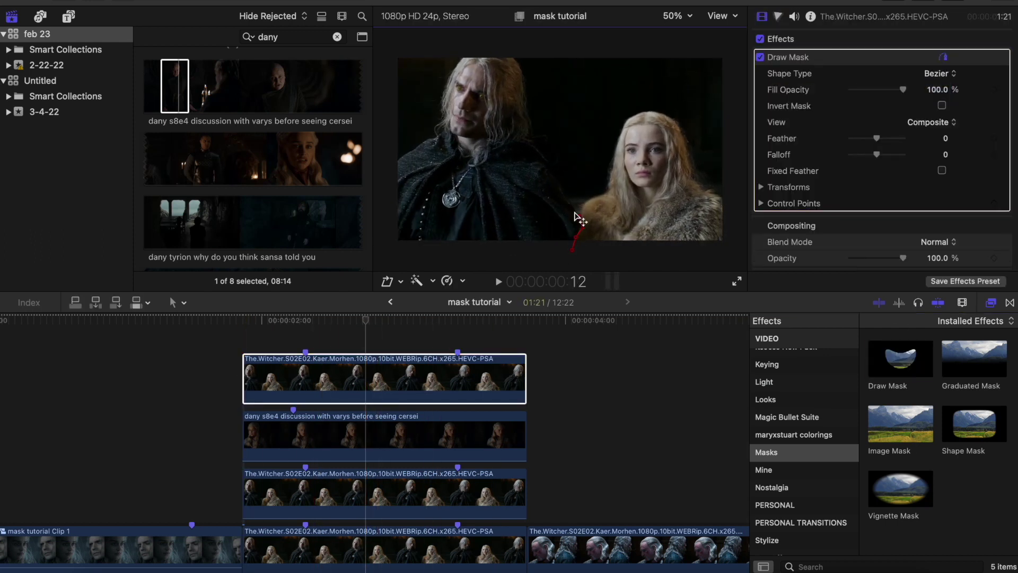
pyautogui.click(994, 203)
pyautogui.click(761, 187)
pyautogui.click(994, 203)
pyautogui.moveTo(365, 321); pyautogui.dragTo(312, 325)
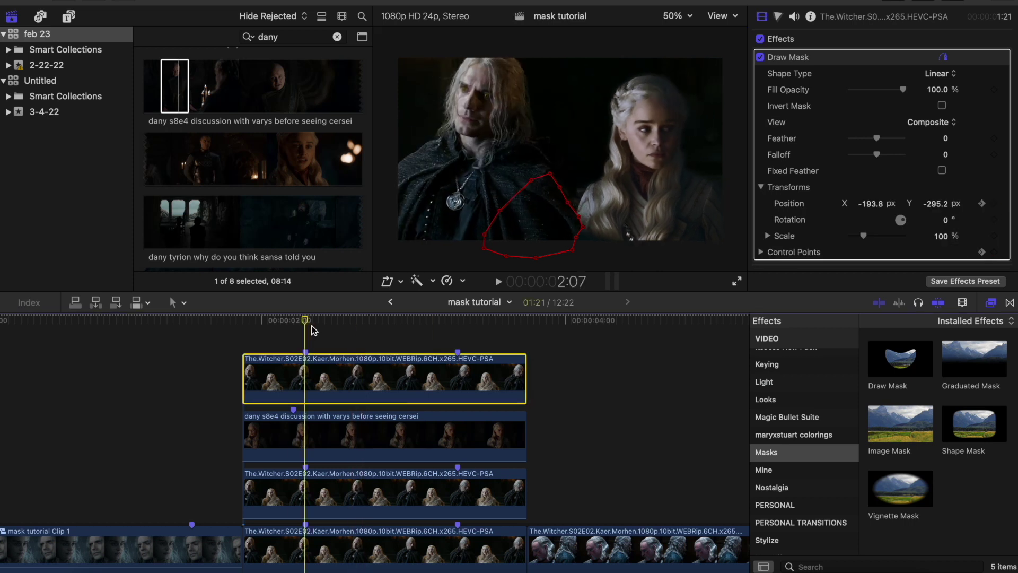
# - Reposition the cloak mask and adjust its points through the rest of the clip so its keyframes follow the man's moving cloak
pyautogui.moveTo(242, 320); pyautogui.dragTo(432, 325)
pyautogui.moveTo(549, 216); pyautogui.dragTo(542, 210)
pyautogui.moveTo(432, 320); pyautogui.dragTo(488, 321)
pyautogui.moveTo(546, 218); pyautogui.dragTo(543, 212)
pyautogui.moveTo(561, 236); pyautogui.dragTo(558, 234)
pyautogui.click(526, 321)
# - Set the cloak mask's feather to -14 and its falloff to -100
pyautogui.moveTo(521, 320); pyautogui.dragTo(383, 345)
pyautogui.moveTo(878, 139); pyautogui.dragTo(876, 141)
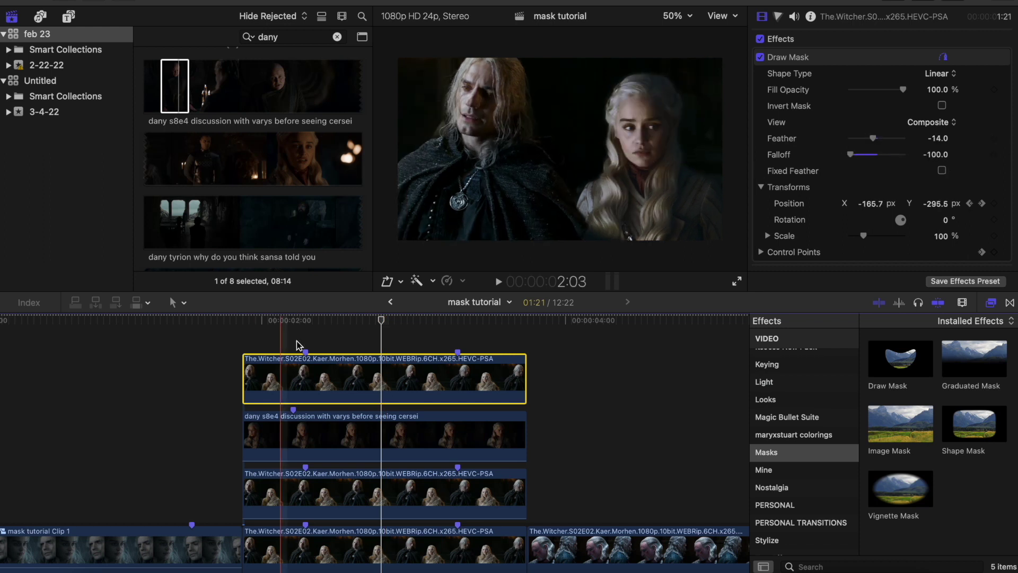
pyautogui.click(248, 330)
# - Add a third Color Board to the woman's clip and lower the exposure of its highlights and midtones
pyautogui.click(251, 427)
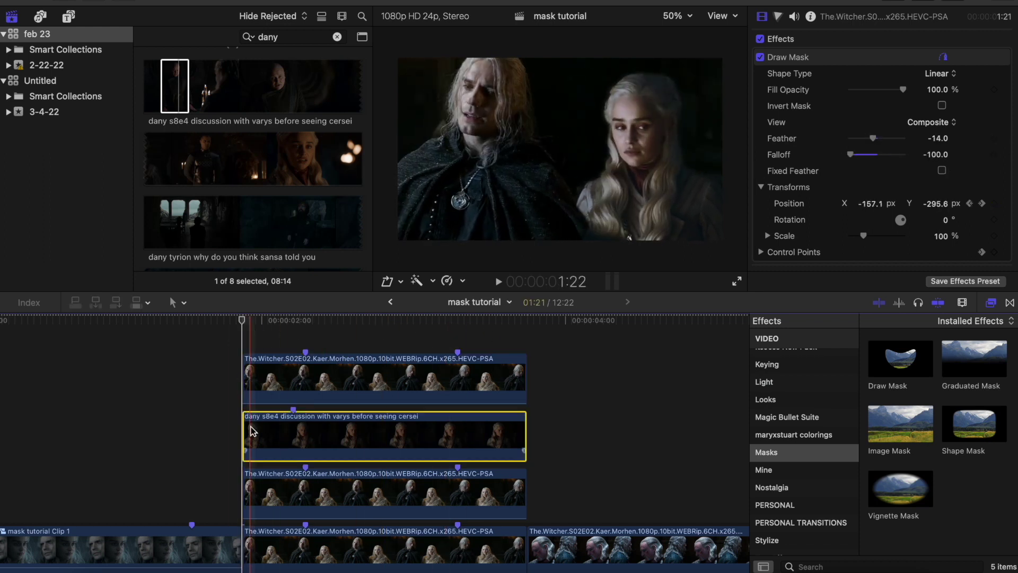
pyautogui.click(778, 17)
pyautogui.click(797, 38)
pyautogui.click(801, 84)
pyautogui.click(929, 59)
pyautogui.moveTo(966, 158); pyautogui.dragTo(966, 194)
pyautogui.moveTo(897, 157); pyautogui.dragTo(896, 169)
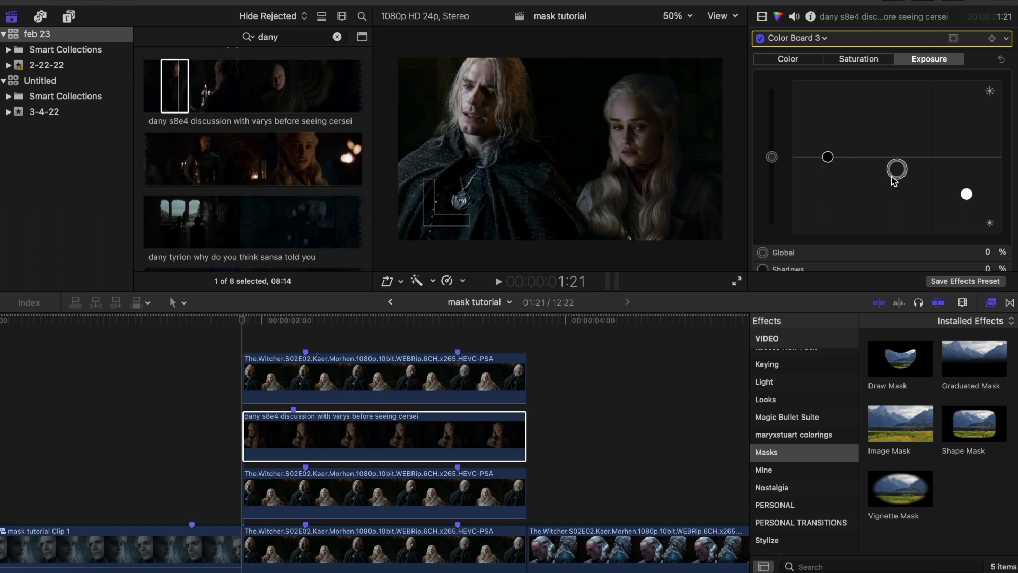
pyautogui.moveTo(966, 195); pyautogui.dragTo(966, 215)
# - Limit Color Board 3 with a keyframed shape mask over the woman's side next to the man's cloak
pyautogui.click(762, 16)
pyautogui.scroll(-5, 949, 120)
pyautogui.click(942, 120)
pyautogui.click(896, 125)
pyautogui.moveTo(604, 157); pyautogui.dragTo(557, 227)
pyautogui.moveTo(619, 245); pyautogui.dragTo(656, 255)
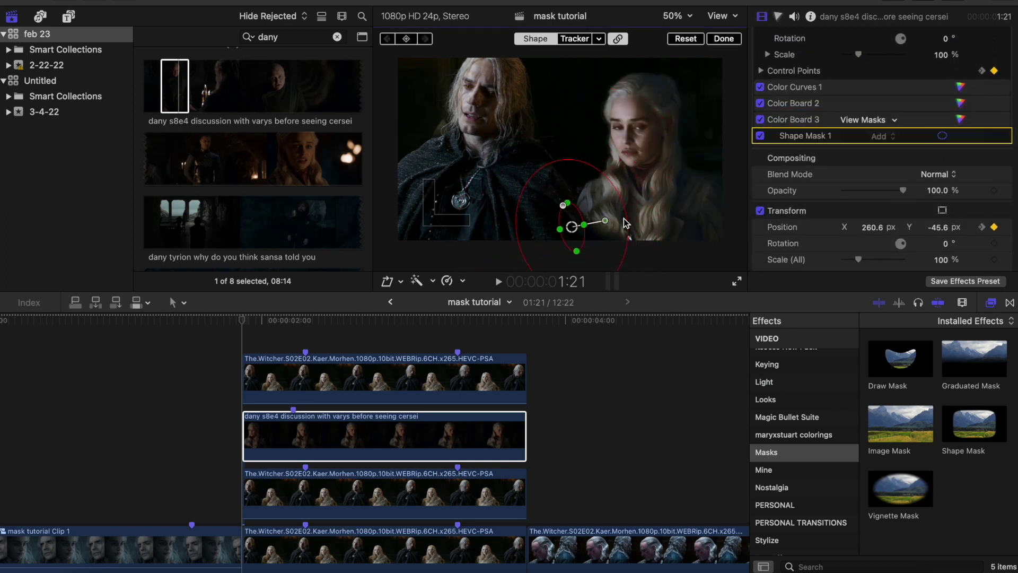
pyautogui.moveTo(245, 321); pyautogui.dragTo(506, 329)
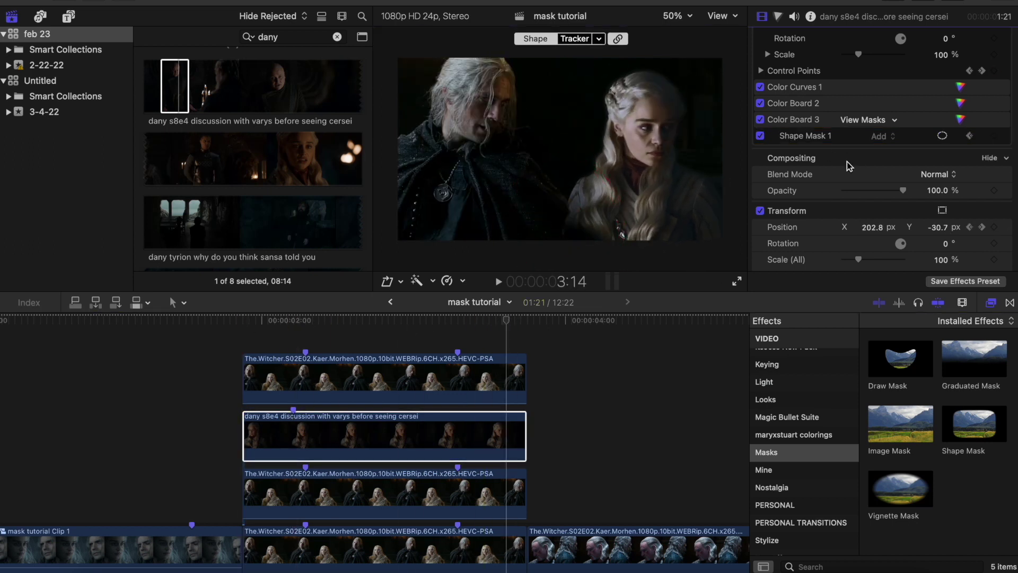
pyautogui.click(244, 341)
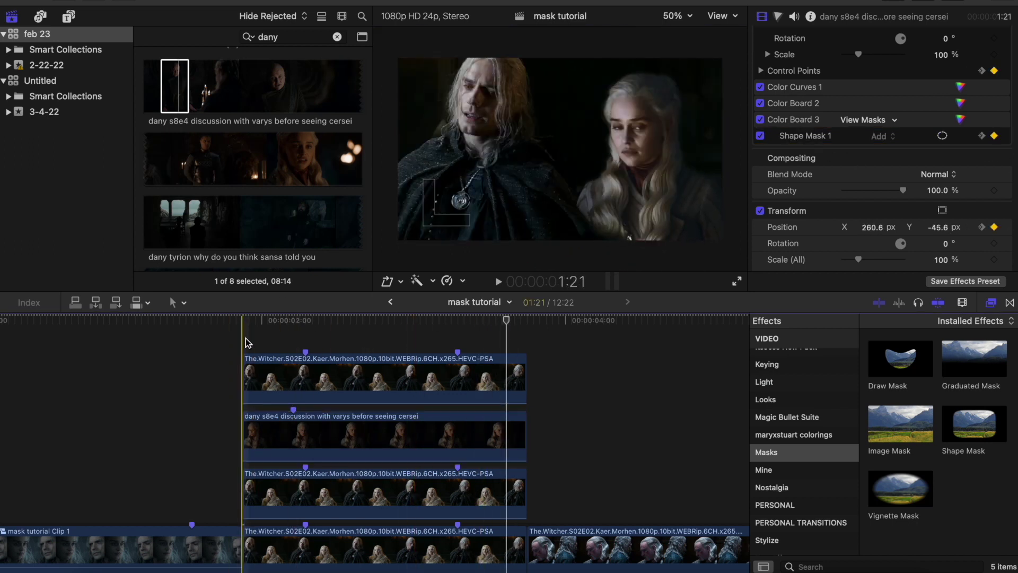
# - Add a fourth Color Board to the woman's clip, limited by a keyframed shape mask over the area behind her head
pyautogui.click(281, 431)
pyautogui.scroll(-2, 795, 74)
pyautogui.click(778, 18)
pyautogui.click(778, 17)
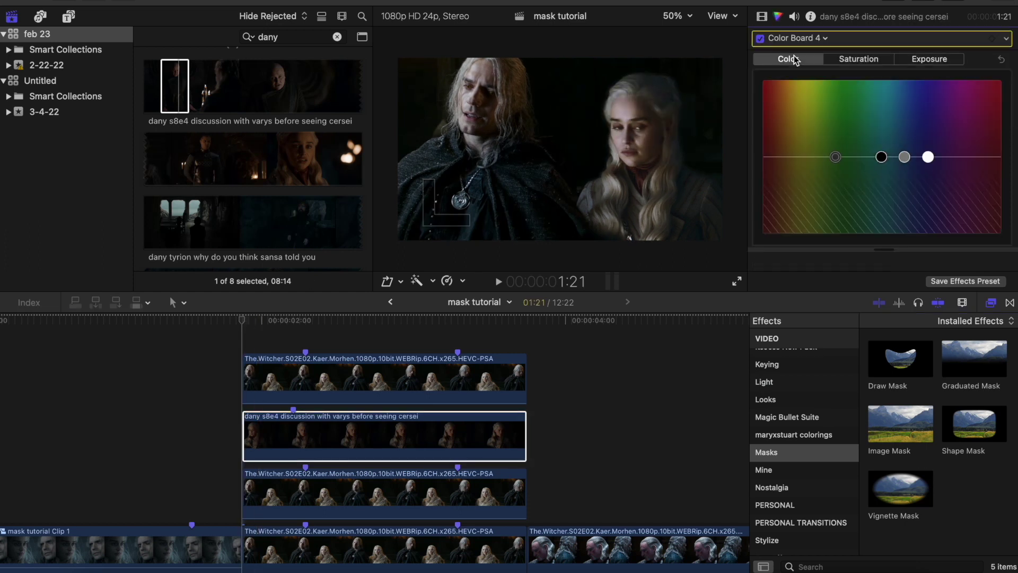
pyautogui.click(762, 17)
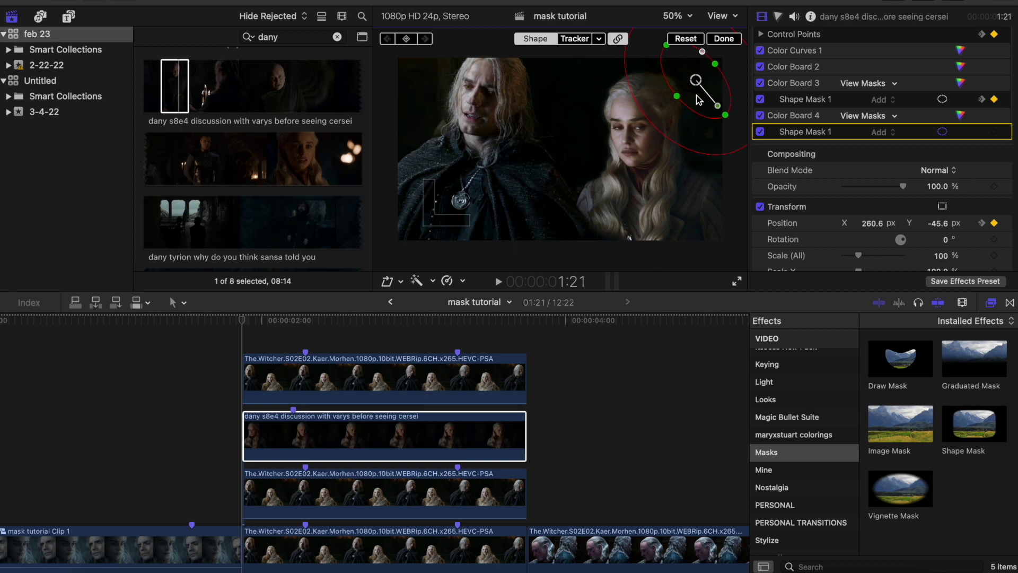
pyautogui.press('space')
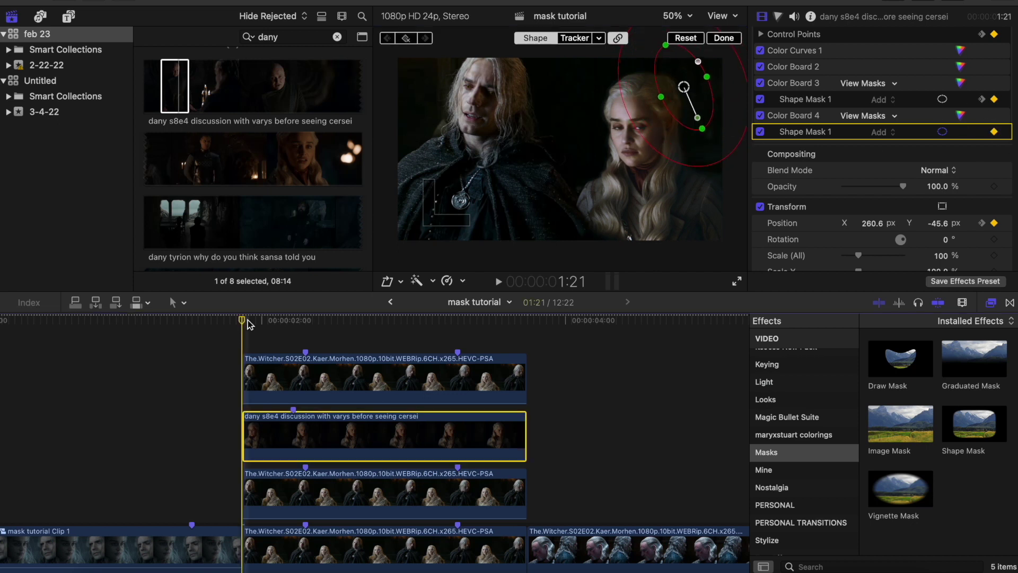
# - Check the blend along the shot and combine all its stacked layers into one compound clip
pyautogui.click(268, 378)
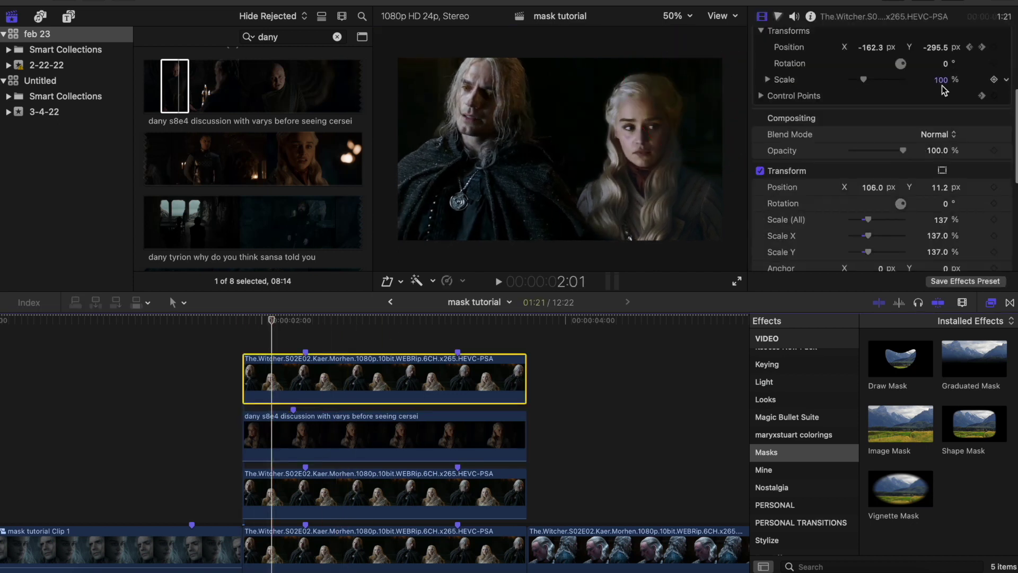
pyautogui.click(268, 435)
pyautogui.click(491, 406)
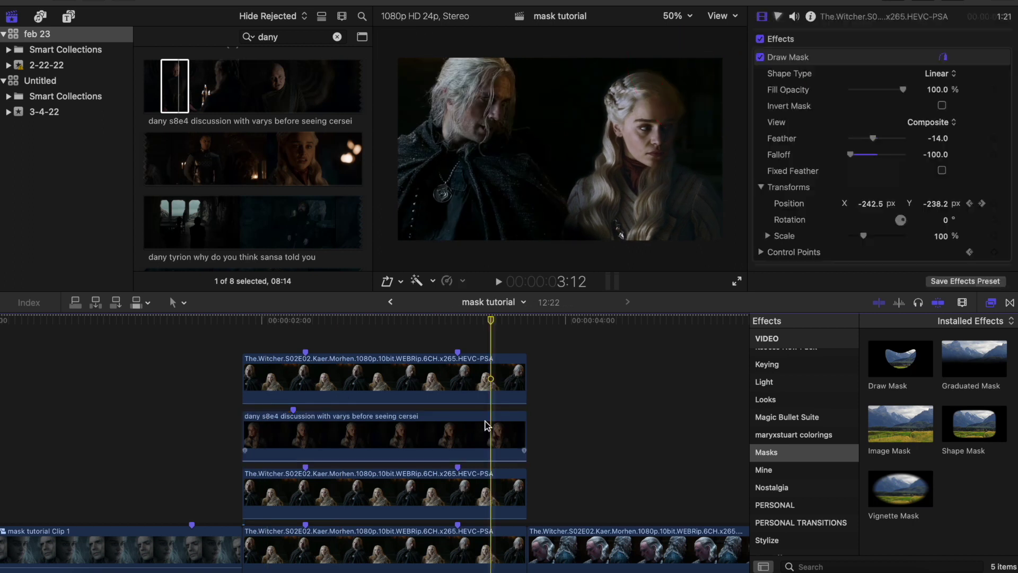
pyautogui.click(488, 425)
pyautogui.click(360, 341)
pyautogui.moveTo(360, 340); pyautogui.dragTo(352, 538)
pyautogui.scroll(-3, 352, 450)
pyautogui.hotkey('alt', 'g')
pyautogui.press('Return')
# - Stack the next Witcher clip above the "dany tyrion why do you think sansa told you" clip and scale it to 117%
pyautogui.click(249, 414)
pyautogui.click(307, 434)
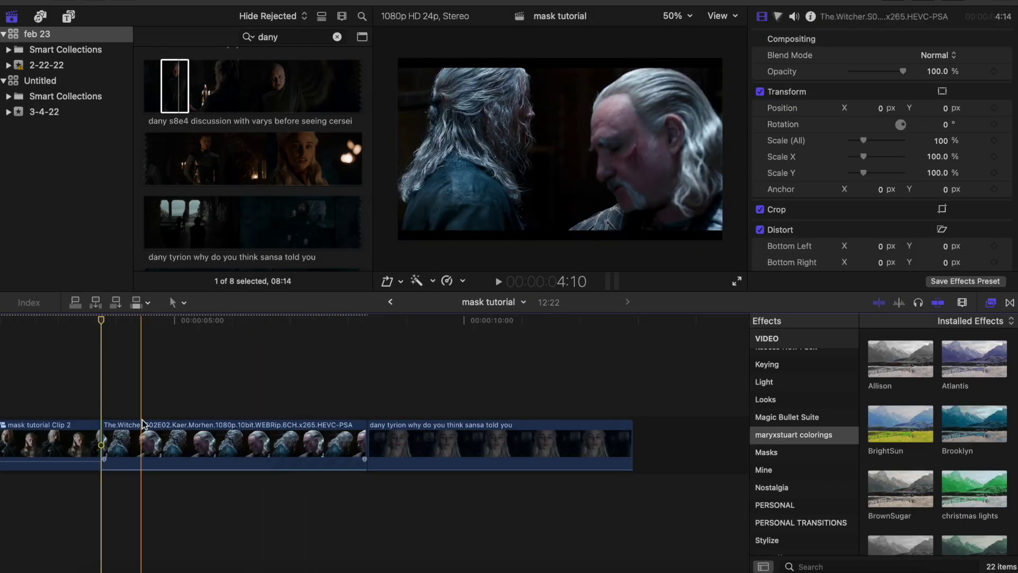
pyautogui.moveTo(234, 445); pyautogui.dragTo(234, 384)
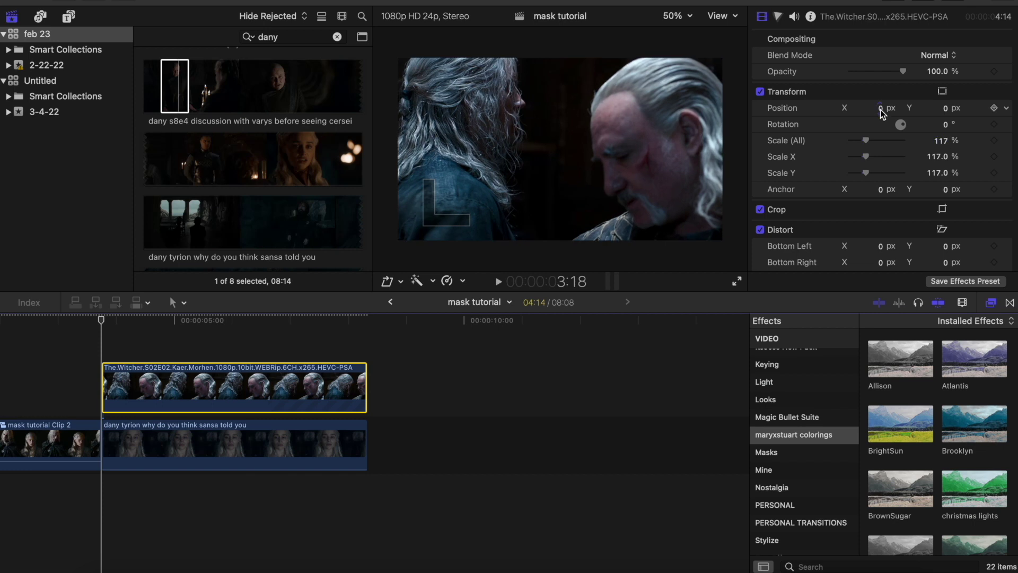
# - Align the clips with the Witcher layer made temporarily translucent, shifting it to X -91.2 px and moving the woman's clip to the right
pyautogui.moveTo(903, 71); pyautogui.dragTo(869, 73)
pyautogui.moveTo(880, 109); pyautogui.dragTo(880, 54)
pyautogui.click(290, 445)
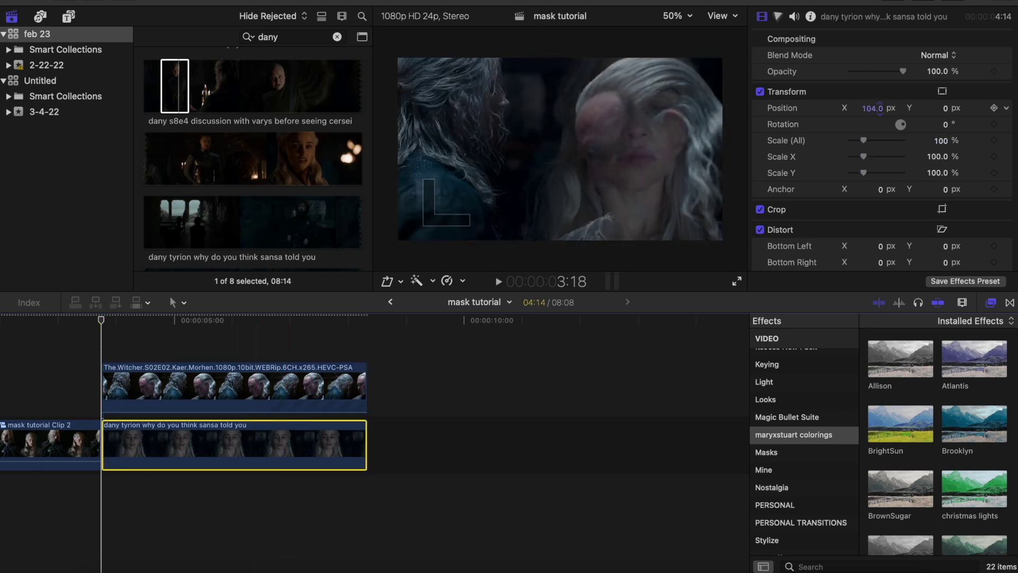
pyautogui.press('space')
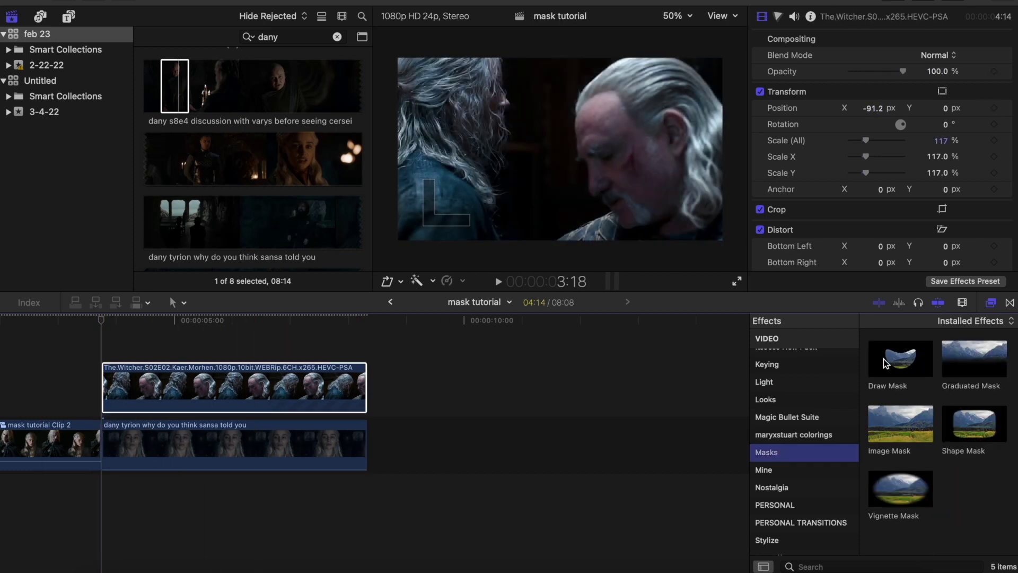
# - Add a Draw Mask around the long-haired man at 3:18, keyframe its transforms and control points, and set the feather to -78
pyautogui.doubleClick(885, 364)
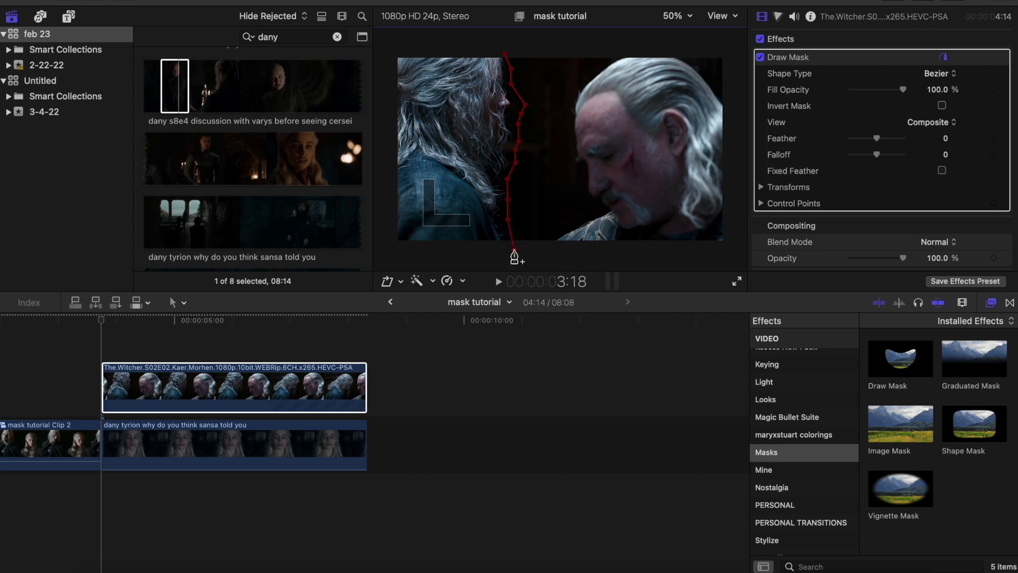
pyautogui.click(505, 53)
pyautogui.click(761, 187)
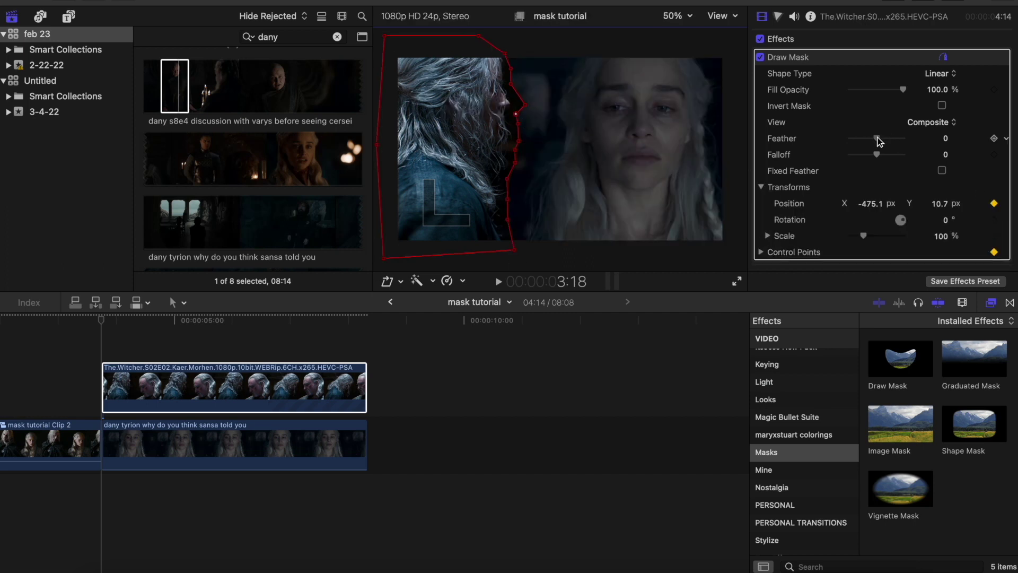
pyautogui.moveTo(857, 138); pyautogui.dragTo(855, 138)
# - Refit the mask to the man's face at 4:08 and extend its outer edge beyond the frame
pyautogui.moveTo(102, 320); pyautogui.dragTo(136, 320)
pyautogui.moveTo(562, 51); pyautogui.dragTo(568, 51)
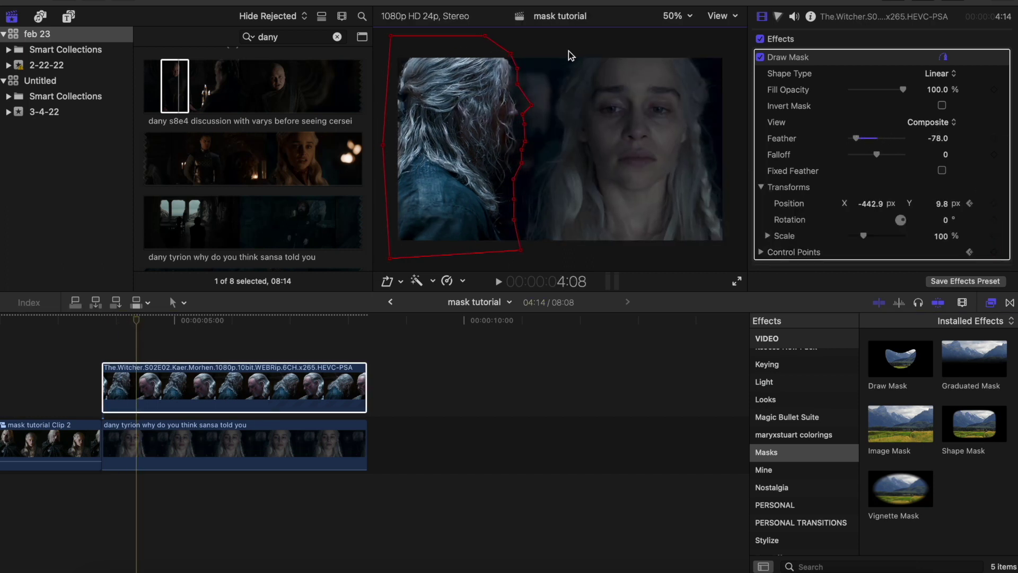
pyautogui.moveTo(471, 140); pyautogui.dragTo(470, 140)
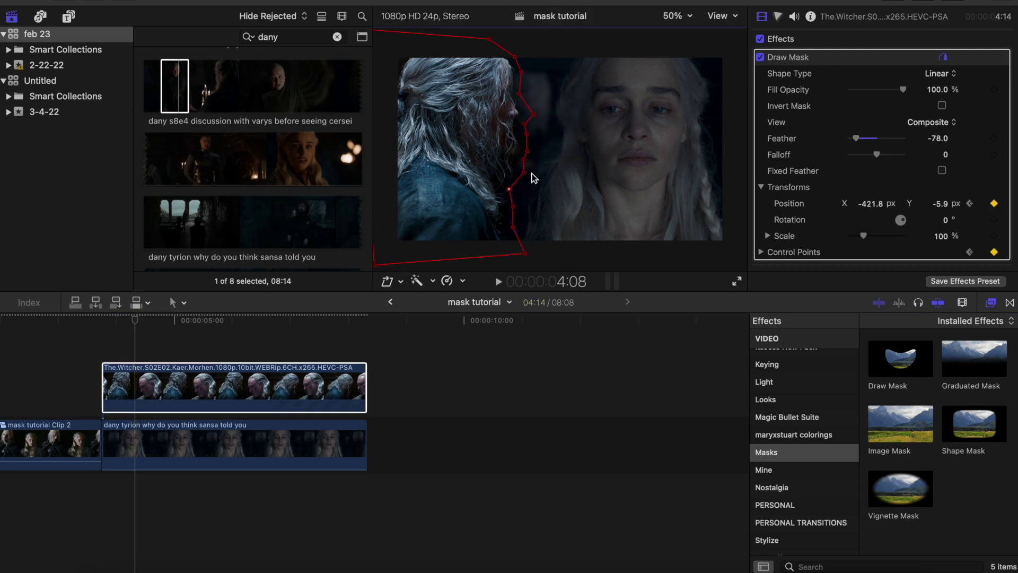
# - Move the mask and reshape its points at 5:17 to follow the man's lowered head and shoulder
pyautogui.click(216, 382)
pyautogui.moveTo(498, 148); pyautogui.dragTo(529, 155)
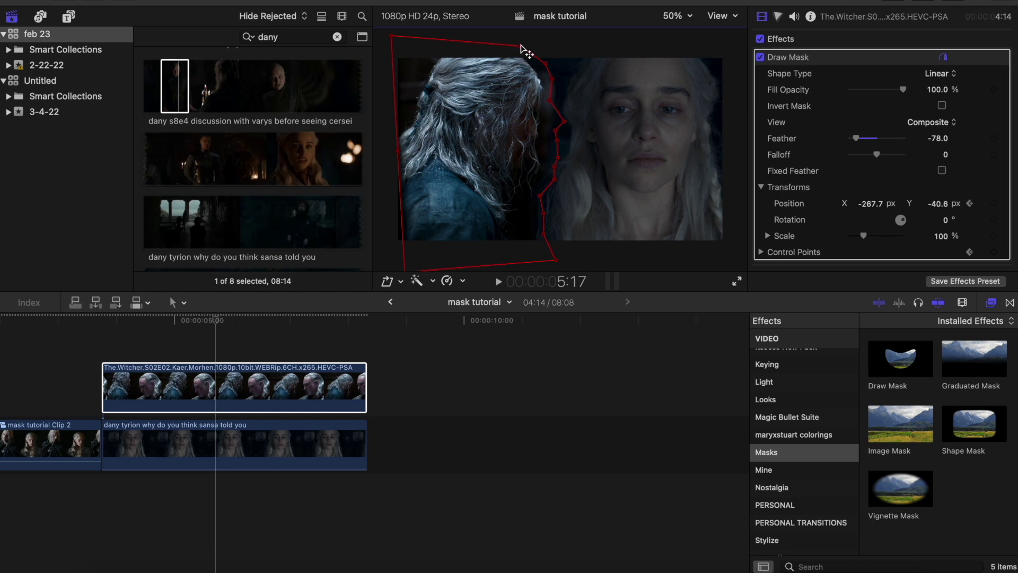
pyautogui.moveTo(521, 46); pyautogui.dragTo(521, 36)
pyautogui.moveTo(398, 150); pyautogui.dragTo(384, 153)
pyautogui.moveTo(392, 36); pyautogui.dragTo(377, 36)
pyautogui.moveTo(587, 267); pyautogui.dragTo(509, 193)
pyautogui.moveTo(543, 213); pyautogui.dragTo(524, 213)
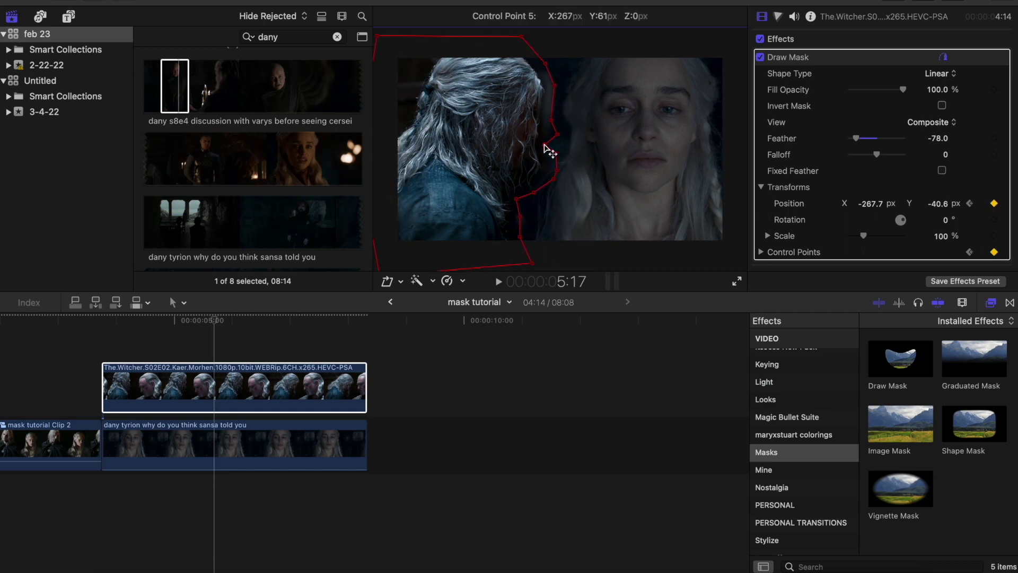
# - Keyframe the mask's shape at 7:05 and at the clip's end to follow the man as he bends down
pyautogui.click(187, 377)
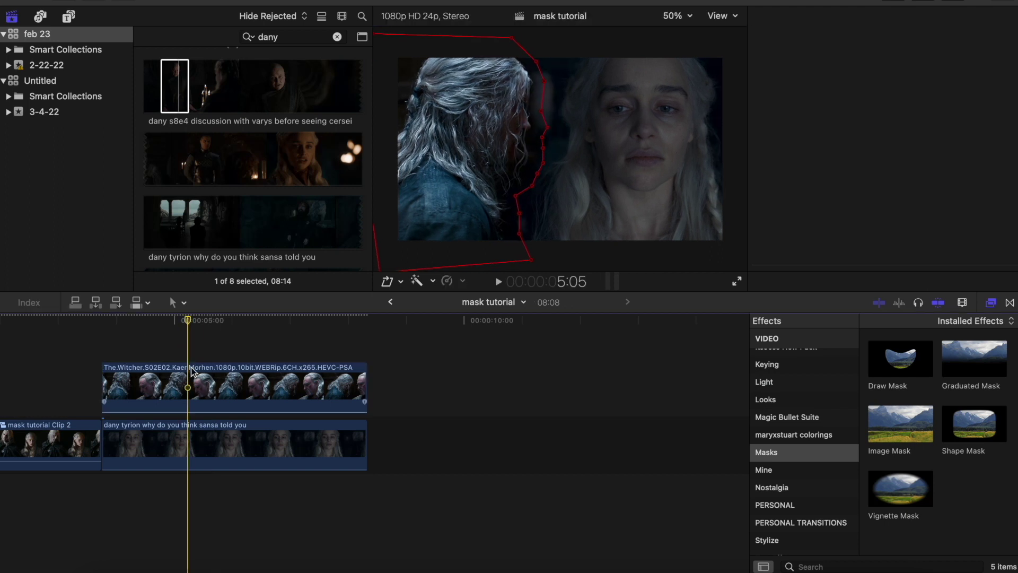
pyautogui.click(266, 374)
pyautogui.click(514, 175)
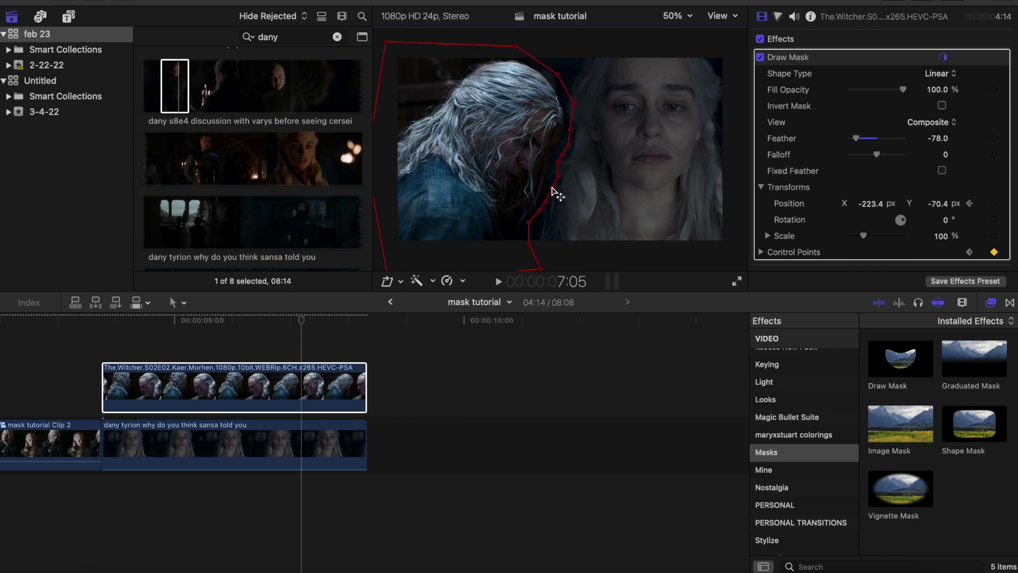
pyautogui.moveTo(528, 242); pyautogui.dragTo(519, 244)
pyautogui.click(366, 344)
pyautogui.moveTo(512, 210); pyautogui.dragTo(511, 211)
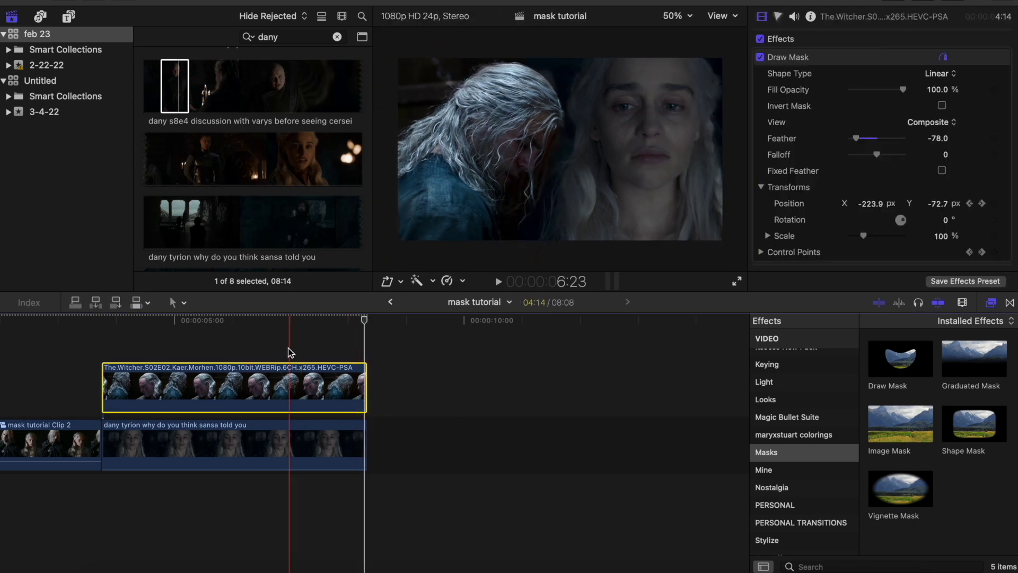
# - Set the man's mask feather to -95 and check the blend along the shot
pyautogui.click(102, 350)
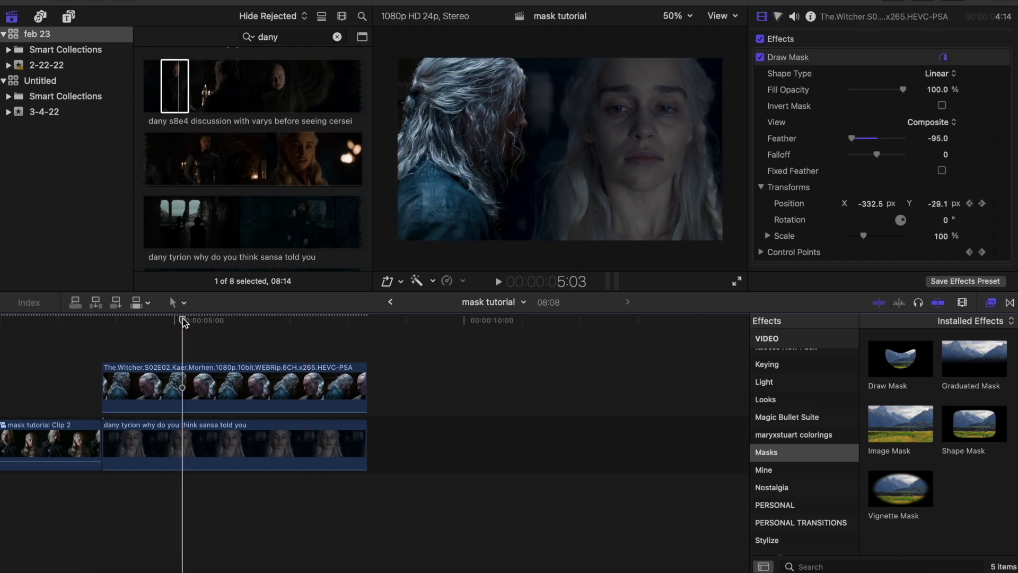
pyautogui.click(181, 385)
pyautogui.click(323, 319)
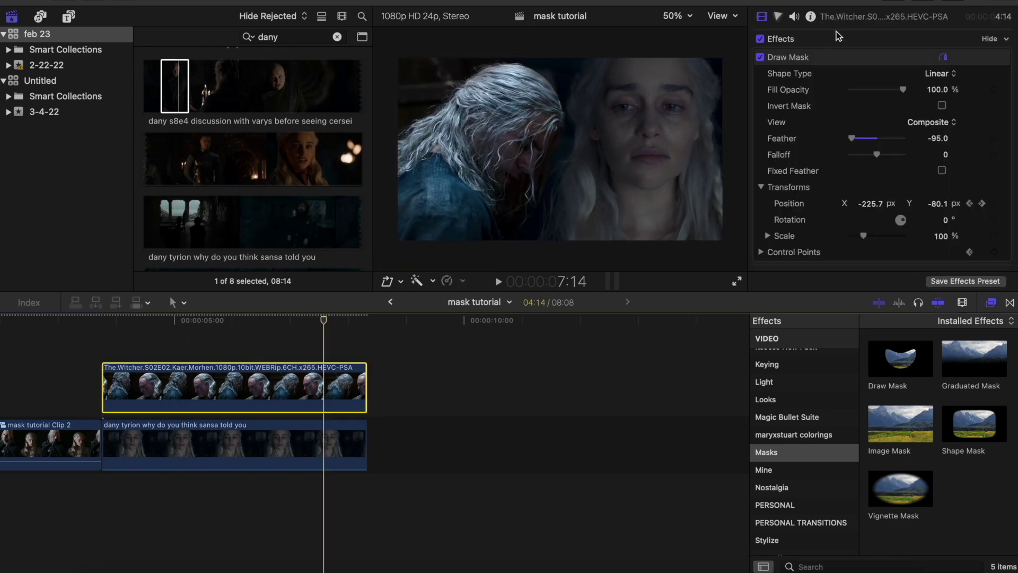
# - Add Color Curves to the masked Witcher clip, lowering the upper luma point and slightly raising the lower one
pyautogui.scroll(-8, 816, 384)
pyautogui.click(778, 17)
pyautogui.click(798, 39)
pyautogui.click(836, 97)
pyautogui.moveTo(924, 116); pyautogui.dragTo(924, 126)
pyautogui.moveTo(827, 158); pyautogui.dragTo(826, 152)
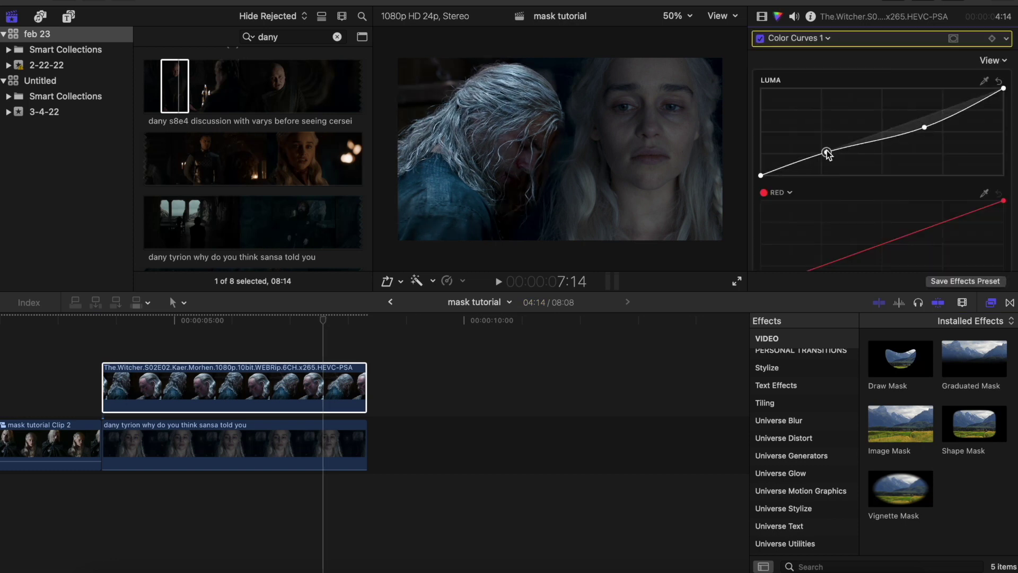
pyautogui.moveTo(924, 125); pyautogui.dragTo(967, 202)
# - Add a Color Board to the Witcher clip, tint its highlights and midtones toward blue, and lower the global saturation
pyautogui.click(799, 38)
pyautogui.click(817, 104)
pyautogui.moveTo(900, 158); pyautogui.dragTo(946, 139)
pyautogui.click(788, 59)
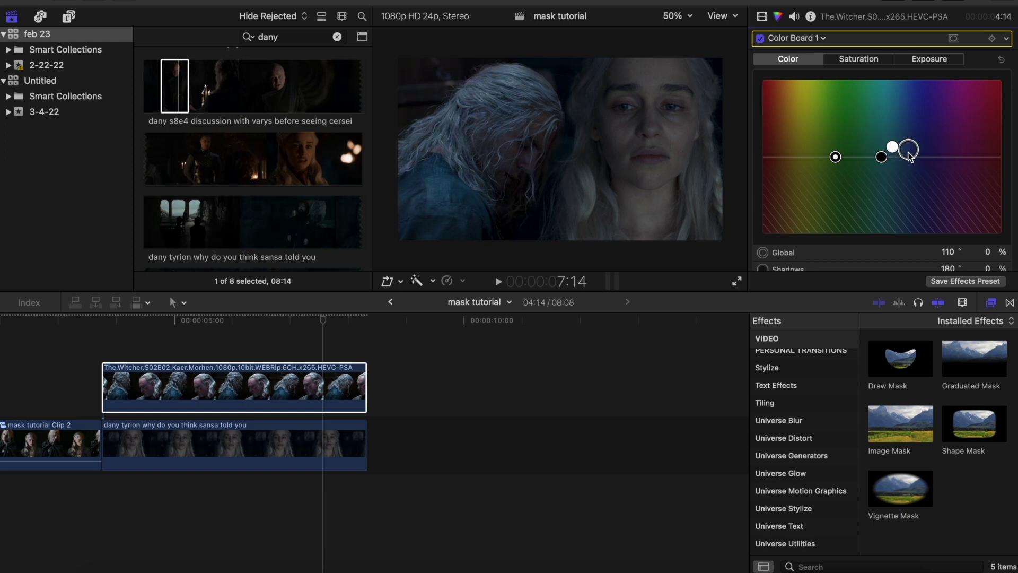
pyautogui.click(858, 59)
pyautogui.moveTo(791, 149); pyautogui.dragTo(772, 182)
# - Apply a Gaussian blur to the Witcher clip and set its amount to 11.5
pyautogui.scroll(15, 788, 416)
pyautogui.click(787, 407)
pyautogui.doubleClick(901, 424)
pyautogui.click(762, 16)
pyautogui.scroll(-10, 857, 154)
pyautogui.moveTo(877, 153); pyautogui.dragTo(857, 154)
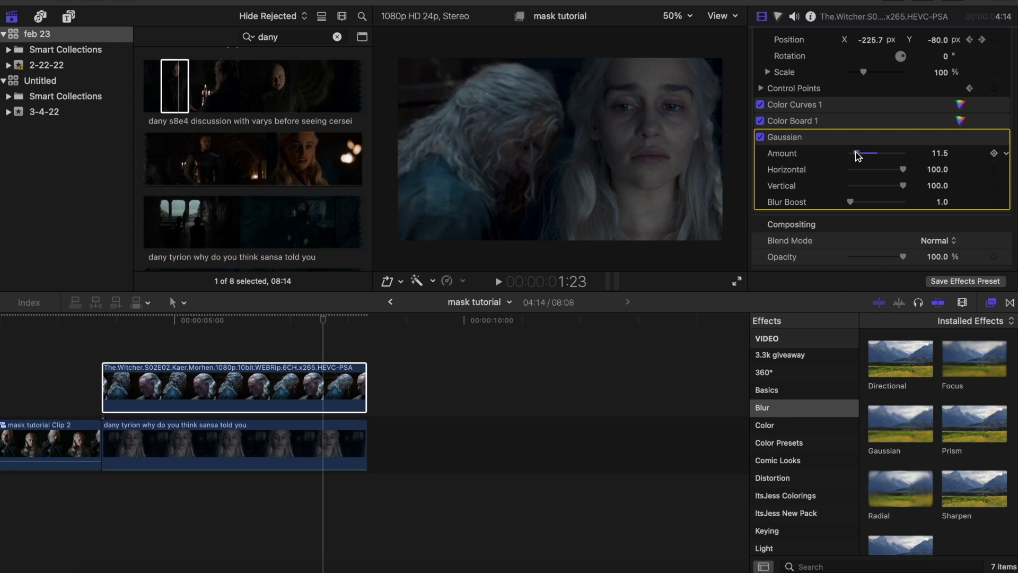
# - Add an inverted, keyframed Draw Mask over the background above the man's back, set its feather to 43, and increase its falloff
pyautogui.click(106, 353)
pyautogui.click(106, 386)
pyautogui.scroll(-8, 803, 437)
pyautogui.click(804, 437)
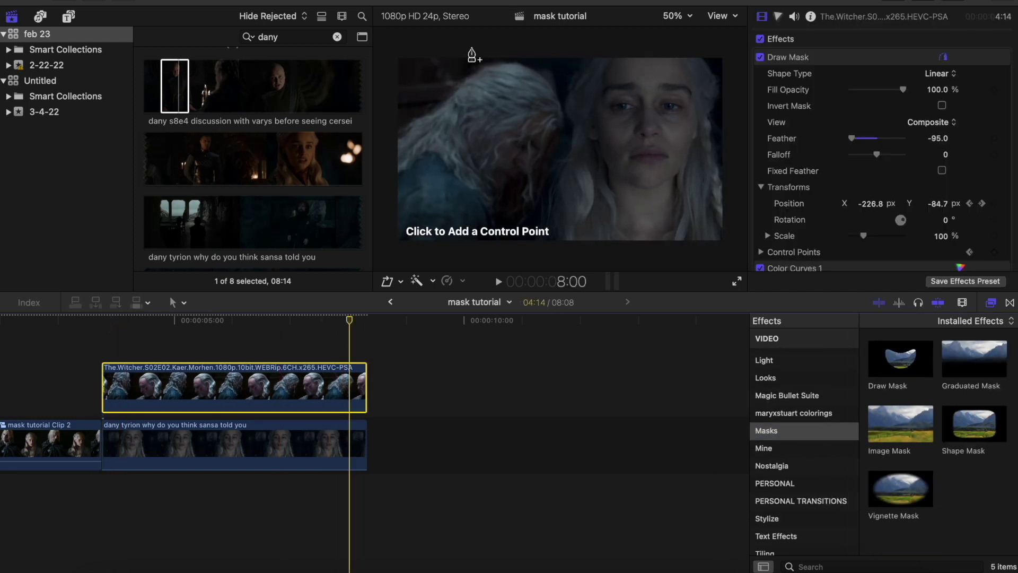
pyautogui.scroll(-5, 831, 178)
pyautogui.click(761, 217)
pyautogui.moveTo(877, 168); pyautogui.dragTo(889, 168)
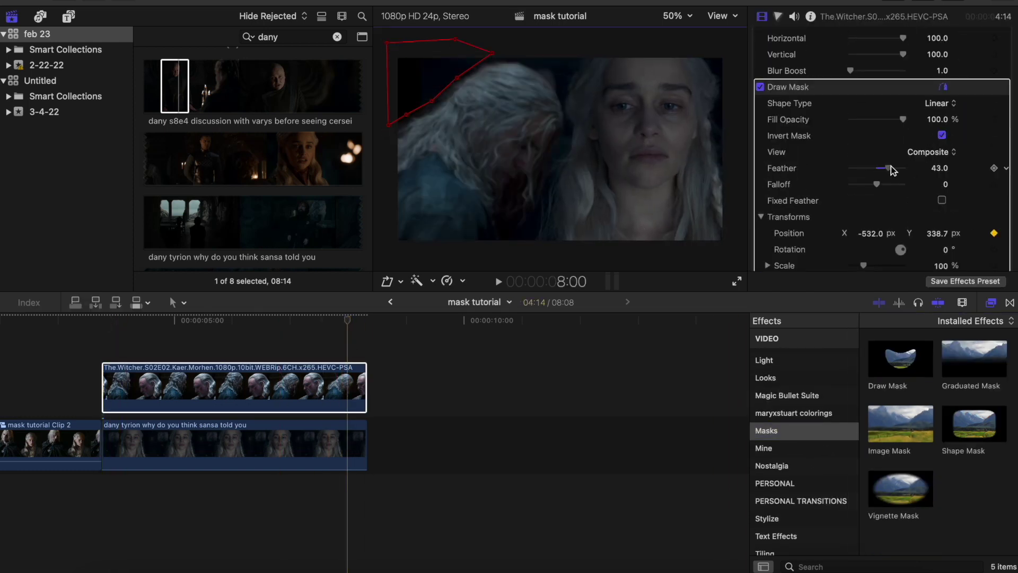
pyautogui.moveTo(876, 184); pyautogui.dragTo(903, 184)
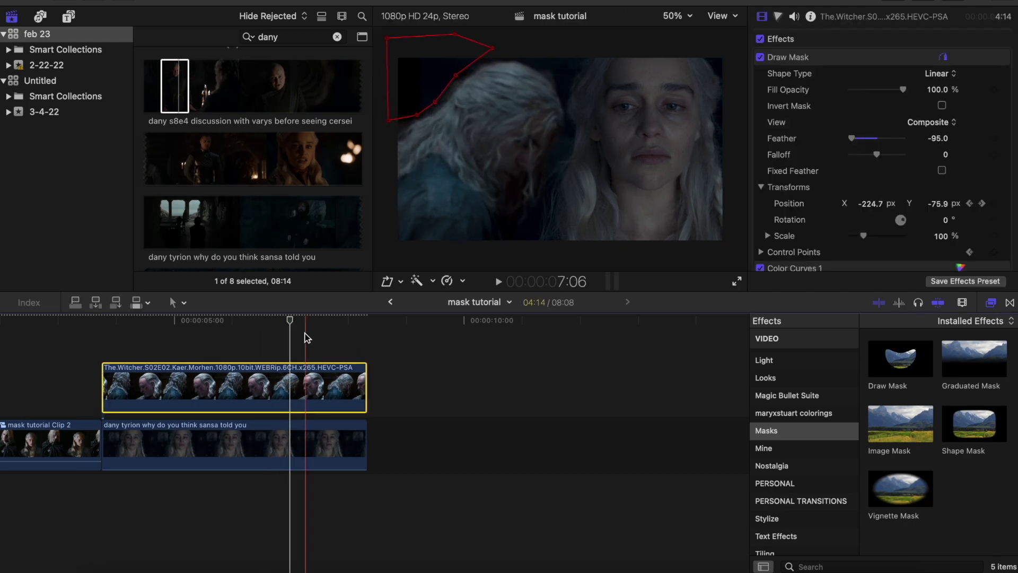
# - Check the masked Witcher clip at several points and raise the inverted Draw Mask's feather to 99
pyautogui.click(225, 348)
pyautogui.click(146, 387)
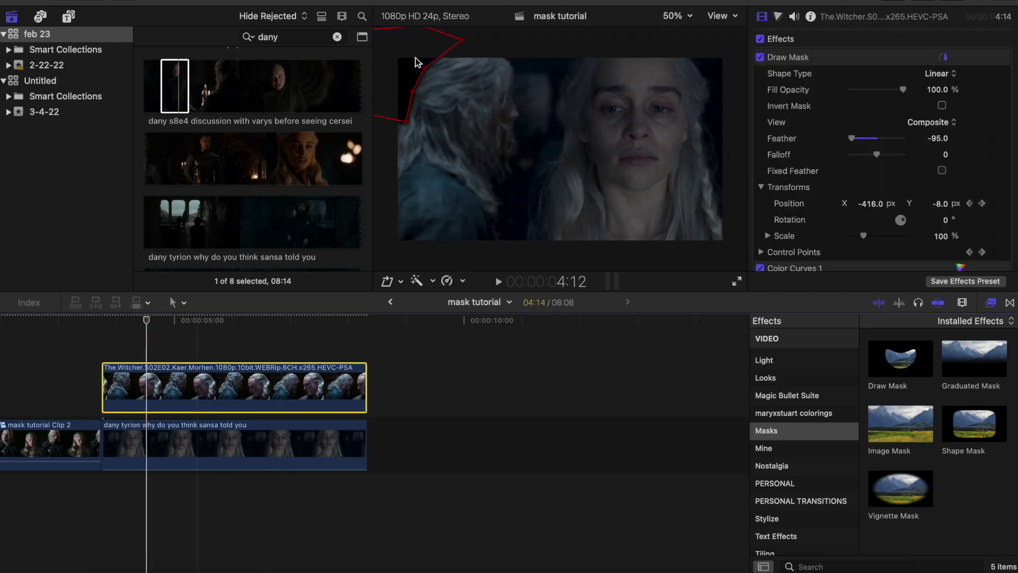
pyautogui.click(101, 321)
pyautogui.click(187, 322)
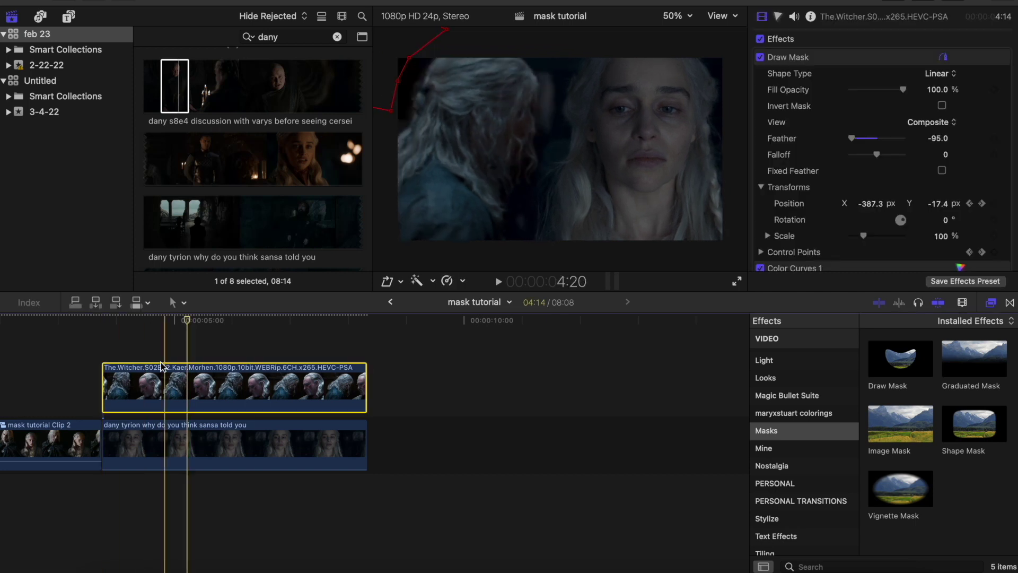
pyautogui.click(897, 53)
pyautogui.scroll(-1, 819, 140)
pyautogui.scroll(-10, 891, 207)
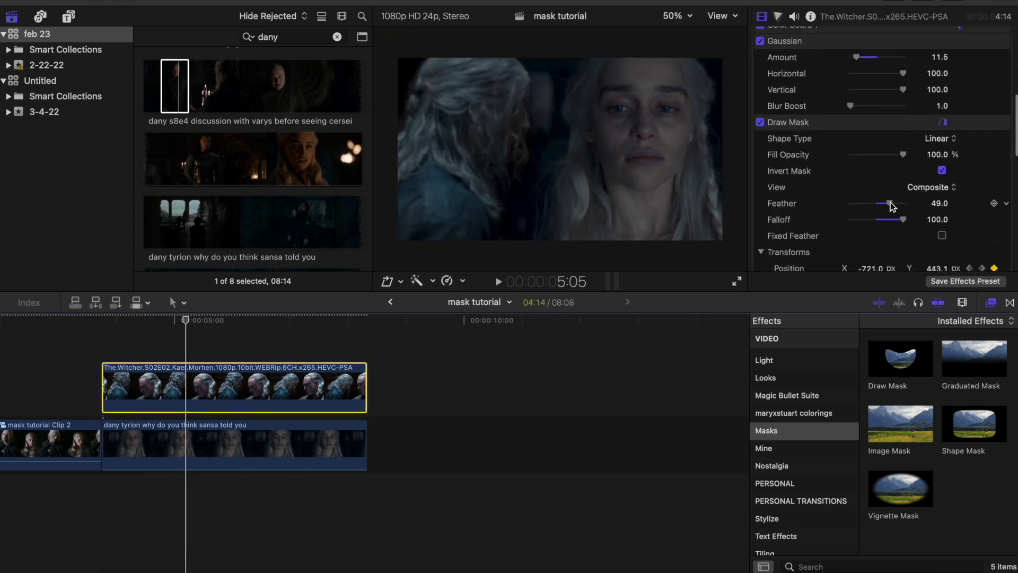
# - Add a second Color Board to the Witcher clip and limit it with a circular shape mask between the two characters
pyautogui.press('super+6')
pyautogui.click(762, 16)
pyautogui.scroll(1, 817, 180)
pyautogui.click(942, 204)
pyautogui.click(963, 215)
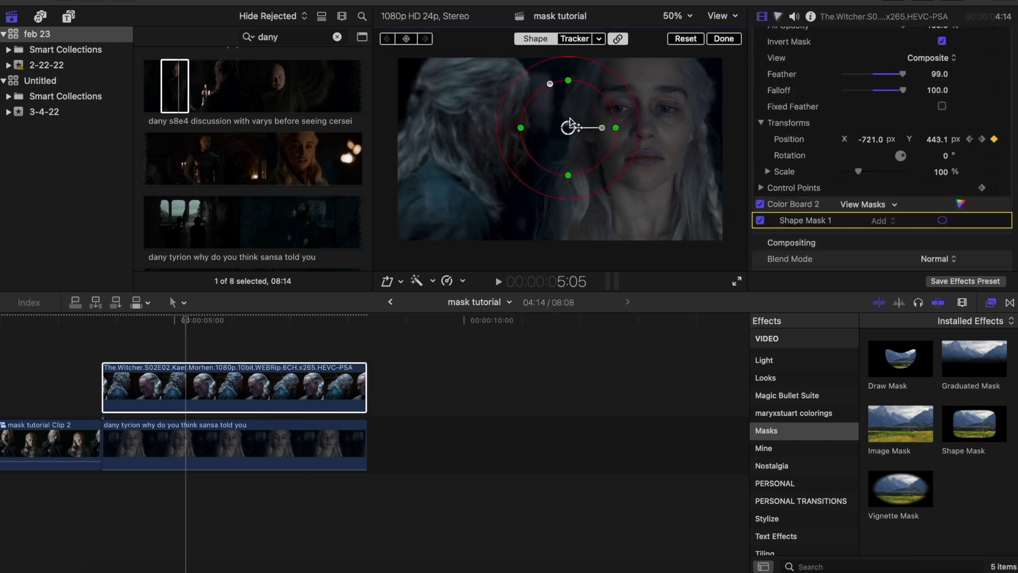
pyautogui.click(192, 371)
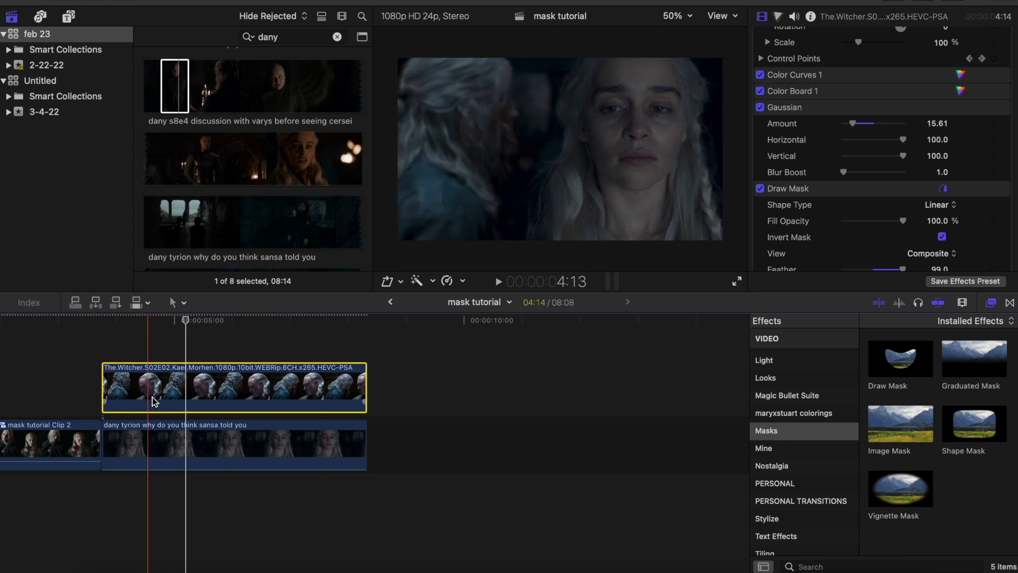
# - Render all three compound clips of the mask tutorial timeline and play the sequence back
pyautogui.keyDown('super'); pyautogui.click(294, 461); pyautogui.keyUp('super')
pyautogui.rightClick(295, 464)
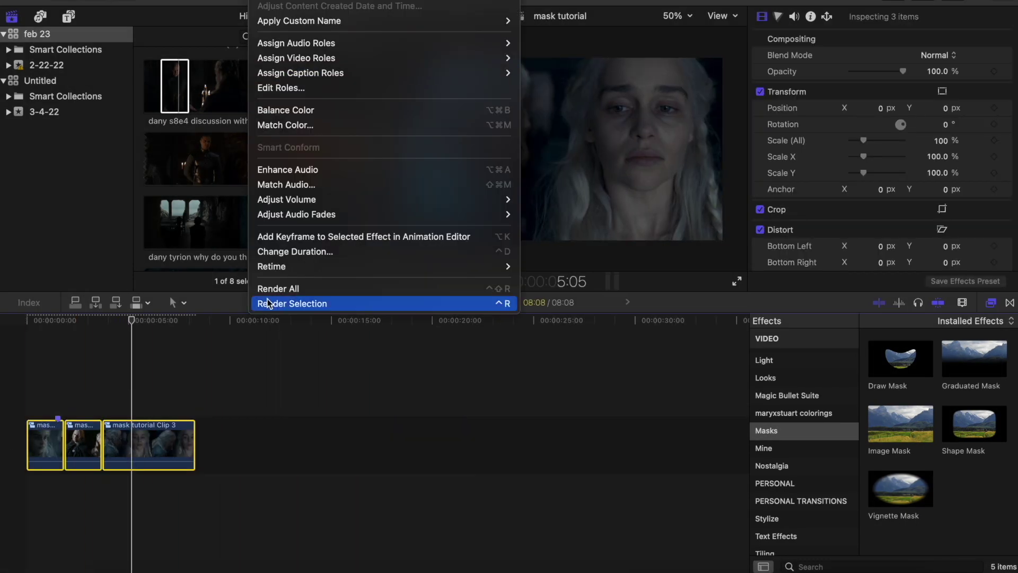
pyautogui.click(493, 296)
pyautogui.click(497, 281)
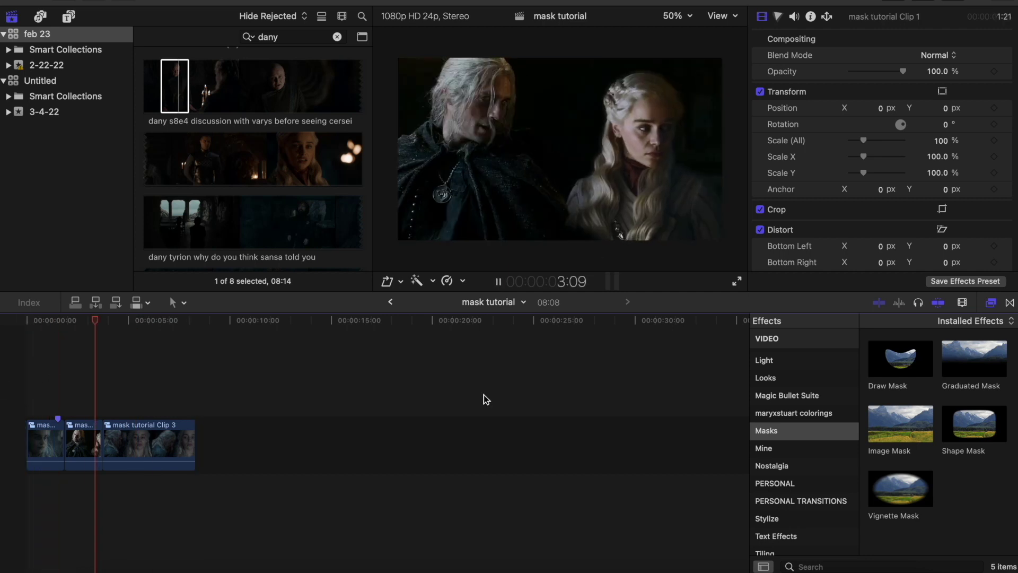
pyautogui.click(499, 281)
# - Apply a Magic Bullet Looks coloring preset from the maryxstuart colorings to all three compound clips and check the third one
pyautogui.press('super+a')
pyautogui.click(794, 413)
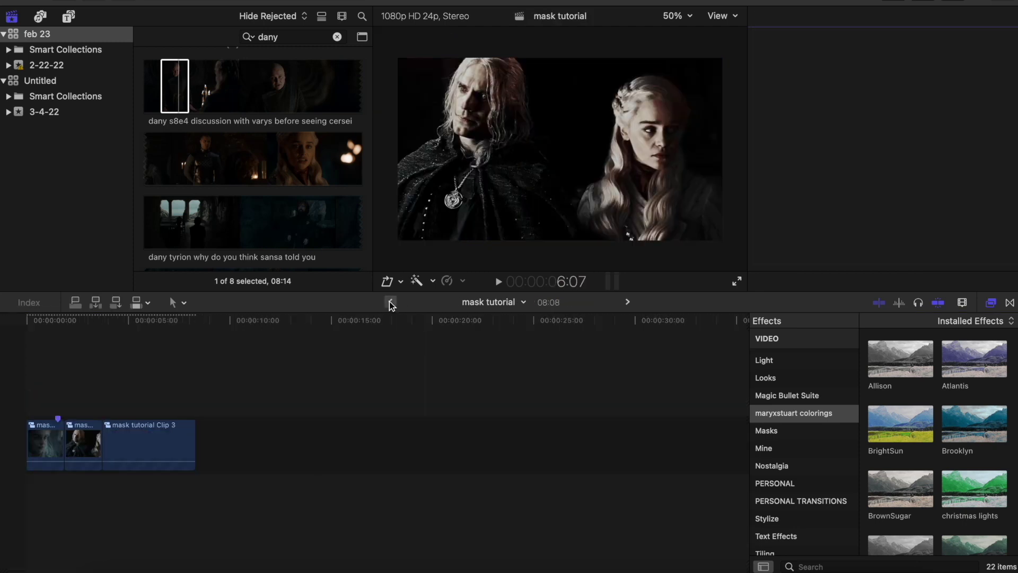
pyautogui.click(162, 444)
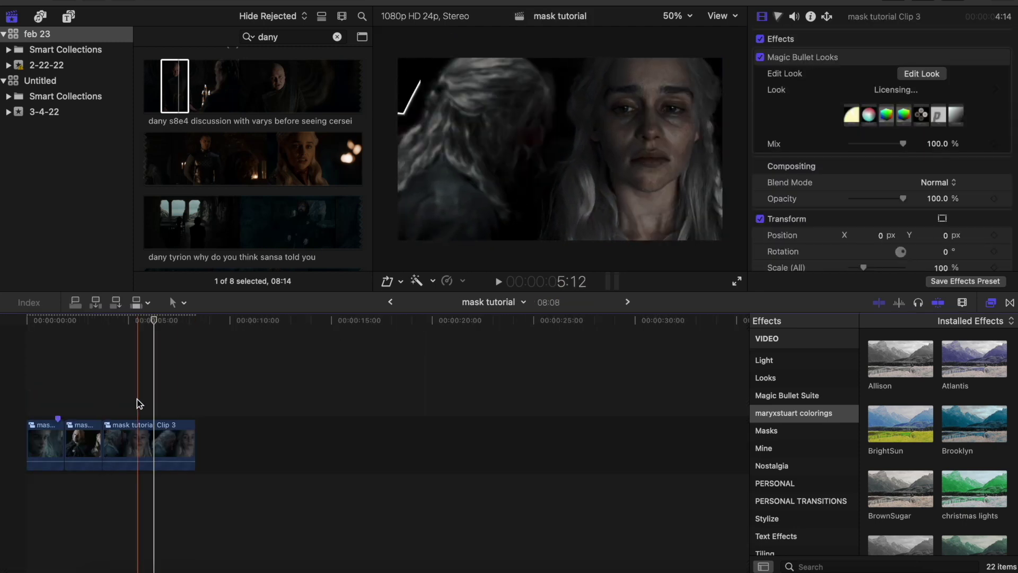